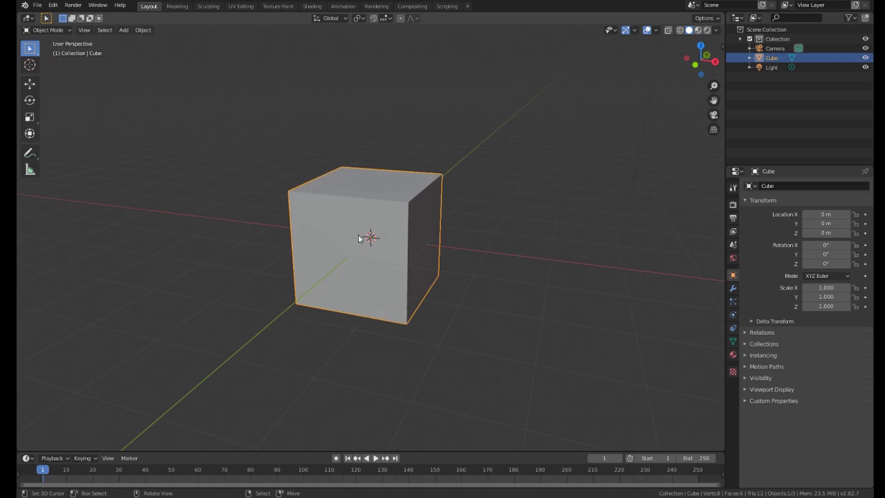
key(n)
click(719, 128)
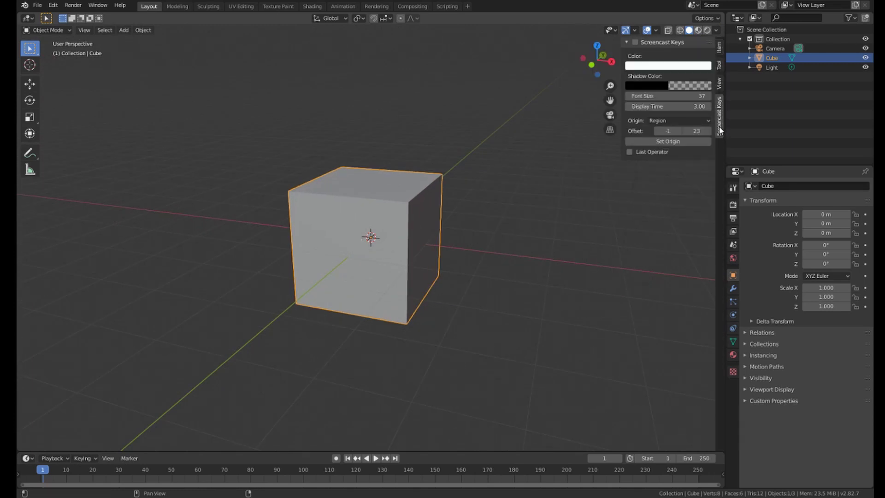
middle_drag(557, 152, 558, 237)
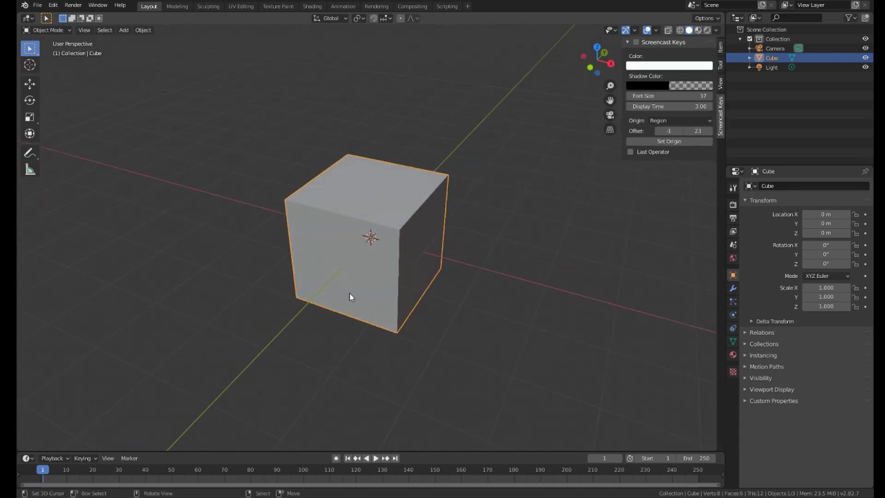
key(n)
key(g)
key(Escape)
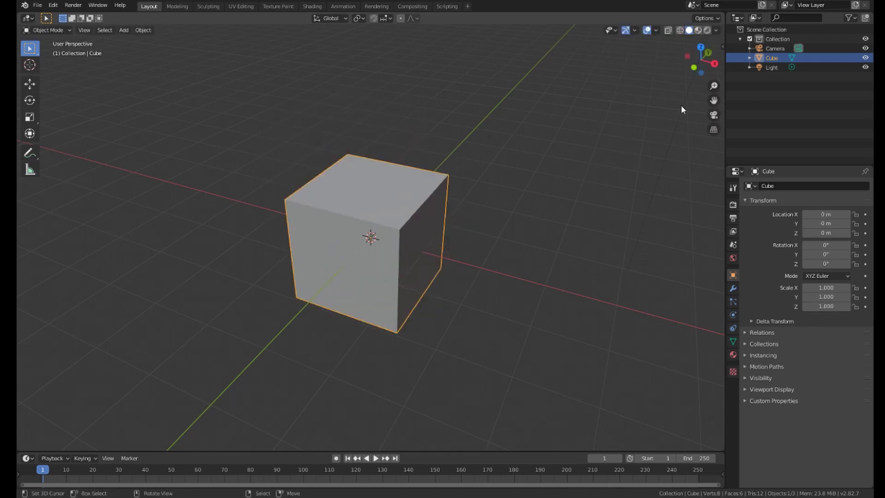
Enable the Screencast Keys display with its Last Operator option off, and hide the viewport sidebar
key(n)
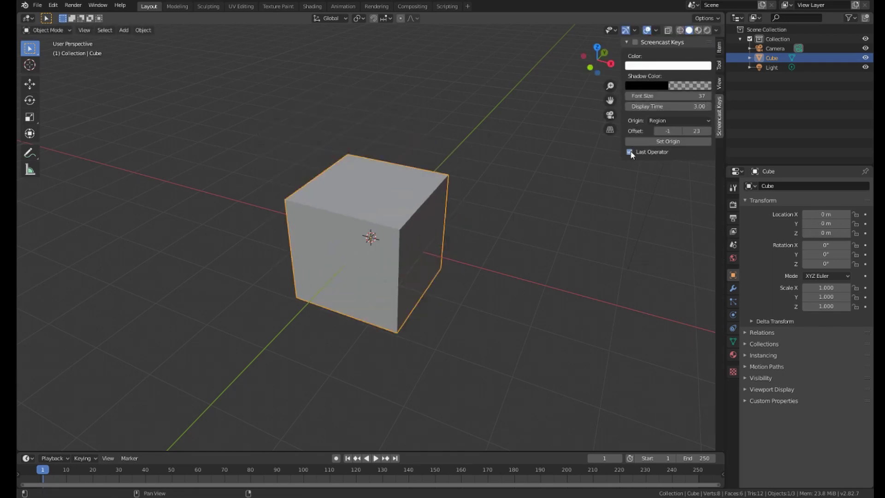
middle_drag(468, 161, 449, 198)
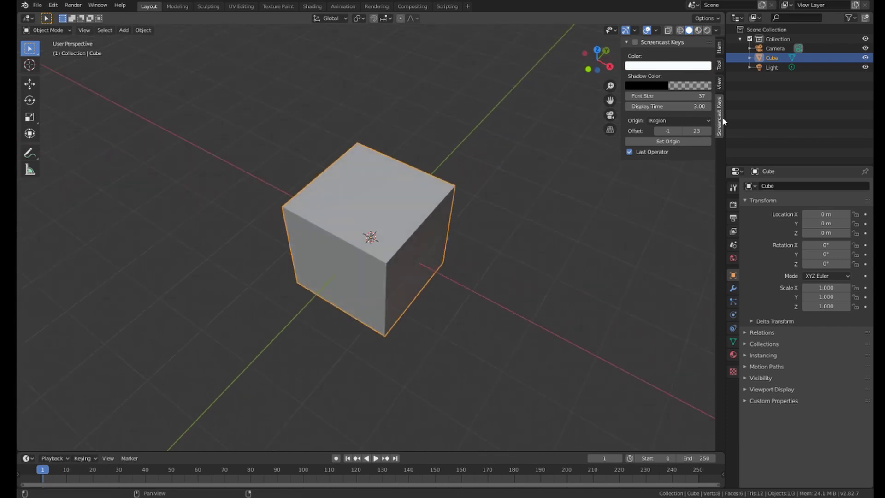
middle_drag(514, 124, 568, 79)
click(635, 42)
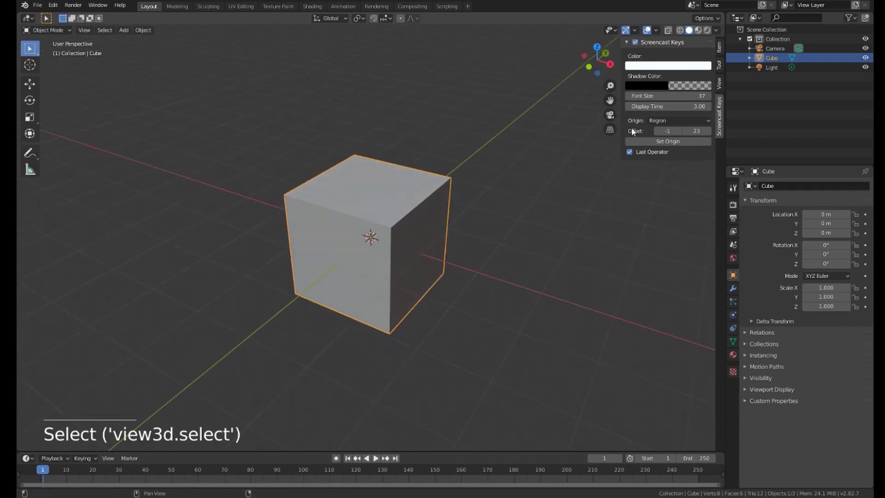
click(629, 151)
middle_drag(461, 152, 354, 140)
key(n)
scroll(401, 218, up, 2)
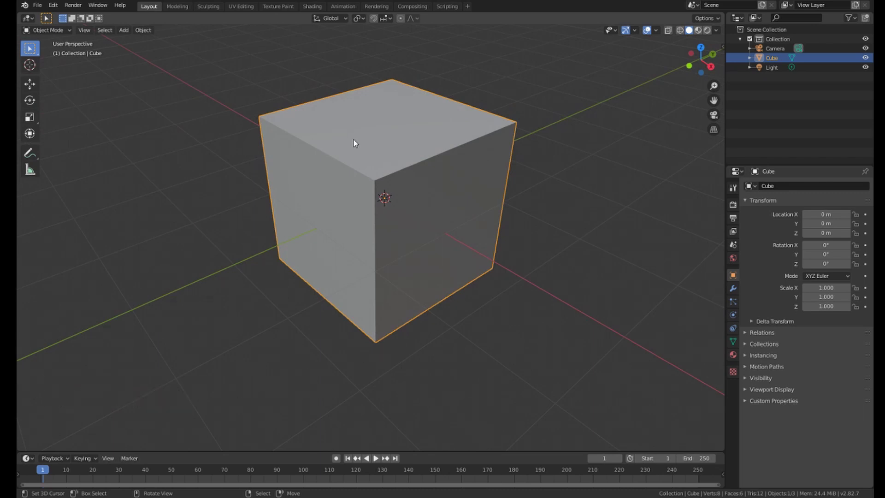
Enter Edit Mode on the cube, select a corner vertex and try moving it
middle_drag(354, 139, 387, 159)
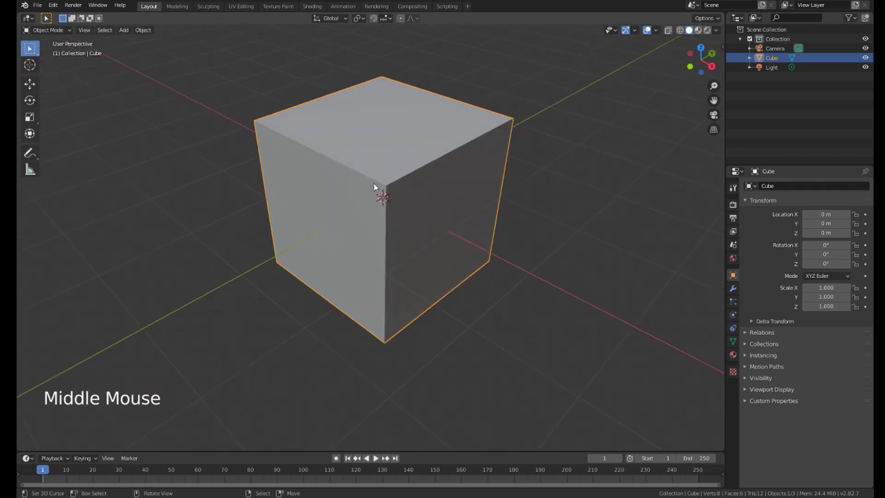
key(Tab)
middle_drag(320, 188, 427, 205)
right_click(254, 182)
right_click(267, 183)
key(g)
right_click(426, 205)
key(g)
right_click(480, 151)
Select several top corner vertices of the cube together and try moving and scaling them
shift+right_click(477, 142)
middle_drag(477, 142, 402, 162)
scroll(402, 162, down, 2)
mouse_move(402, 162)
middle_down()
mouse_move(386, 165)
mouse_move(387, 152)
middle_up()
key(g)
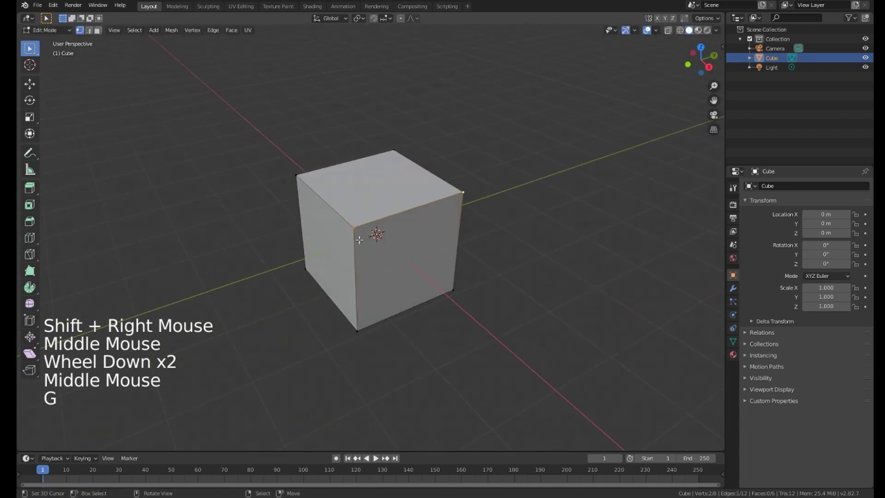
key(s)
right_click(492, 257)
middle_drag(492, 256, 385, 332)
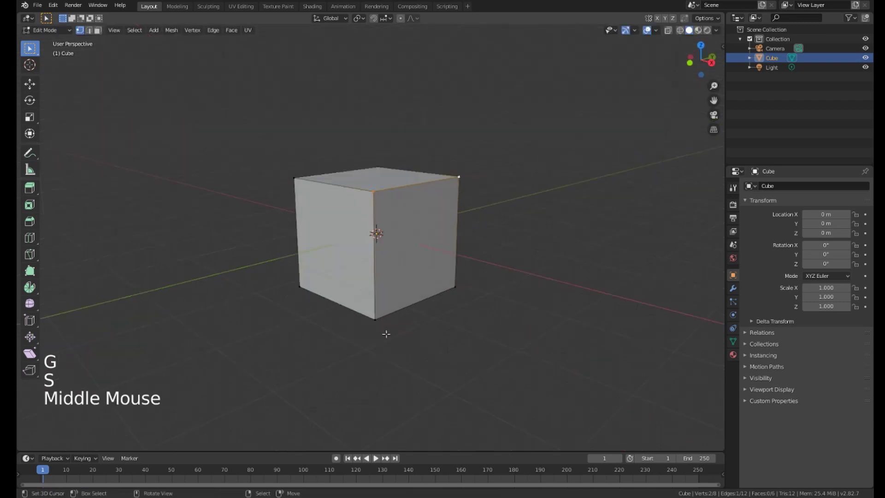
shift+right_click(368, 198)
key(s)
right_click(510, 290)
Select a single top corner vertex and try moving it freely from several viewing angles
right_click(463, 178)
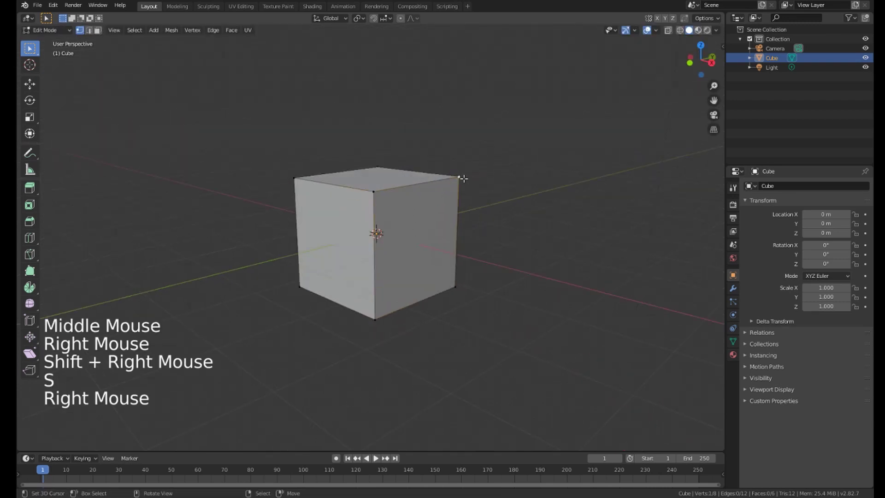
middle_drag(418, 204, 445, 211)
scroll(445, 210, up, 2)
key(g)
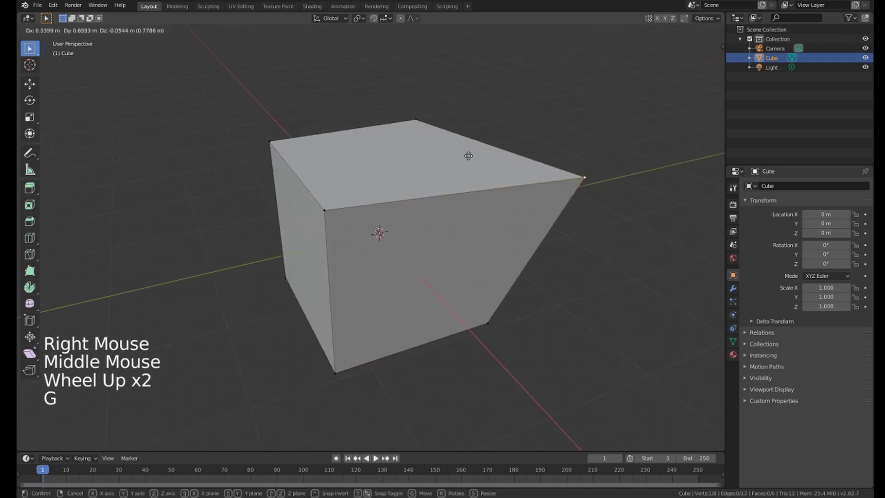
right_click(434, 178)
middle_drag(434, 178, 450, 171)
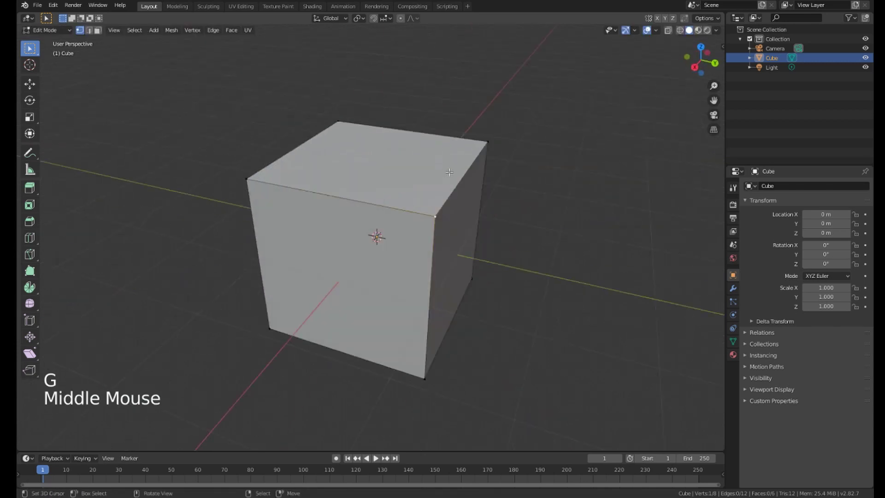
middle_drag(467, 225, 486, 224)
key(g)
right_click(378, 232)
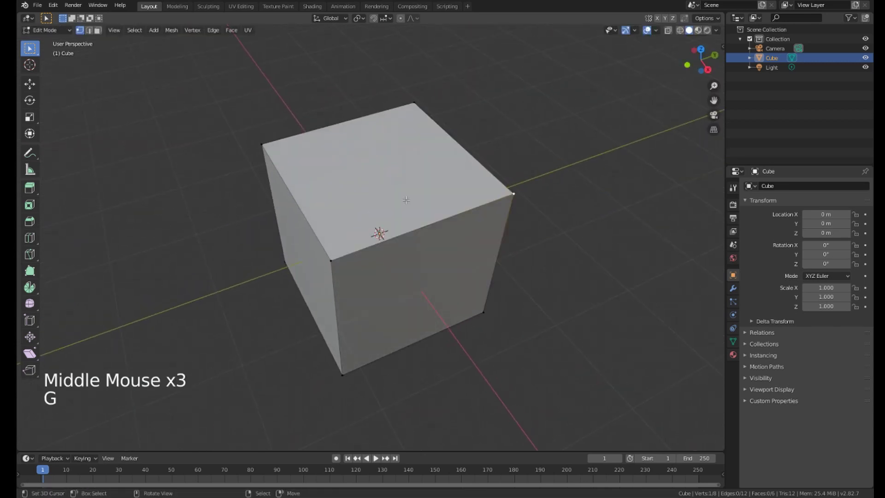
middle_drag(378, 233, 425, 164)
key(g)
right_click(392, 242)
middle_drag(344, 196, 380, 205)
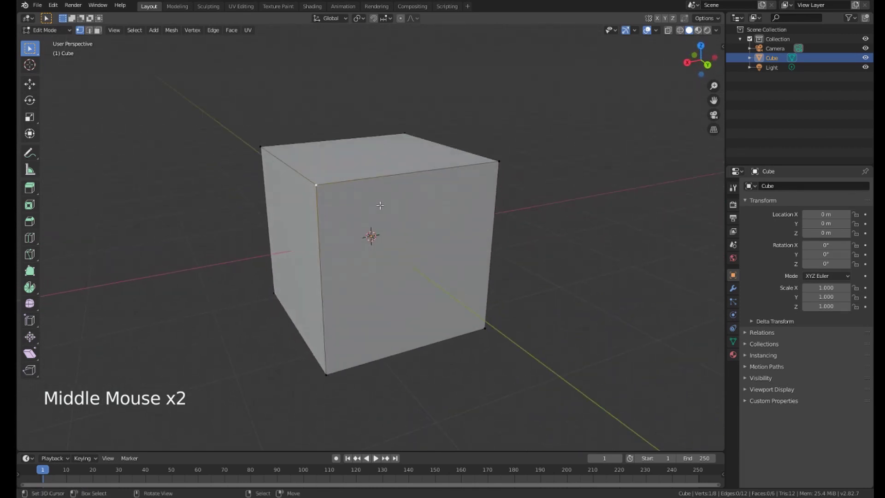
Switch to edge selection and select individual cube edges, extending the selection with further edges
key(2)
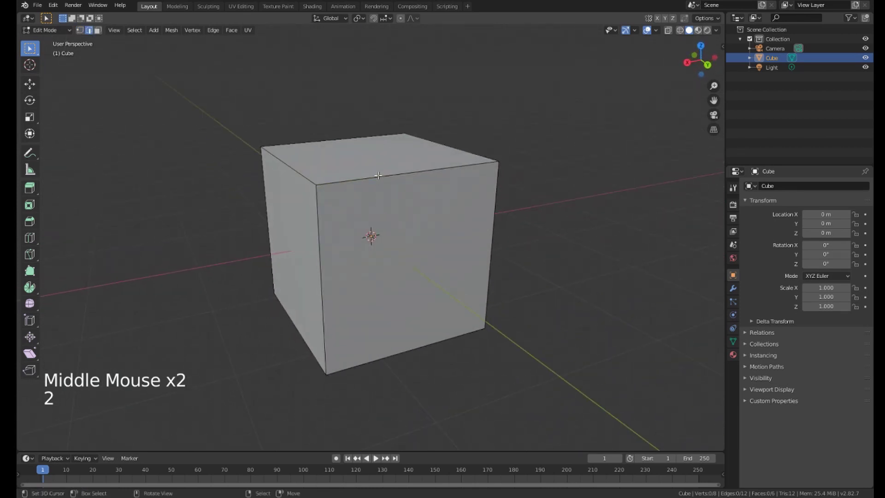
right_click(378, 175)
middle_drag(378, 176, 304, 197)
right_click(285, 186)
middle_drag(423, 215, 332, 207)
right_click(329, 203)
right_click(297, 202)
shift+right_click(326, 277)
shift+right_click(325, 276)
Select one top edge and try moving it, both alone and with the two adjoining vertical edges added
right_click(430, 223)
middle_drag(430, 223, 439, 224)
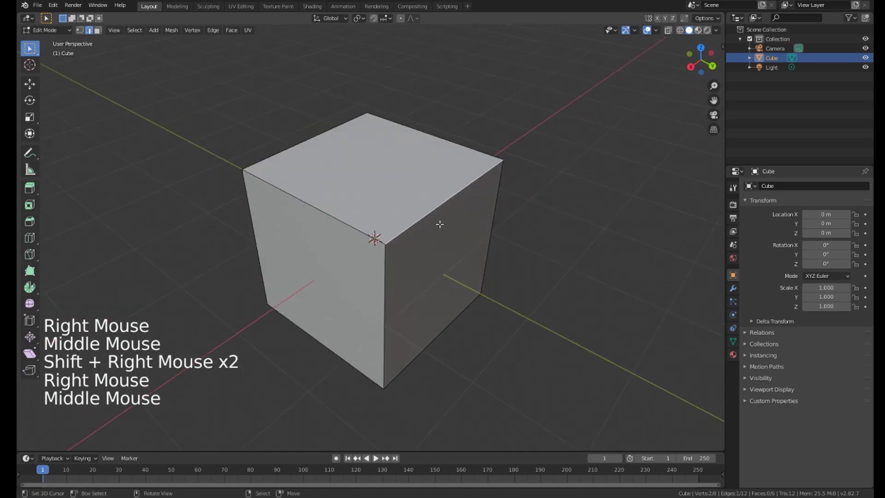
key(g)
key(Escape)
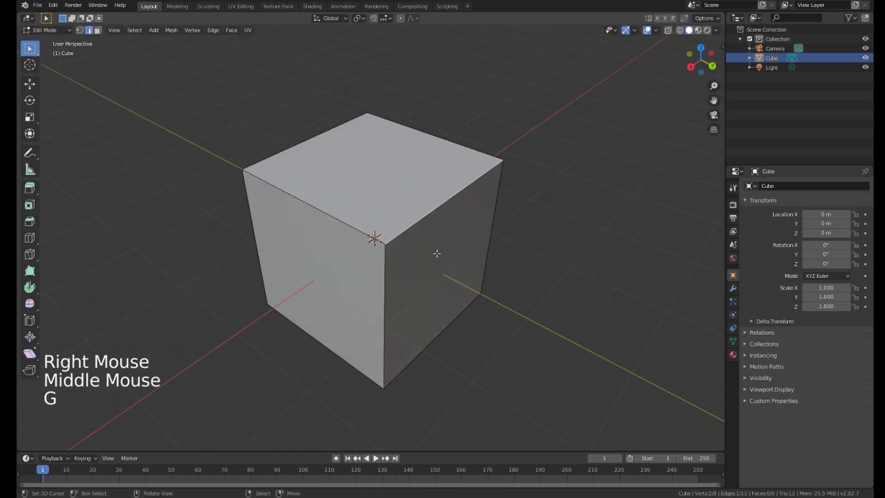
shift+right_click(394, 279)
key(g)
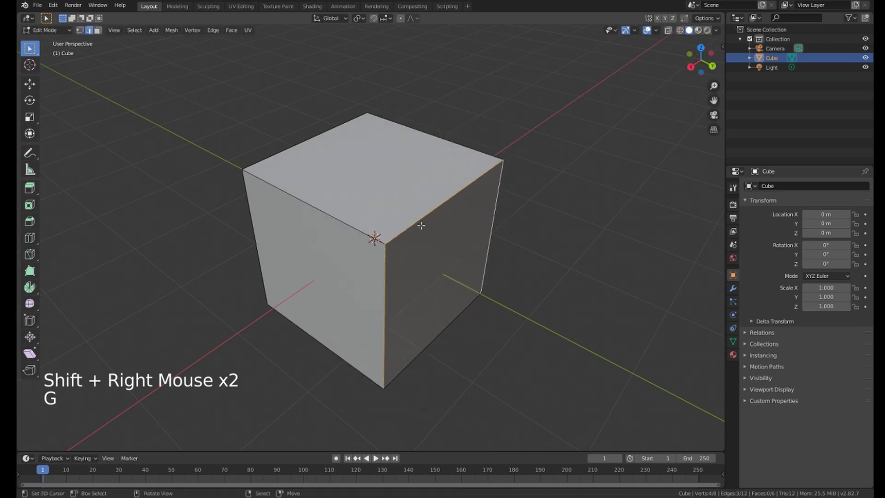
middle_drag(421, 223, 383, 213)
Switch to face selection, select cube faces one at a time and try scaling a side face
key(3)
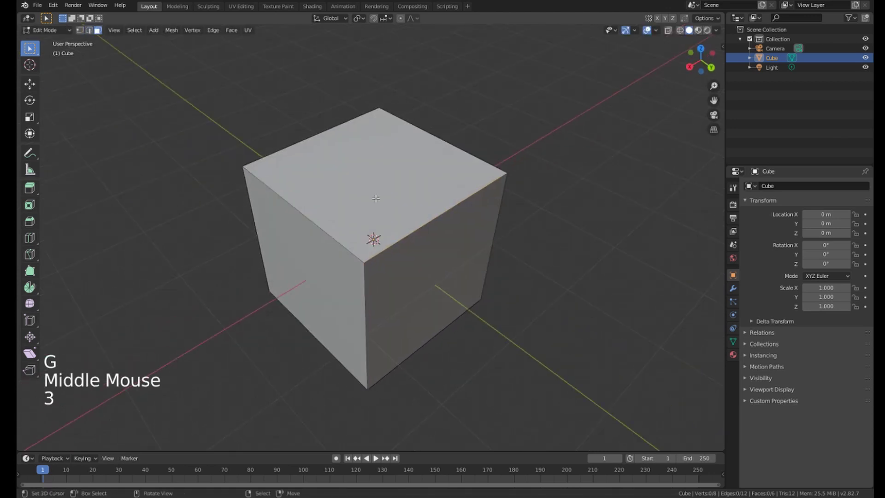
right_click(355, 184)
middle_drag(340, 196, 360, 175)
right_click(333, 232)
middle_drag(445, 232, 414, 221)
right_click(414, 221)
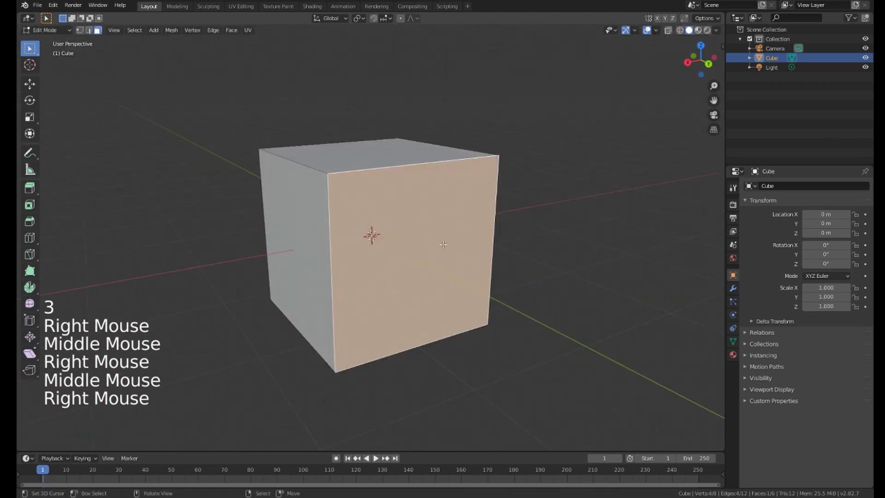
key(s)
middle_drag(474, 247, 461, 228)
Select the cube's top face and try moving, rotating and scaling it
right_click(460, 228)
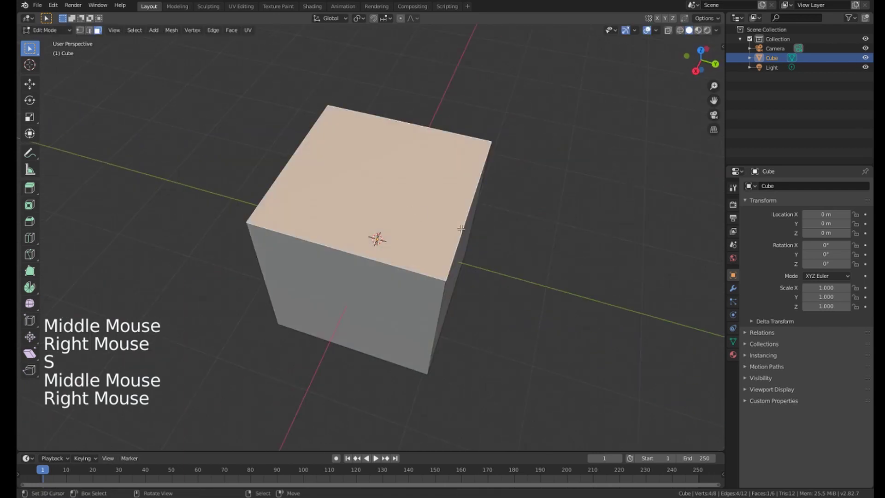
key(g)
key(Escape)
middle_drag(415, 206, 466, 209)
key(r)
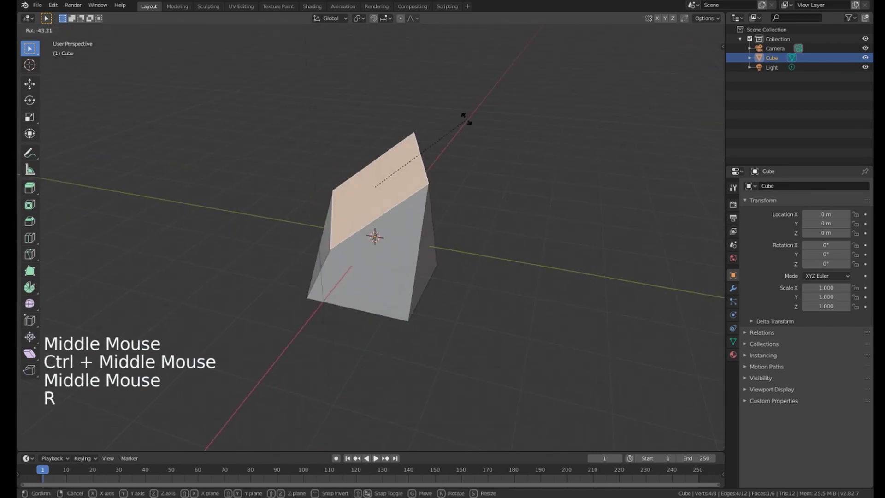
key(Escape)
key(s)
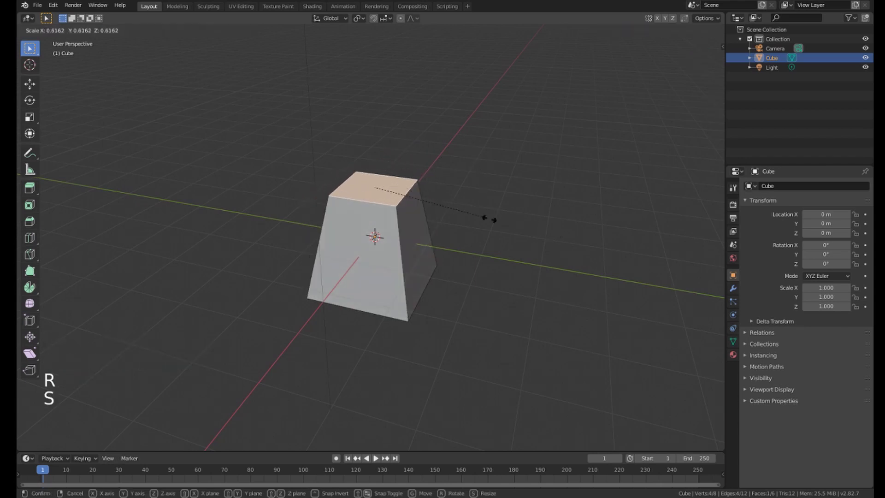
key(Escape)
middle_drag(575, 243, 480, 192)
key(r)
key(g)
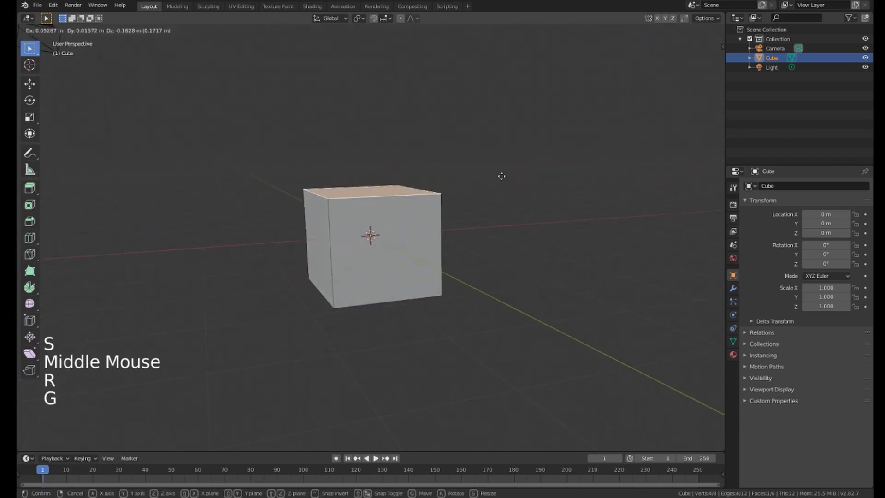
key(Escape)
Switch to vertex selection and try moving the front top corner, alone and together with a neighbouring top vertex
middle_drag(325, 192, 348, 222)
key(1)
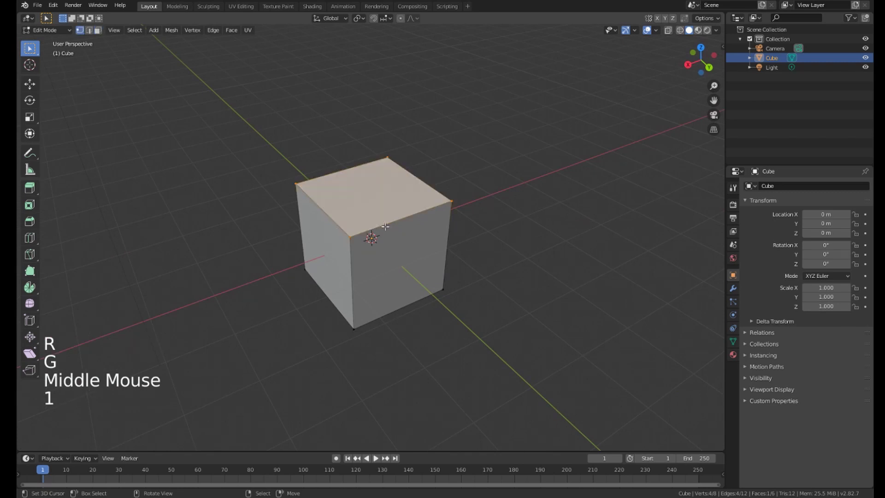
right_click(354, 237)
middle_drag(167, 304, 166, 292)
key(g)
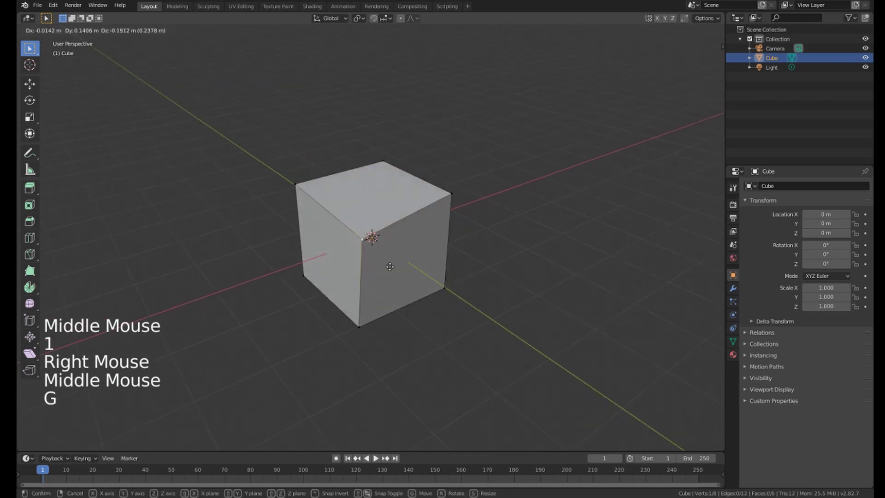
right_click(375, 249)
shift+right_click(452, 193)
key(g)
right_click(440, 239)
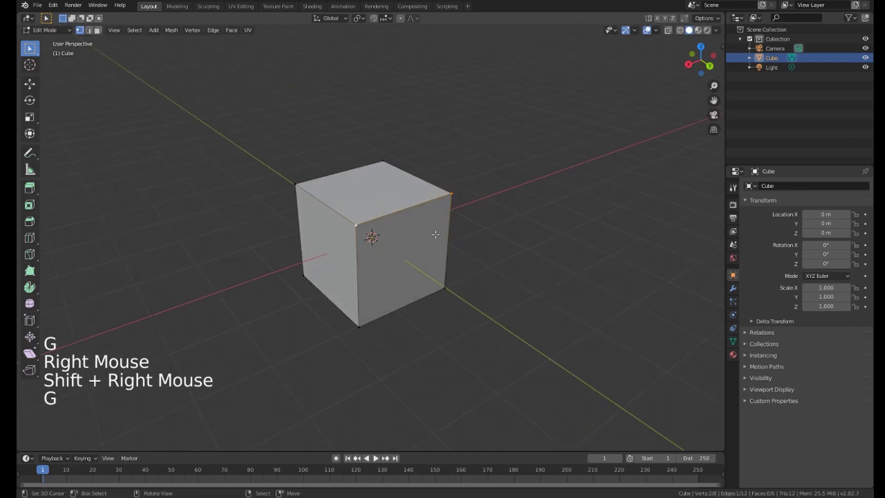
Switch to edge selection and try moving a bottom edge of the cube, leaving a bottom edge selected
key(2)
right_click(402, 307)
key(g)
right_click(379, 245)
middle_drag(380, 244, 401, 295)
right_click(407, 302)
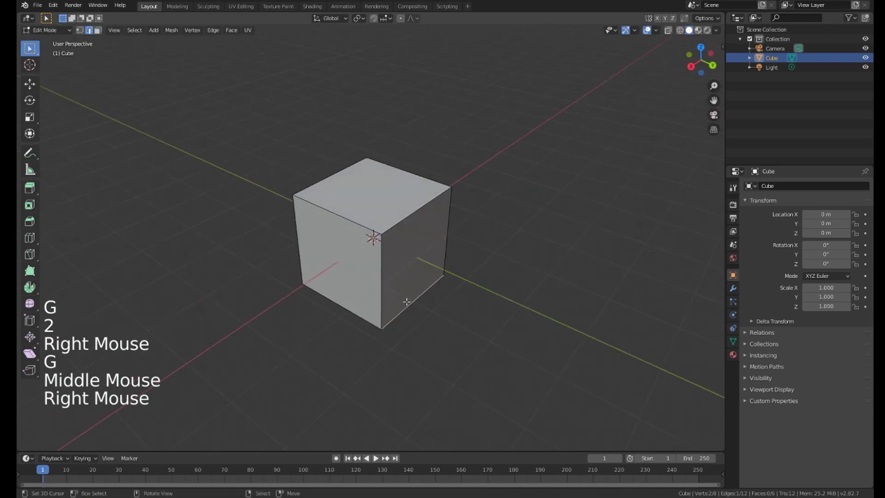
Switch to face selection, pick faces individually, and select the top face and two adjacent side faces together
key(3)
right_click(414, 248)
right_click(371, 189)
right_click(338, 258)
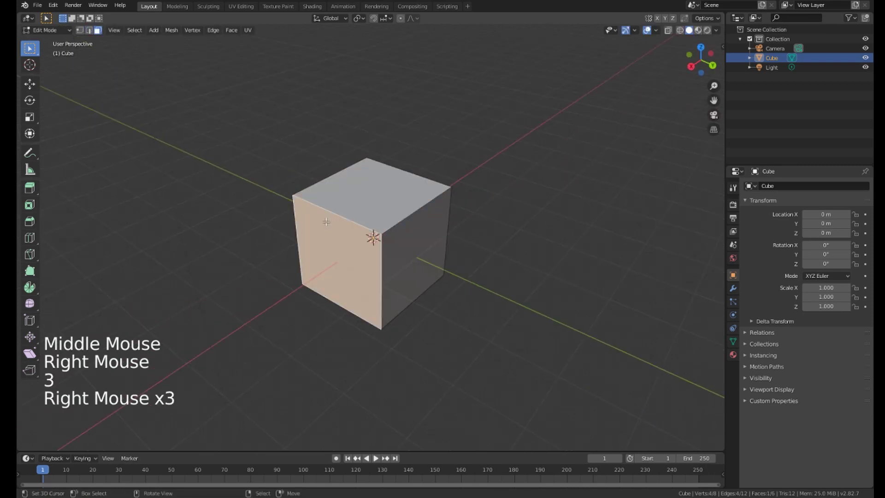
right_click(371, 189)
right_click(412, 258)
shift+right_click(347, 264)
shift+right_click(375, 211)
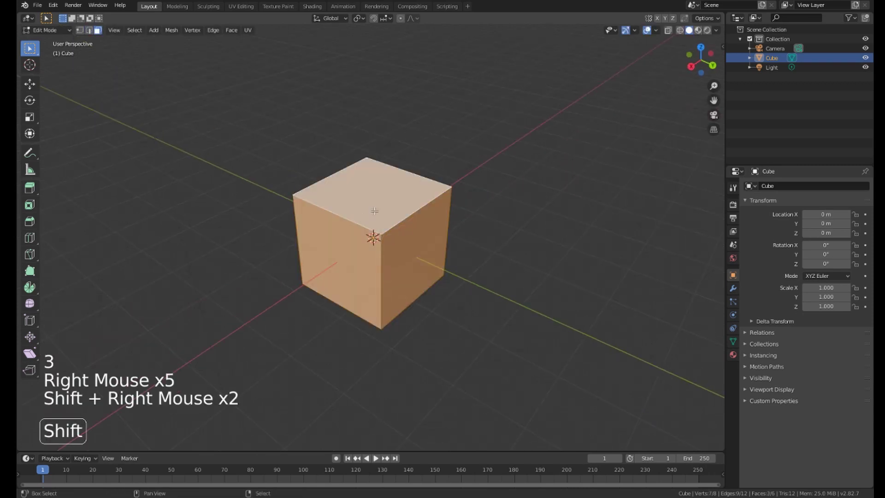
Select the whole mesh, alternating with single faces, and end with only the top face selected
scroll(372, 231, up, 2)
middle_drag(438, 221, 401, 198)
key(a)
right_click(371, 234)
middle_click(372, 233)
key(a)
right_click(349, 213)
key(a)
key(a)
key(a)
middle_drag(263, 249, 236, 228)
middle_drag(379, 207, 353, 236)
right_click(368, 192)
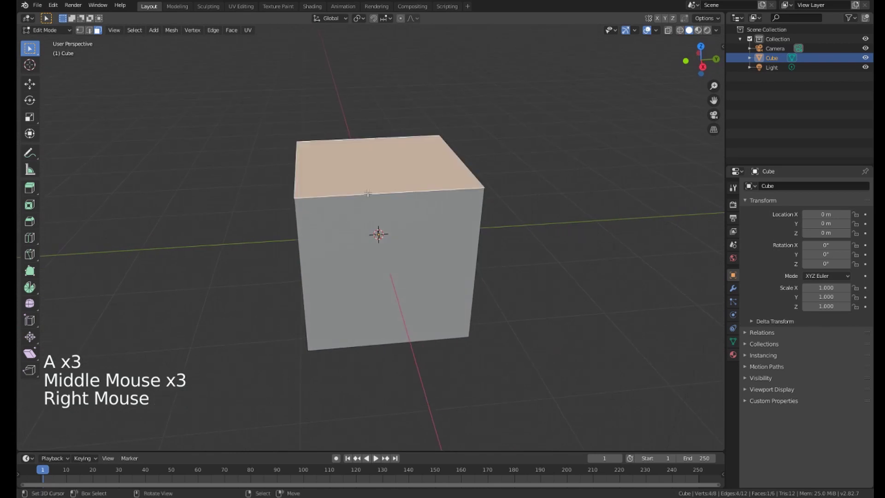
middle_drag(368, 193, 341, 256)
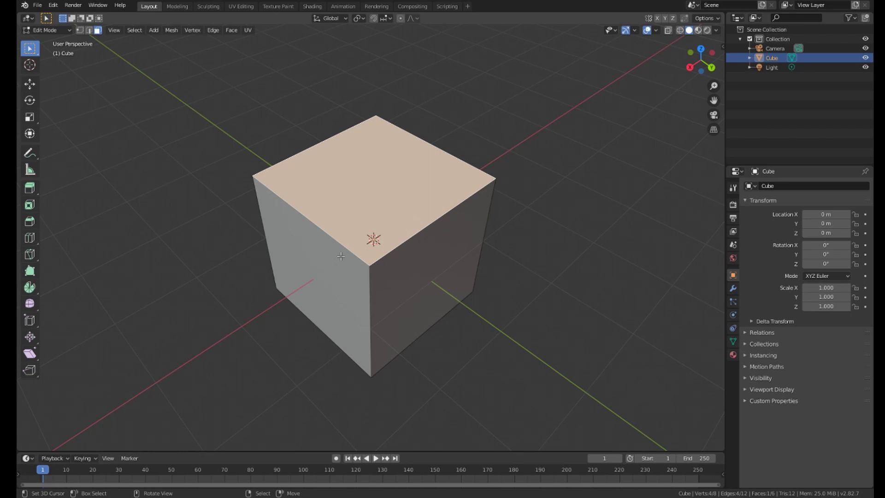
Try three perpendicular loop cuts on the cube, two vertical and one horizontal, sliding the horizontal loop before placing it
key(ctrl+r)
click(333, 226)
click(333, 226)
middle_drag(335, 221, 318, 286)
key(ctrl+r)
click(355, 188)
click(355, 188)
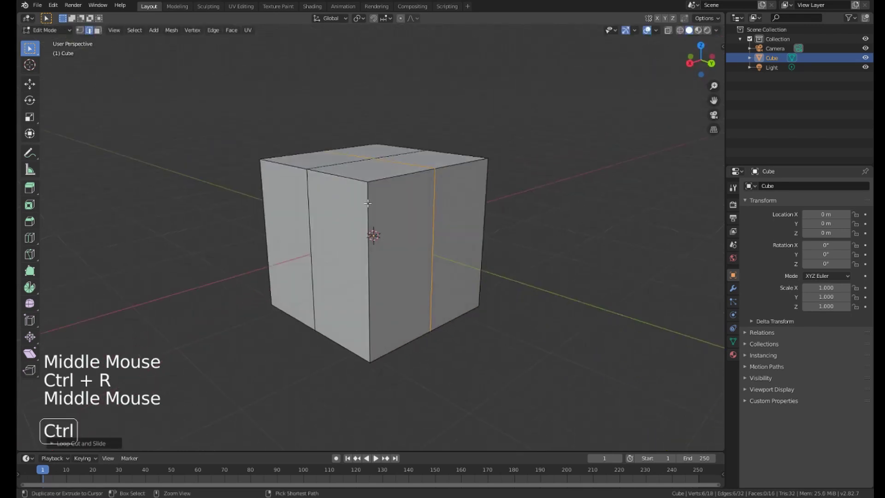
key(ctrl+r)
click(372, 266)
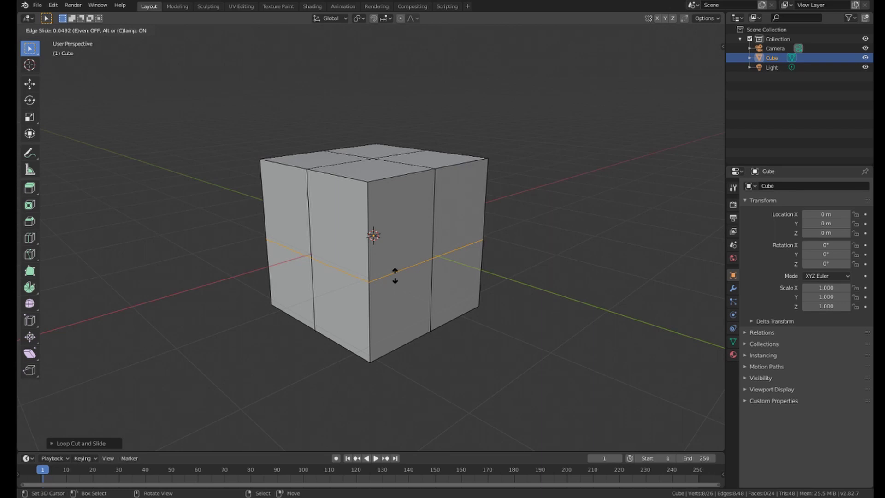
click(400, 218)
Undo the three loop cuts on the cube
key(ctrl+z)
key(ctrl+z)
key(ctrl+z)
key(ctrl+z)
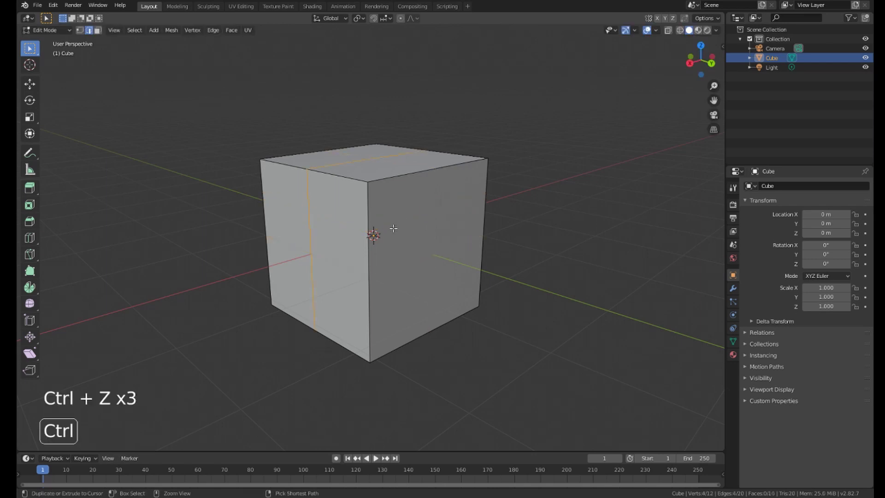
Try two parallel vertical loop cuts that divide the cube's top and front face into three strips
middle_drag(399, 218, 343, 261)
key(ctrl+r)
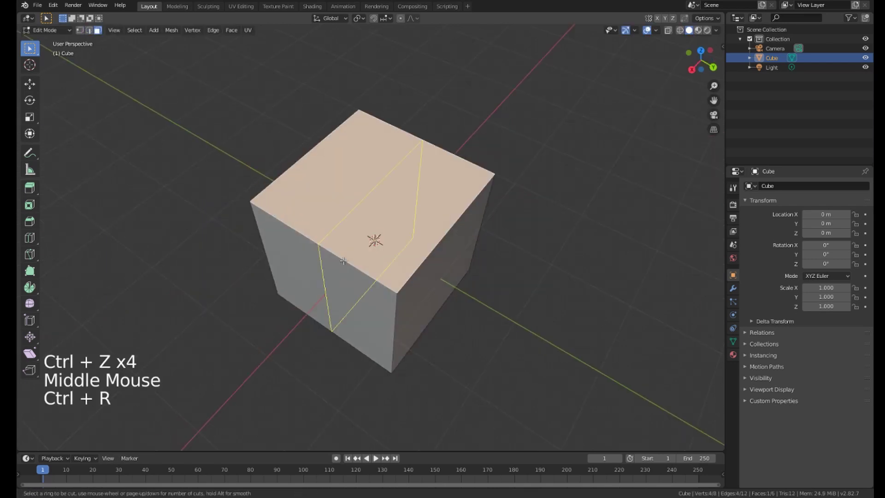
click(343, 260)
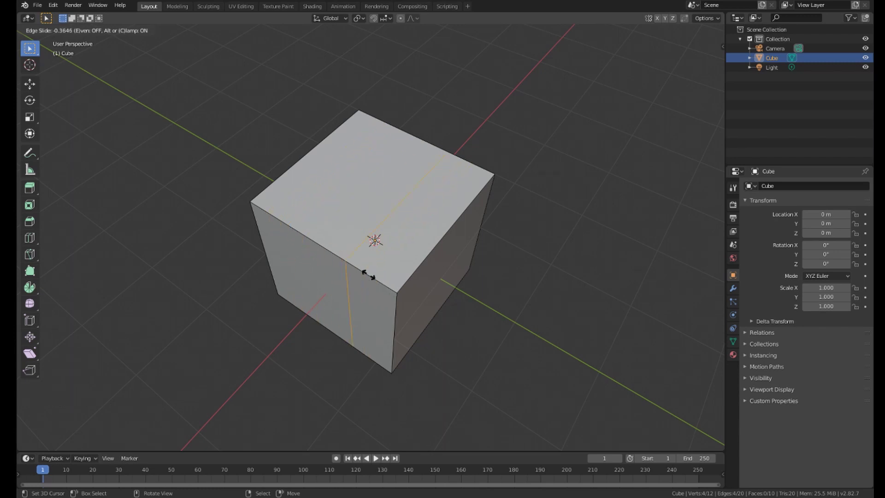
click(318, 251)
middle_drag(319, 252, 361, 262)
key(ctrl+r)
double_click(378, 258)
Try three horizontal loop cuts around the cube: one at mid-height, one in the upper half and one in the lower half
key(ctrl+r)
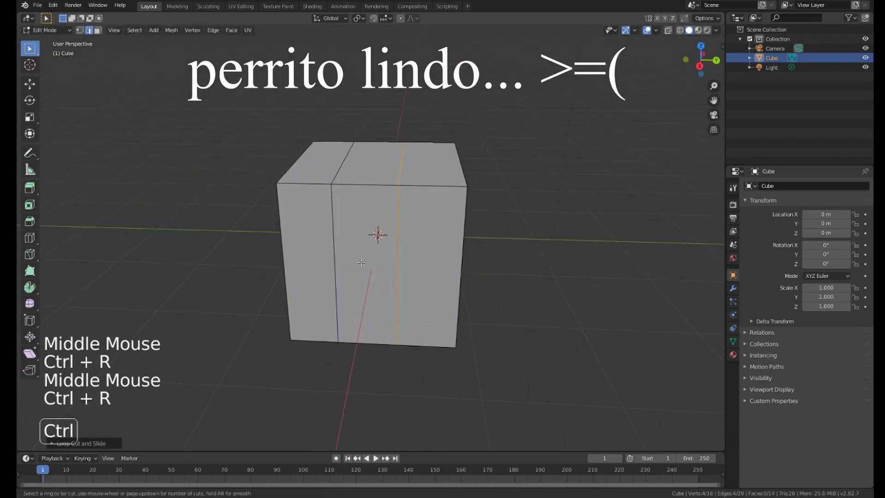
double_click(325, 276)
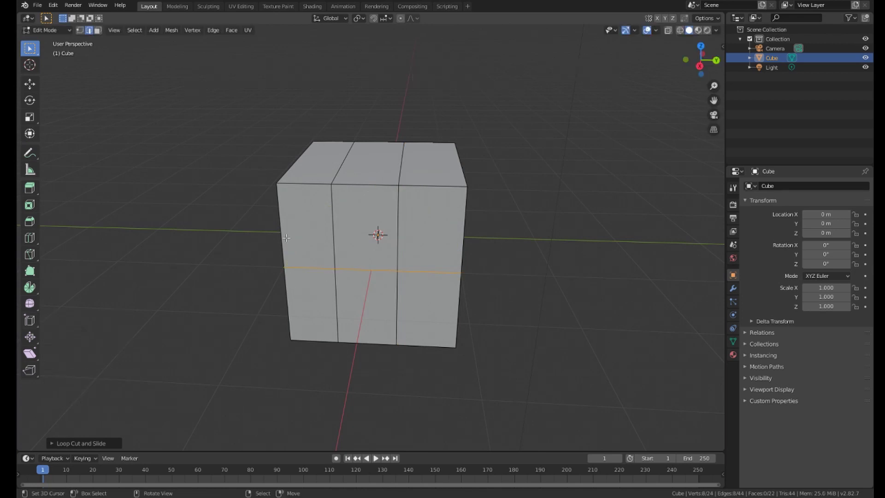
middle_drag(288, 237, 258, 234)
key(ctrl+r)
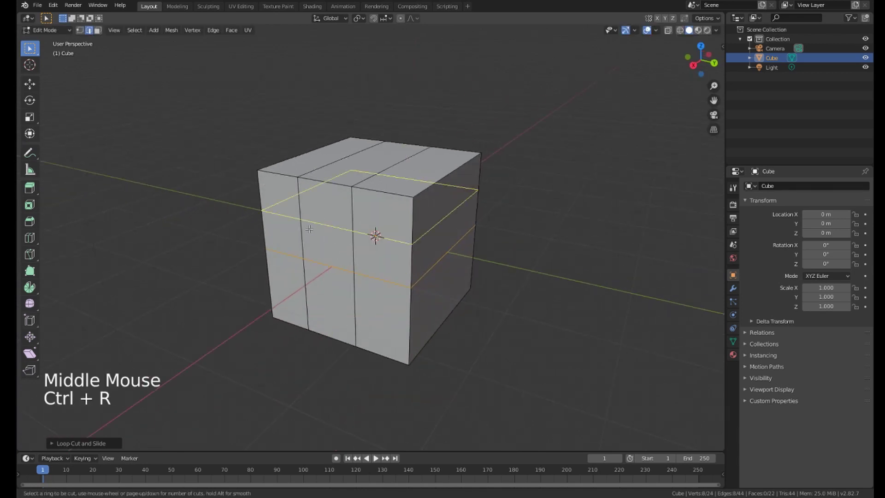
double_click(302, 232)
key(ctrl+r)
click(303, 277)
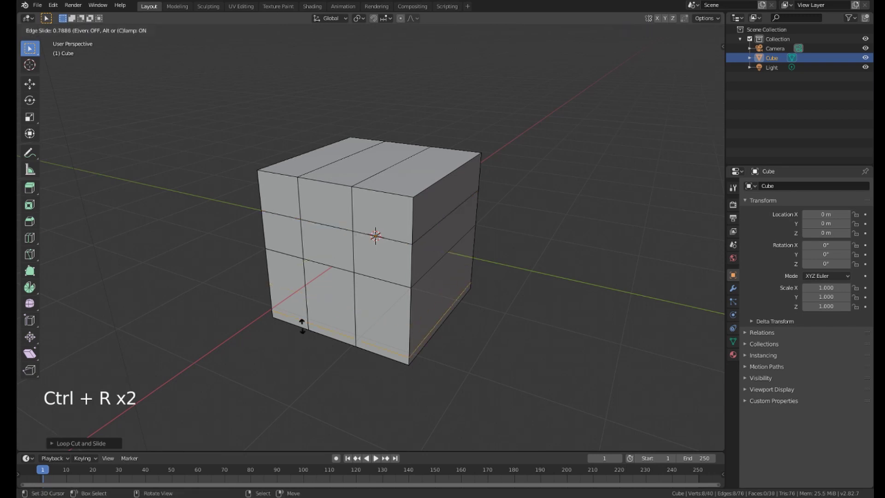
click(308, 306)
Try different cut counts for a vertical loop cut across the adjacent side, and place three evenly spaced loops at once
middle_drag(308, 307, 383, 200)
key(ctrl+r)
scroll(367, 214, up, 5)
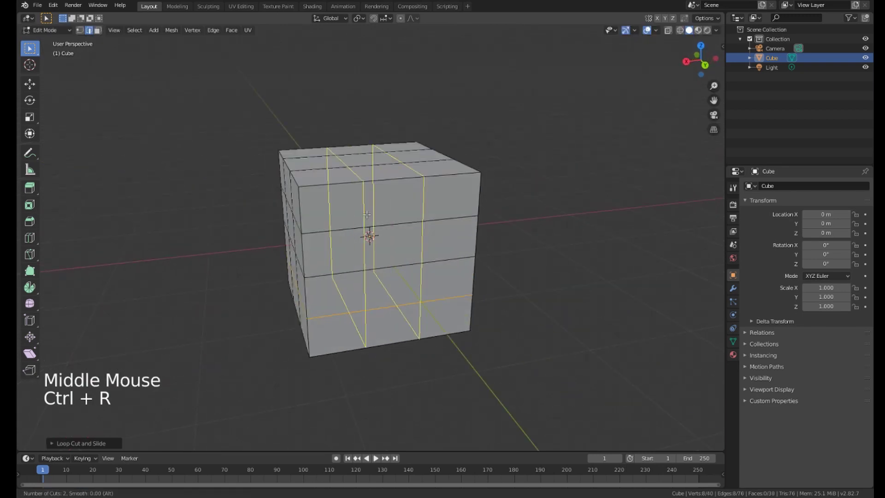
scroll(367, 215, up, 5)
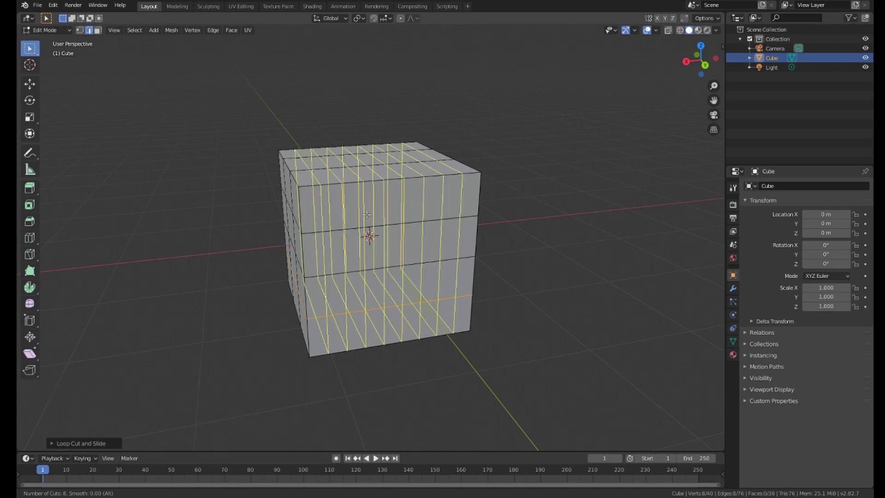
scroll(366, 215, down, 8)
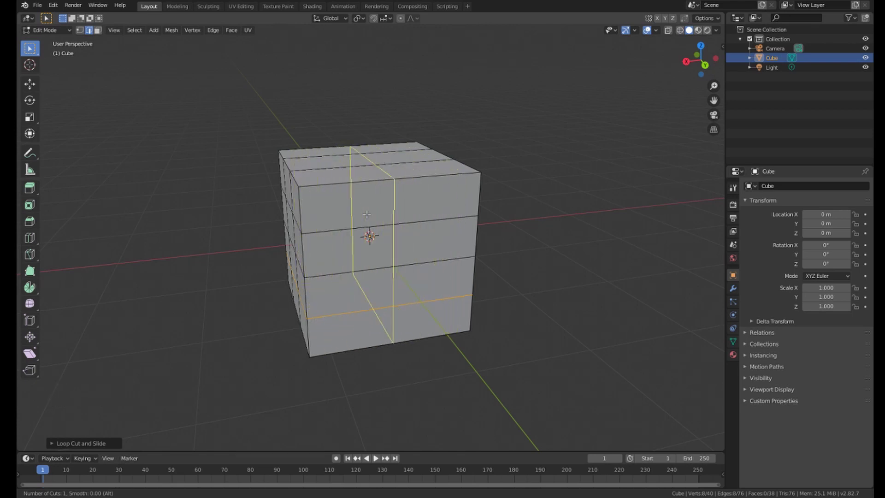
scroll(366, 214, up, 9)
scroll(366, 214, down, 7)
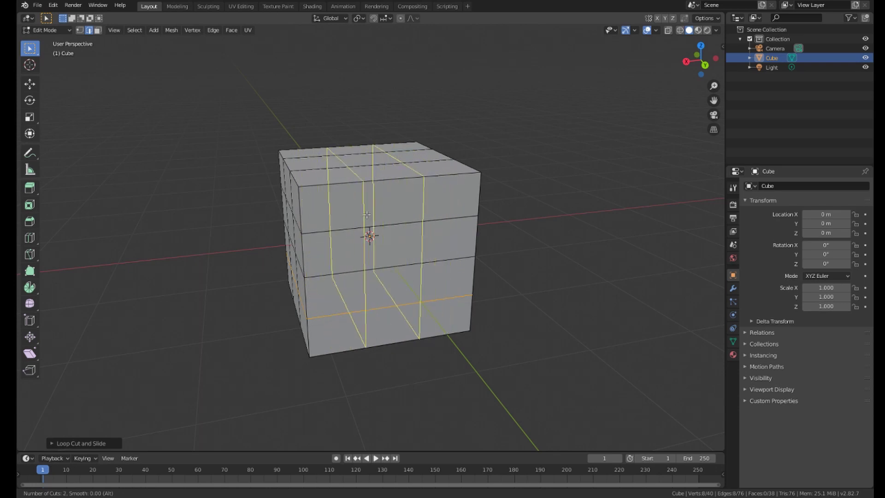
click(367, 215)
middle_drag(367, 214, 342, 243)
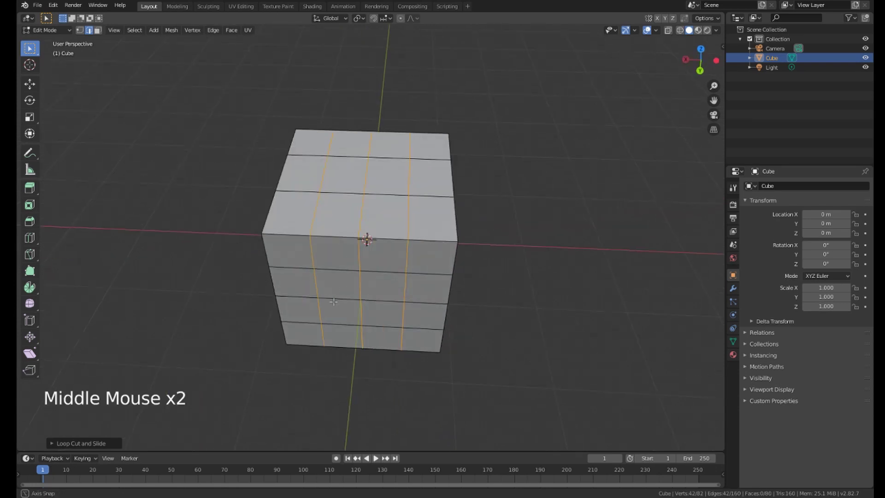
middle_drag(333, 302, 359, 235)
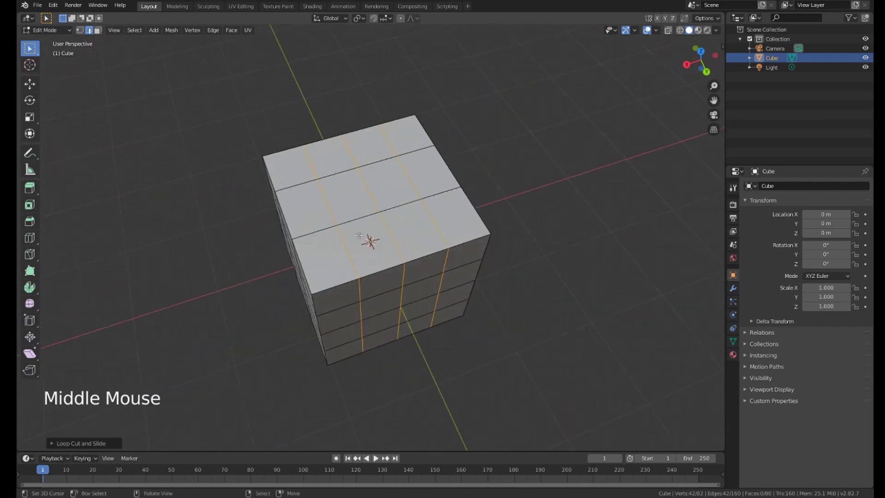
middle_drag(439, 222, 334, 260)
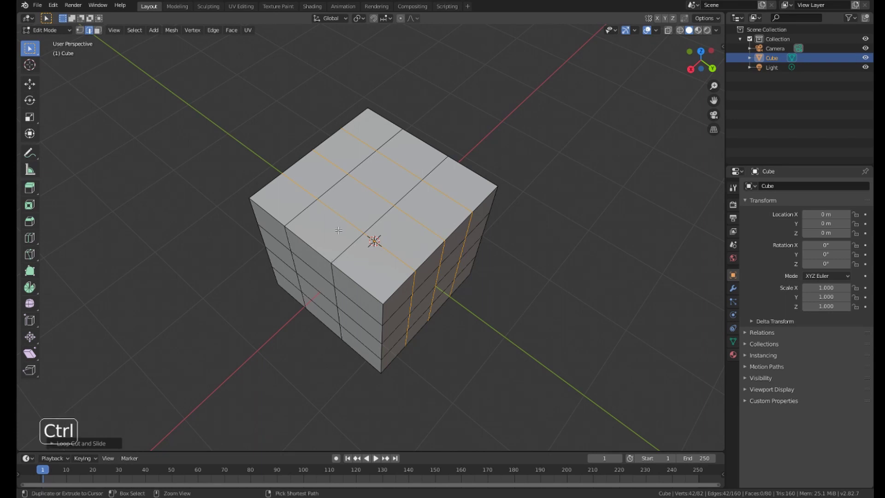
key(ctrl+a)
key(ctrl+a)
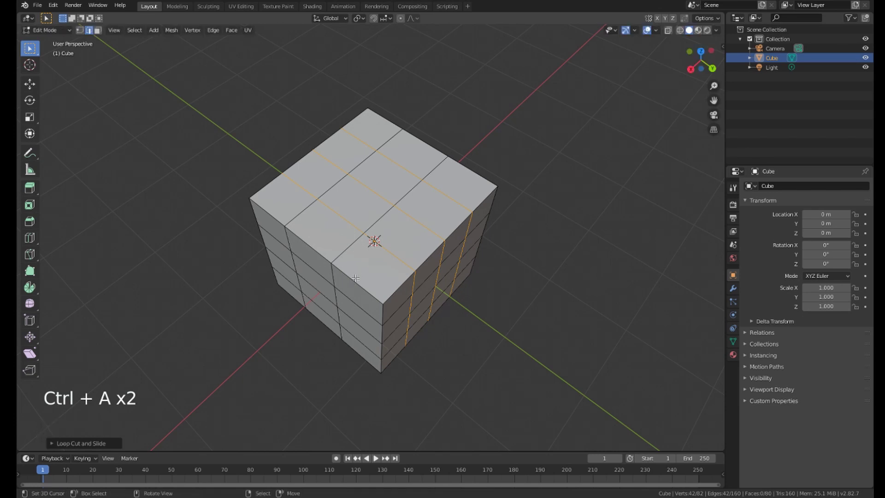
Undo all the loop cuts to return to the uncut cube
middle_drag(364, 277, 397, 240)
key(ctrl+z)
key(ctrl+z)
key(ctrl+z)
Add one centred loop cut in each of the three directions, dividing every cube face into four quads
key(ctrl+r)
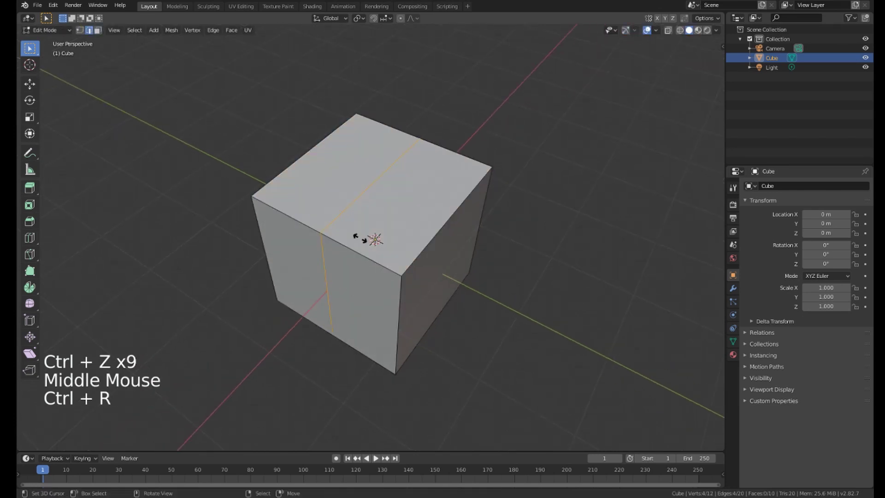
key(ctrl+r)
double_click(415, 225)
key(ctrl+r)
middle_drag(387, 288, 369, 264)
double_click(400, 278)
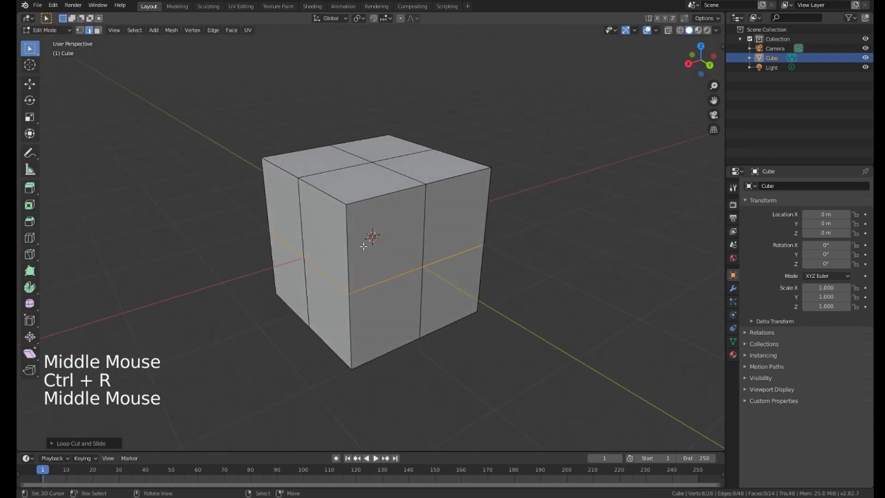
Switch to face selection and extrude the top quad in the positive X, negative Y corner upward into a column
middle_drag(297, 178, 333, 233)
key(3)
right_click(327, 196)
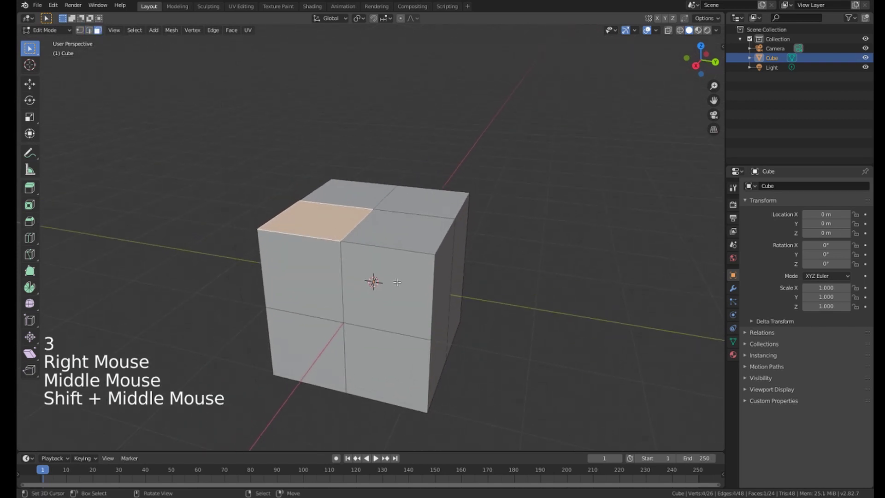
key(e)
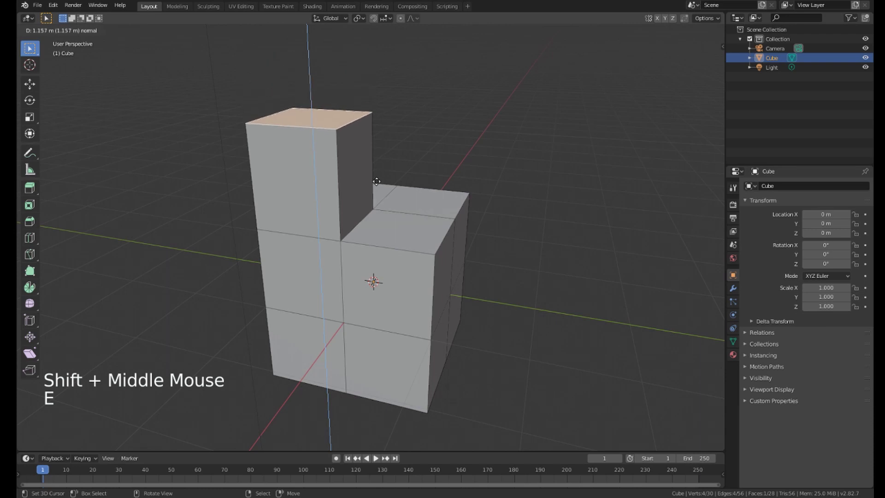
click(446, 247)
Extrude the upper quad nearest positive X on the positive Y side outward into a horizontal arm
middle_drag(447, 247, 409, 289)
right_click(409, 289)
key(e)
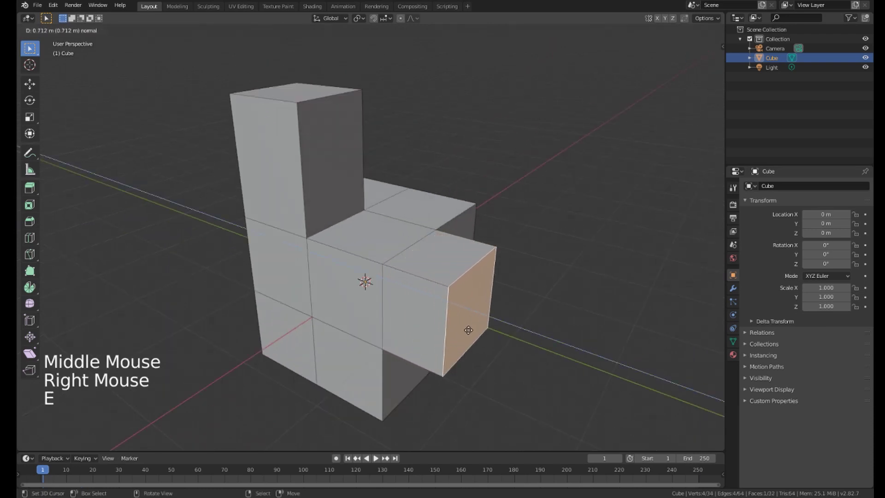
click(523, 350)
Extrude the upper quad nearest positive Y on the negative X side outward into a second horizontal arm
shift+middle_drag(522, 350, 473, 273)
scroll(357, 223, down, 2)
middle_drag(397, 203, 354, 226)
middle_drag(354, 225, 374, 262)
scroll(351, 229, up, 1)
middle_drag(384, 198, 389, 223)
right_click(389, 223)
key(e)
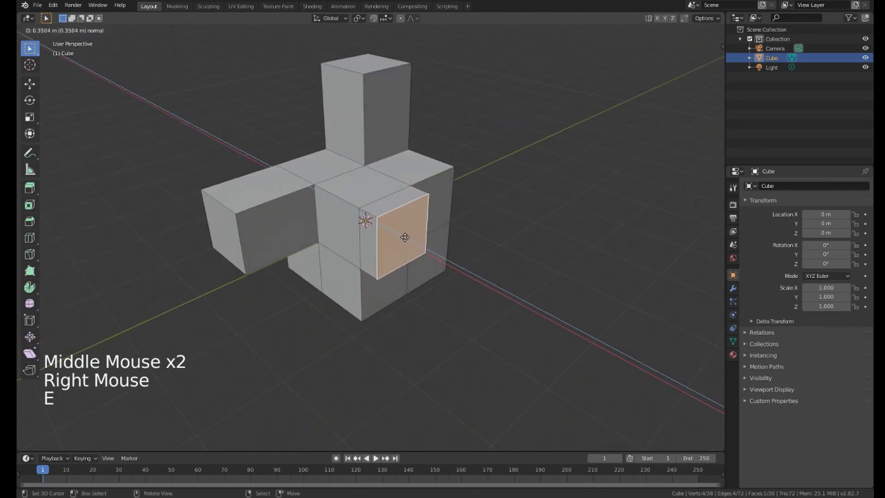
click(469, 289)
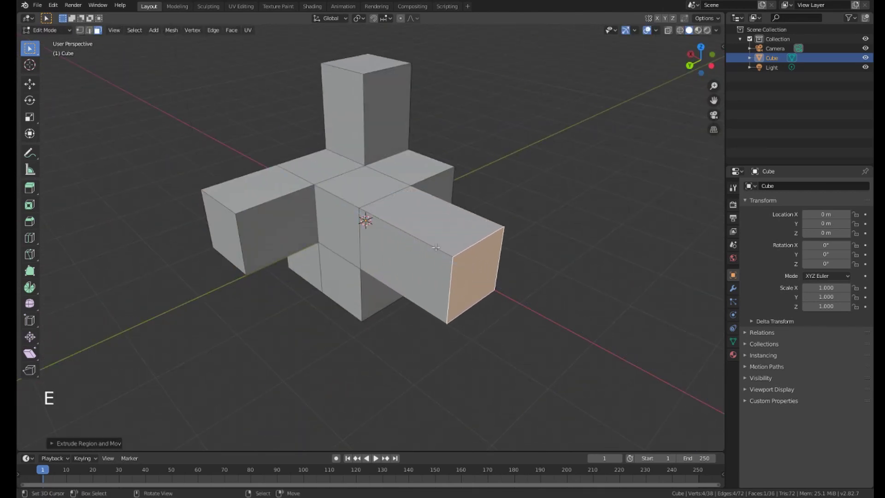
Extrude the upper quad beside the column on the negative Y side outward by about 1.2 m
middle_drag(435, 248, 469, 148)
mouse_move(412, 267)
middle_down()
mouse_move(367, 249)
mouse_move(405, 237)
mouse_move(406, 267)
middle_up()
right_click(405, 236)
key(e)
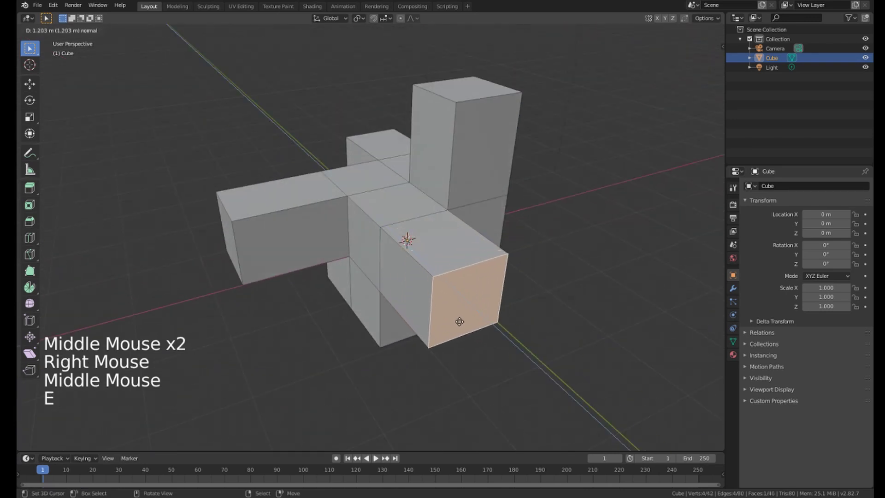
click(461, 323)
Select the column's top face and extrude it upward to add another segment
shift+middle_drag(478, 178, 380, 230)
right_click(384, 181)
middle_drag(386, 180, 376, 168)
key(e)
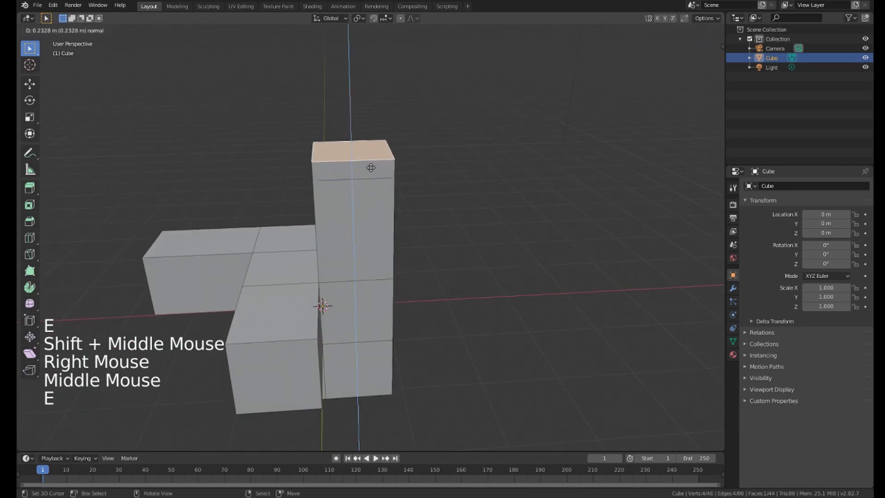
click(374, 114)
Switch to the right orthographic view and extrude the column's top face upward once more
scroll(380, 136, down, 2)
scroll(378, 137, up, 1)
middle_drag(381, 136, 359, 199)
key(KP_3)
scroll(360, 200, up, 1)
key(g)
key(Escape)
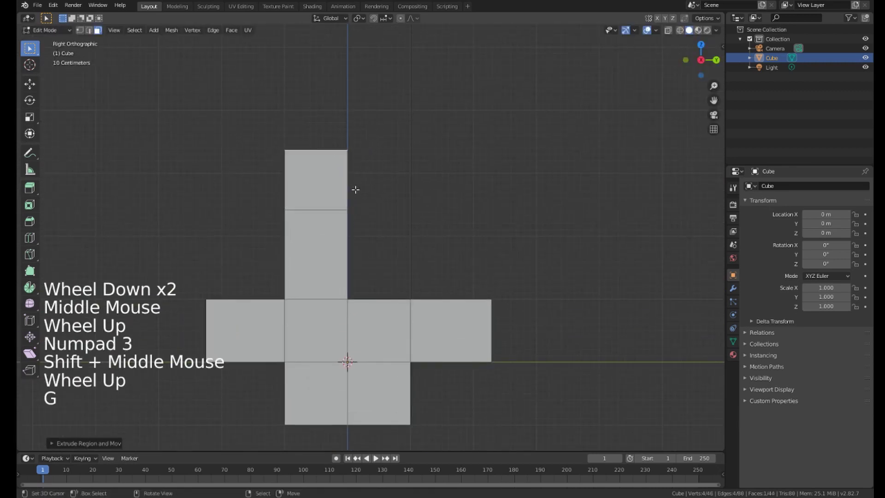
key(e)
click(391, 118)
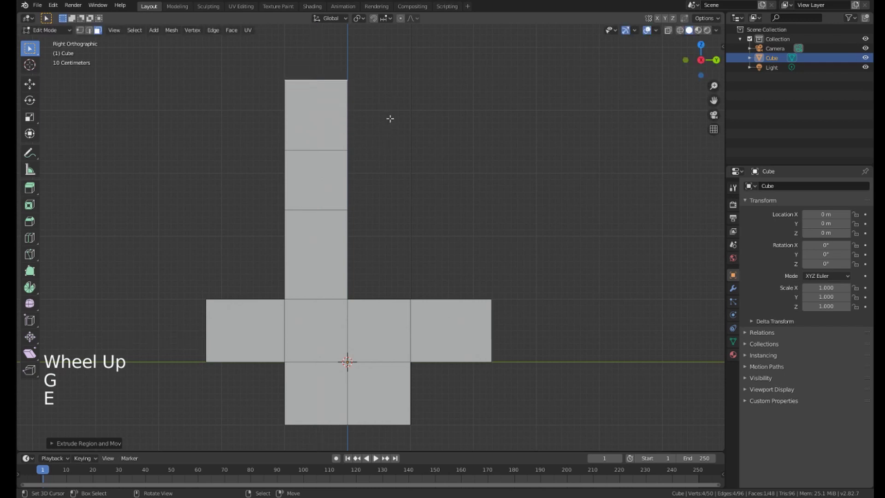
Extrude the column's end face repeatedly to the cursor, forming a bent arm that arches over, dips down, rises and runs back above the arch
shift+middle_drag(391, 119, 391, 179)
shift+middle_drag(401, 137, 405, 139)
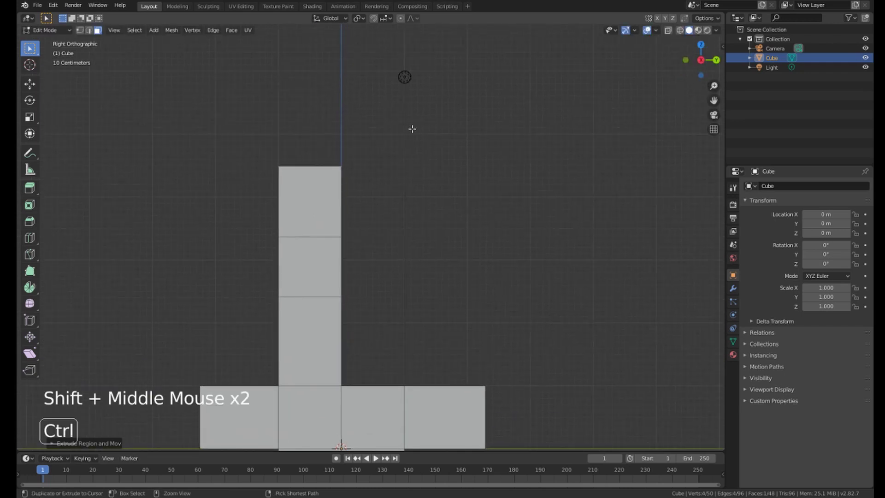
ctrl+click(412, 129)
ctrl+click(490, 159)
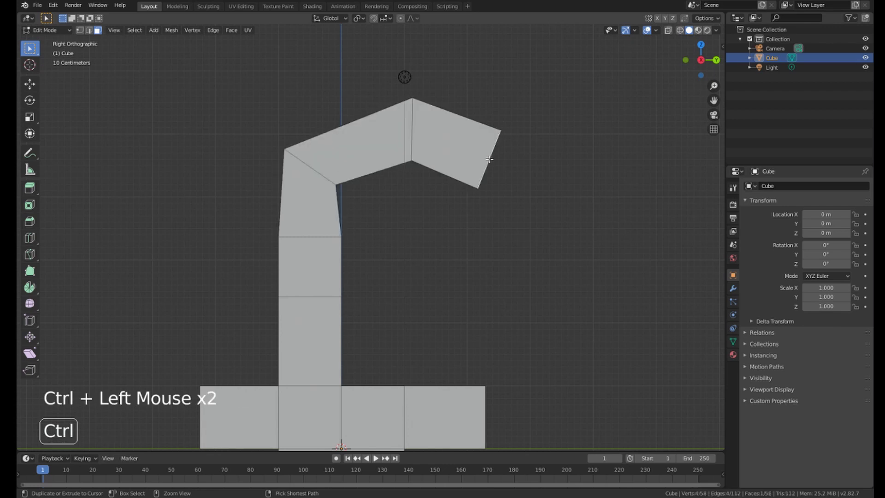
ctrl+click(494, 224)
ctrl+click(485, 281)
ctrl+click(499, 327)
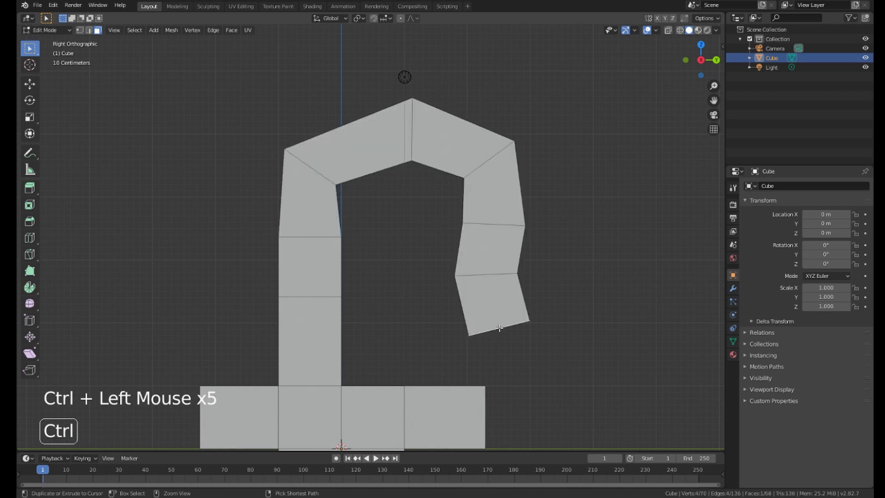
ctrl+click(623, 324)
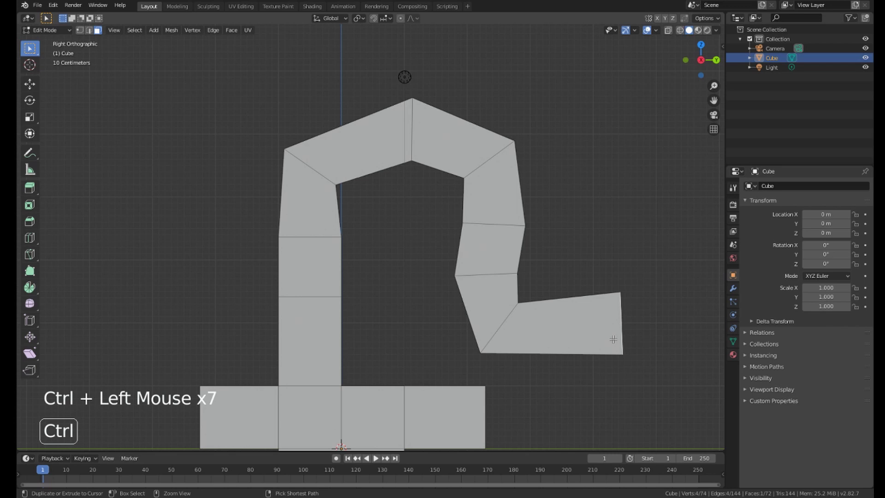
ctrl+click(671, 267)
ctrl+click(668, 202)
ctrl+click(643, 119)
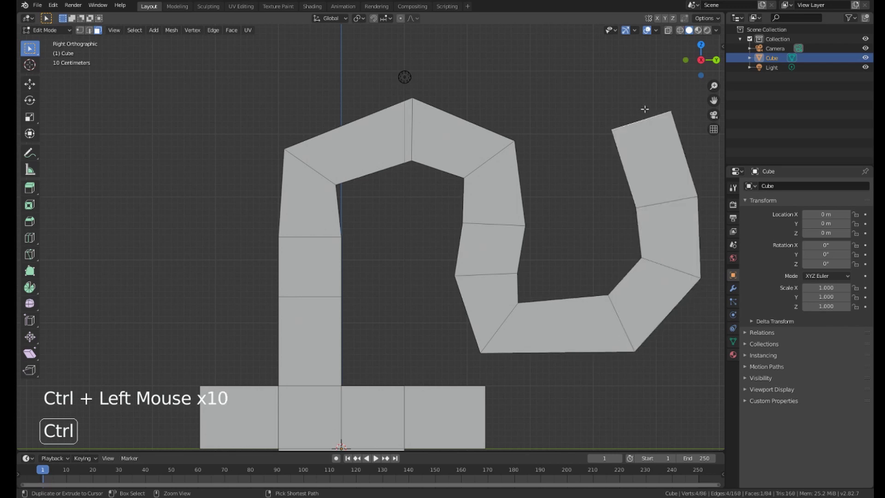
ctrl+click(629, 71)
ctrl+click(528, 58)
ctrl+click(454, 51)
ctrl+click(368, 54)
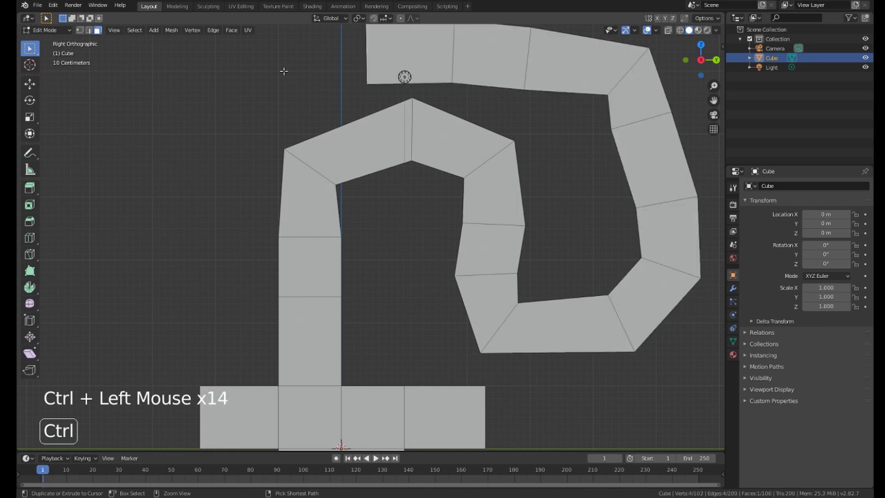
ctrl+click(283, 71)
middle_drag(258, 81, 415, 254)
scroll(617, 116, down, 3)
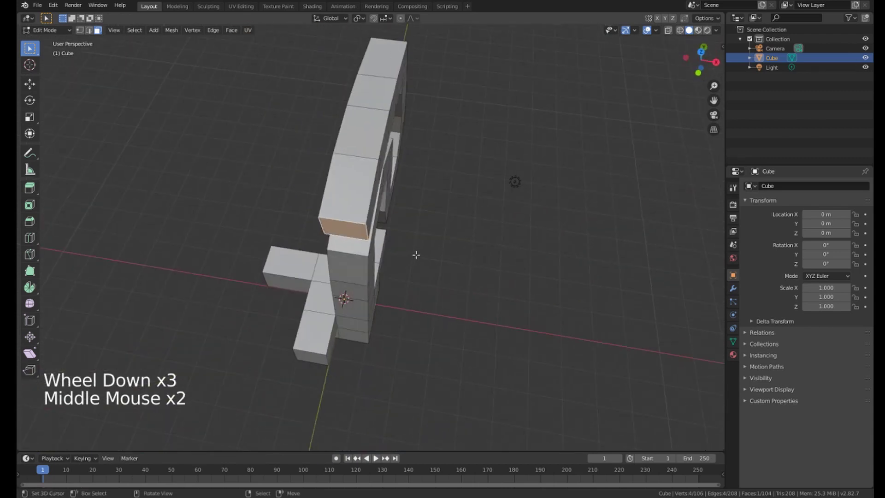
Extrude the arm's end face repeatedly to the cursor in a perspective view, making it branch out sideways and curl into a loop
ctrl+click(489, 275)
ctrl+click(564, 261)
ctrl+click(582, 193)
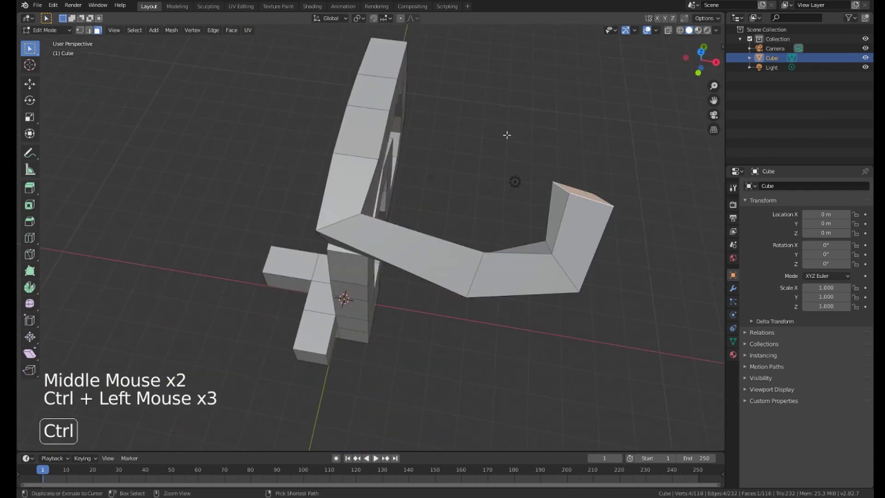
ctrl+click(436, 159)
ctrl+click(397, 345)
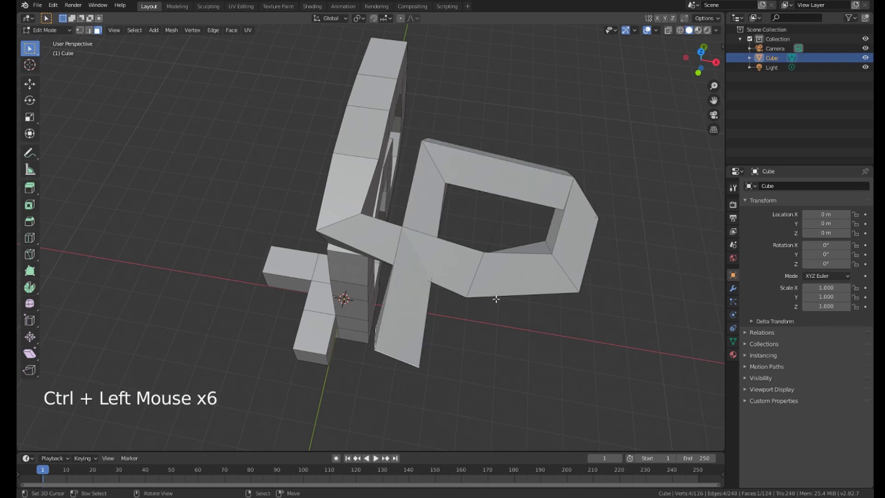
middle_drag(494, 297, 319, 243)
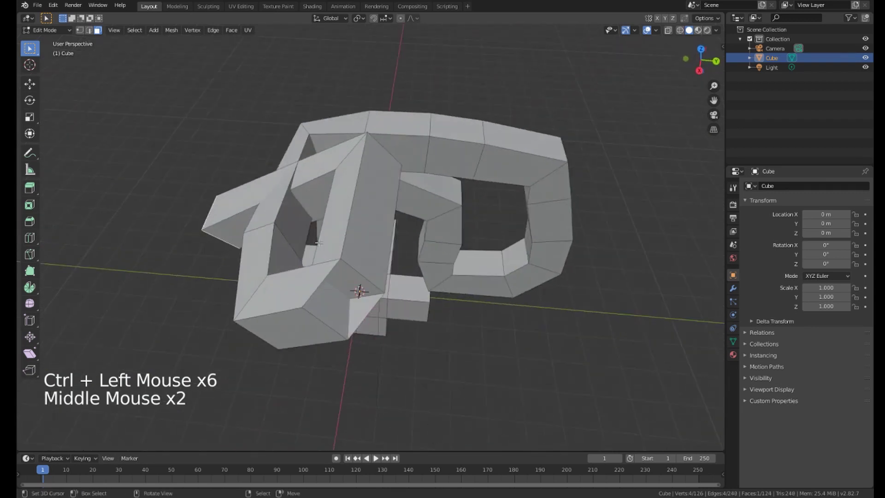
middle_drag(335, 175, 316, 118)
middle_drag(338, 227, 302, 201)
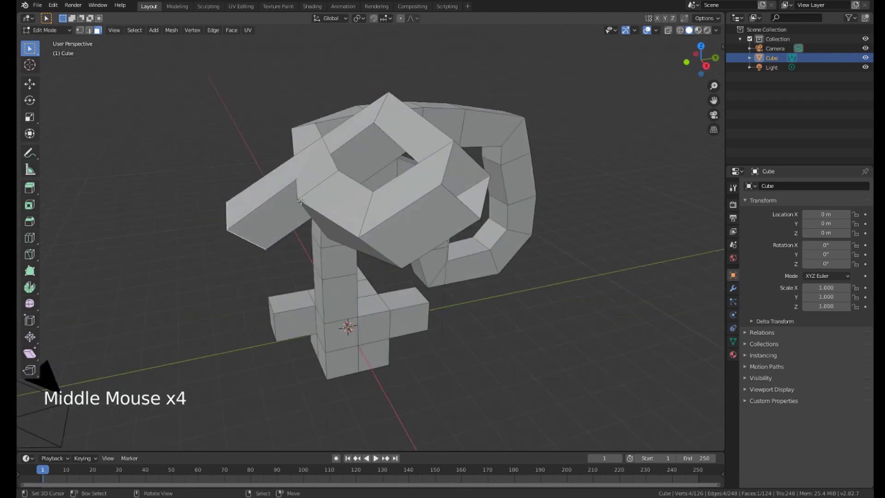
Undo all the extrusions to the cursor and the column's added upper segments, back to the short column with its side arms
key(ctrl+z)
key(ctrl+z)
key(ctrl+z)
key(ctrl+z)
key(ctrl+z)
key(ctrl+z)
key(ctrl+z)
key(ctrl+z)
key(ctrl+z)
key(ctrl+z)
key(ctrl+z)
key(ctrl+z)
key(ctrl+z)
key(ctrl+z)
key(ctrl+z)
key(ctrl+z)
key(ctrl+z)
key(ctrl+z)
key(ctrl+z)
key(ctrl+z)
key(ctrl+z)
key(ctrl+z)
key(ctrl+z)
key(ctrl+z)
key(ctrl+z)
key(ctrl+z)
key(ctrl+z)
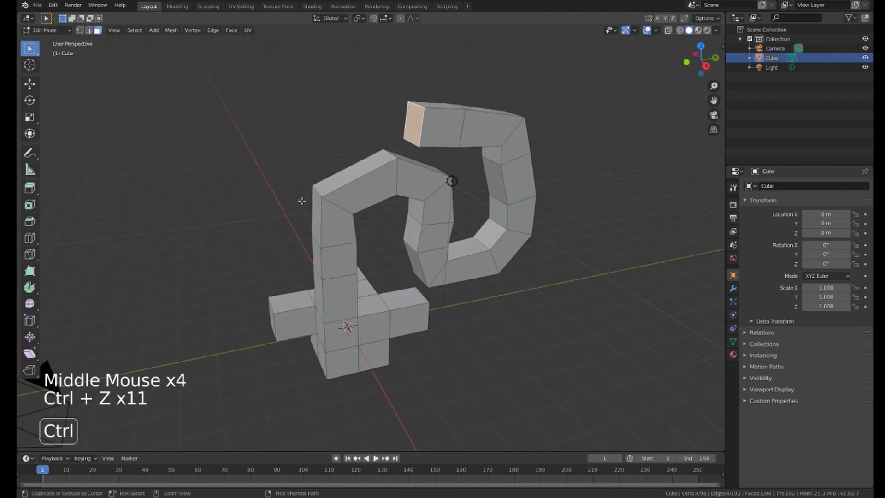
Compare the mesh in the front, right and top orthographic views
middle_drag(319, 223, 346, 239)
key(KP_1)
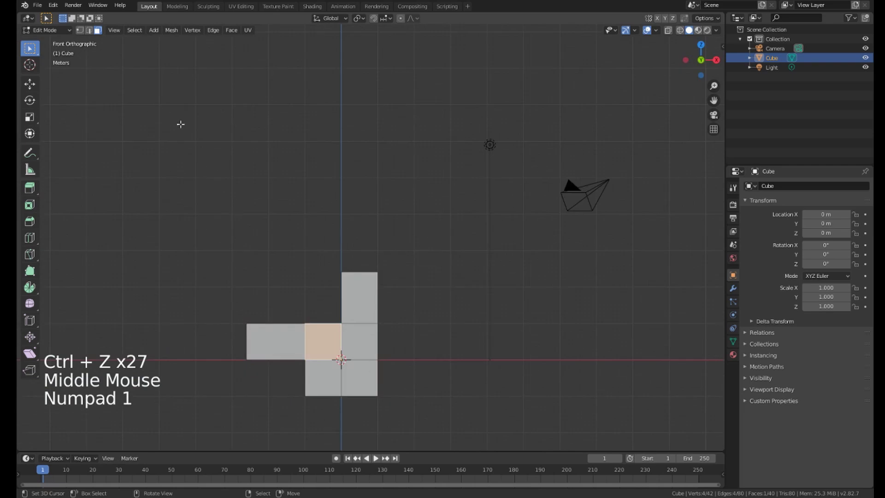
key(KP_3)
key(KP_7)
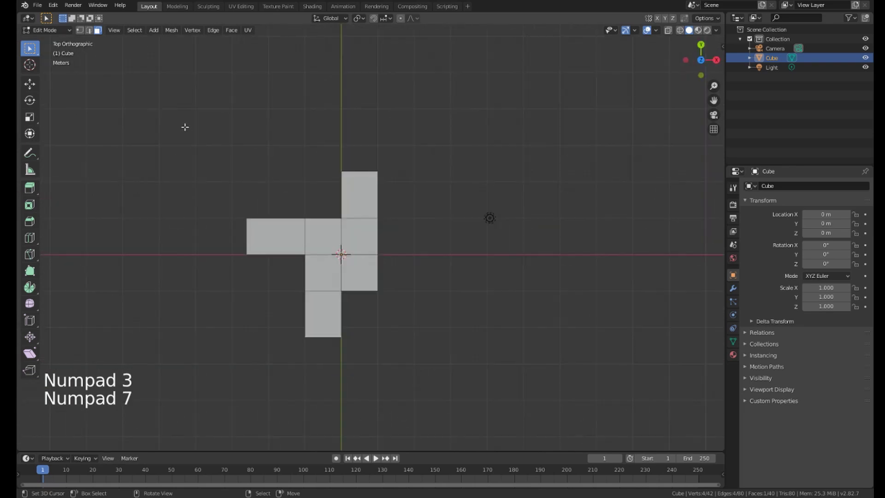
key(KP_1)
key(KP_3)
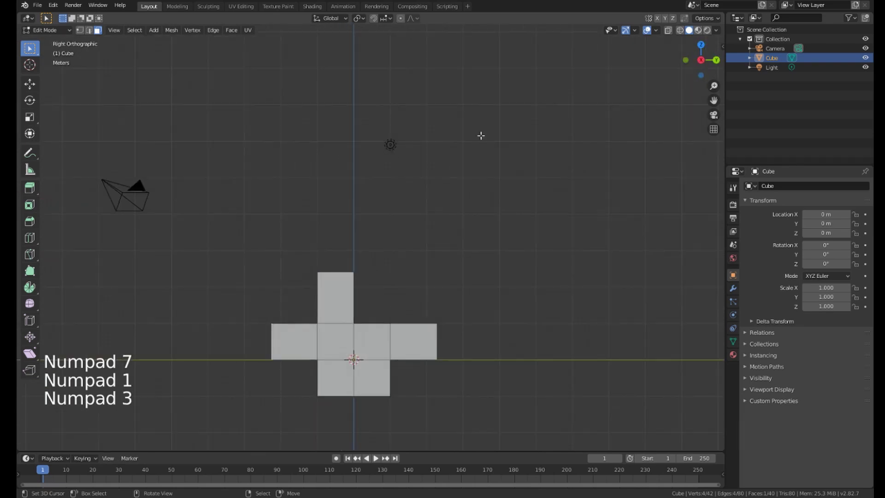
middle_drag(480, 135, 496, 225)
key(KP_1)
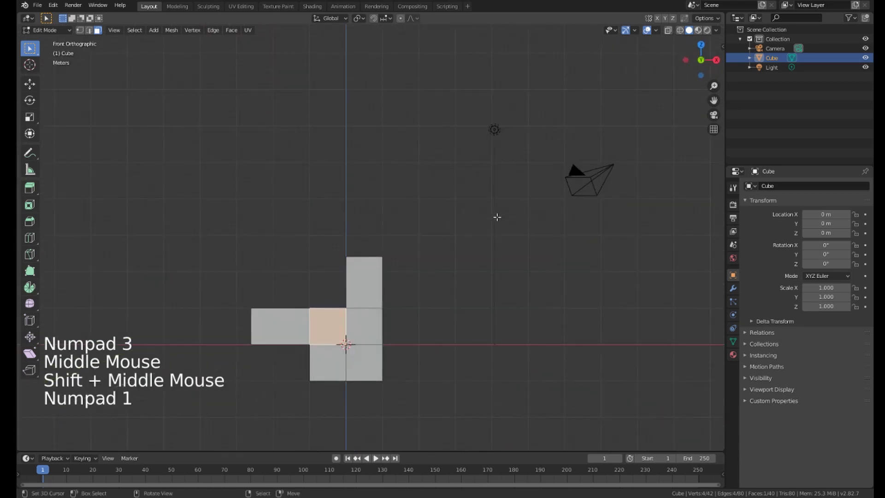
key(KP_3)
key(KP_7)
Select the column's top face and extrude it straight up by one more segment
shift+middle_drag(338, 215, 460, 152)
scroll(452, 263, up, 2)
shift+middle_drag(452, 263, 449, 190)
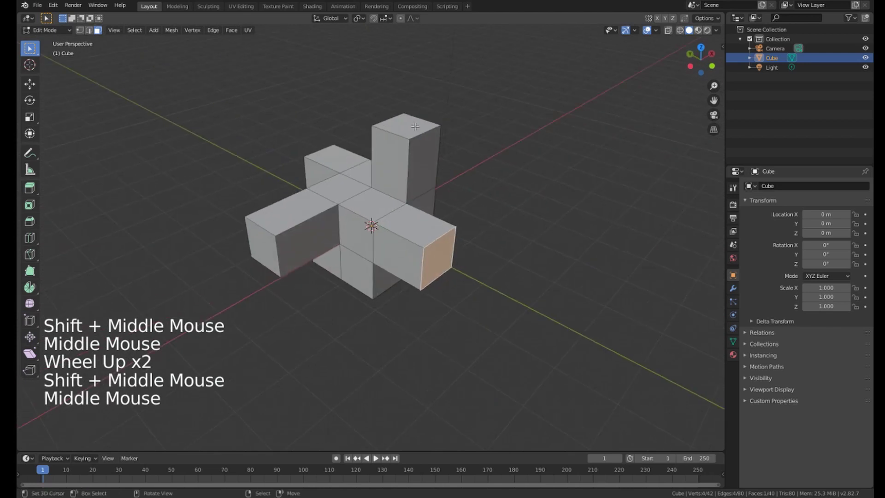
right_click(407, 122)
middle_drag(379, 179, 380, 210)
middle_drag(381, 210, 357, 208)
key(e)
click(415, 152)
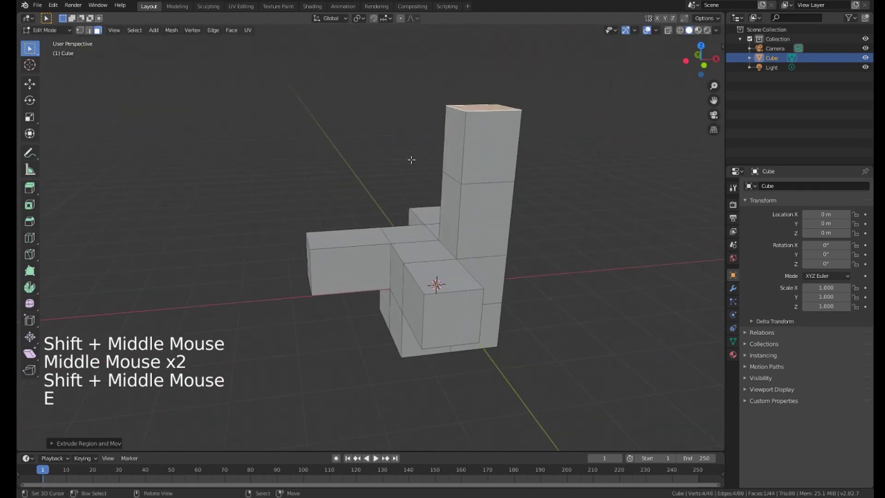
Delete the negative X face of the column's upper segment together with the top face of the negative X arm
middle_drag(412, 156, 409, 217)
right_click(428, 150)
shift+right_click(367, 251)
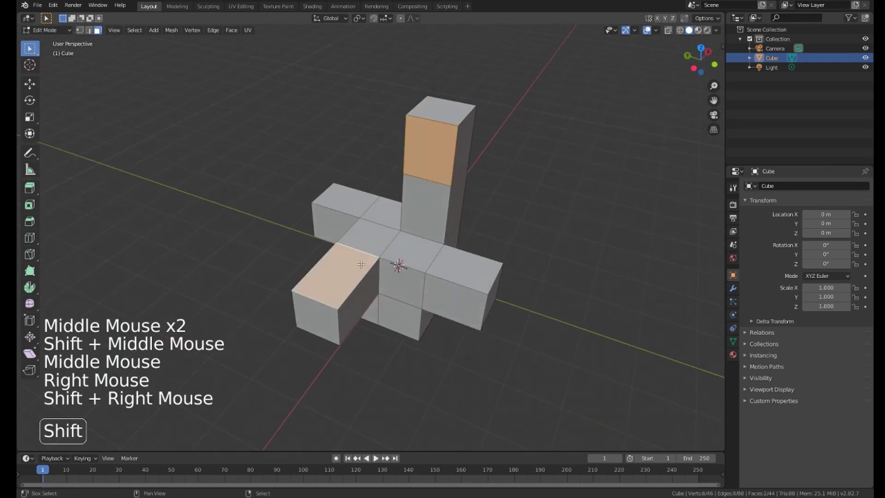
middle_click(367, 252)
middle_drag(423, 193, 427, 167)
key(x)
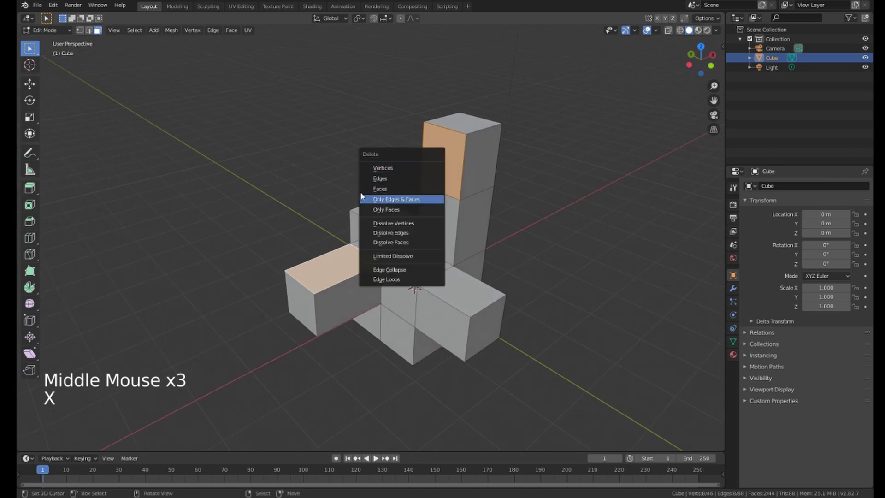
key(x)
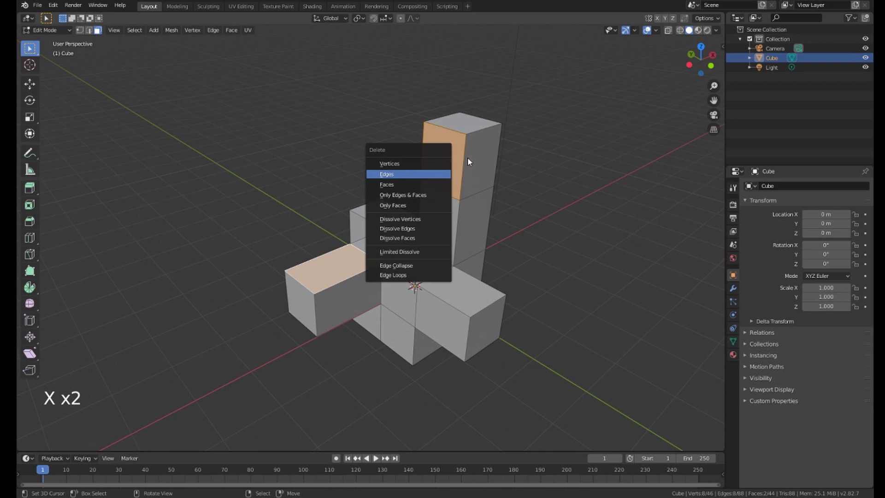
click(388, 187)
middle_drag(389, 187, 375, 237)
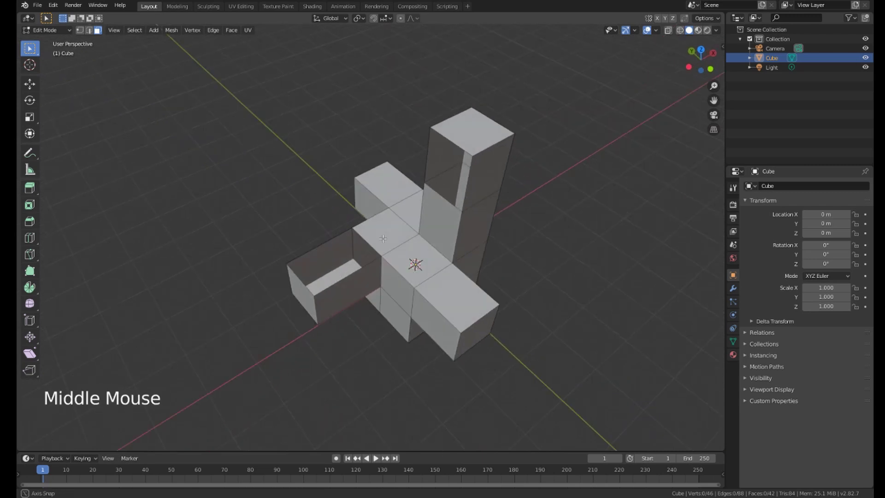
In edge select mode, fill a face between the far top edge of the opened arm and the far vertical edge of the column opening
key(2)
right_click(365, 233)
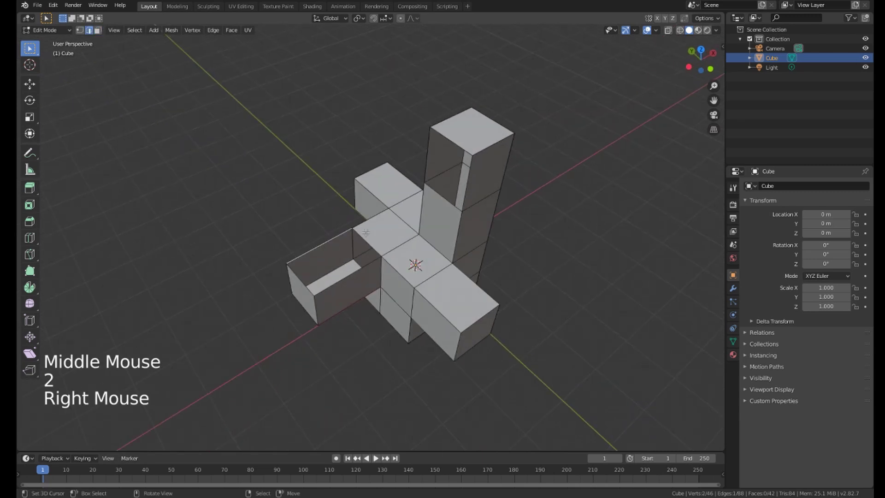
middle_drag(365, 233, 358, 185)
shift+right_click(441, 155)
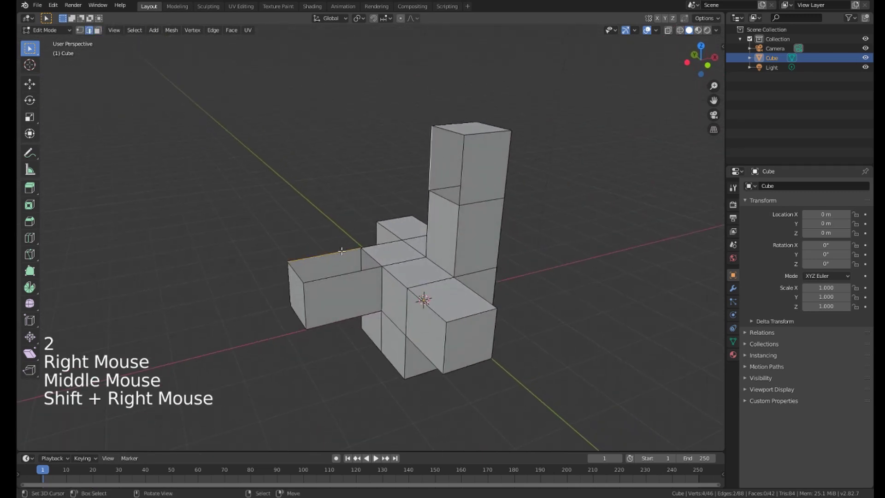
middle_drag(341, 250, 273, 293)
scroll(341, 249, up, 2)
key(f)
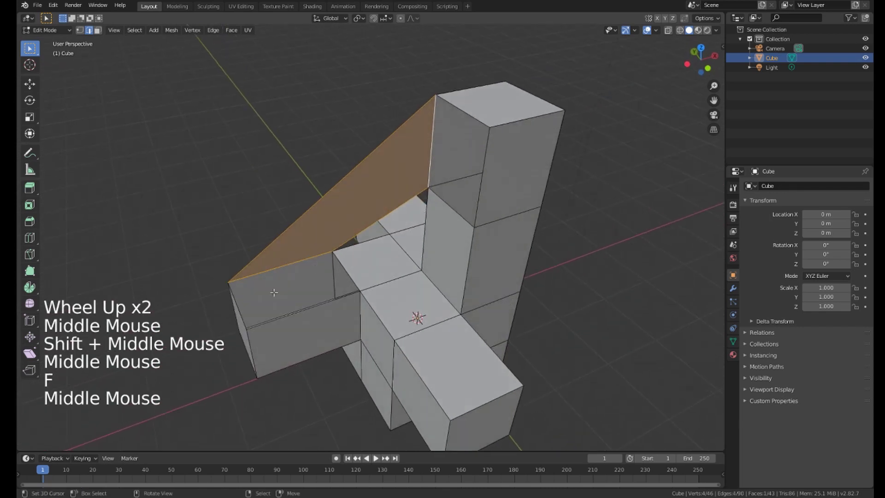
Fill the sloping outer face between the opened arm's outer end edge and the column opening's top edge
right_click(243, 307)
shift+right_click(432, 129)
key(f)
middle_drag(432, 129, 321, 317)
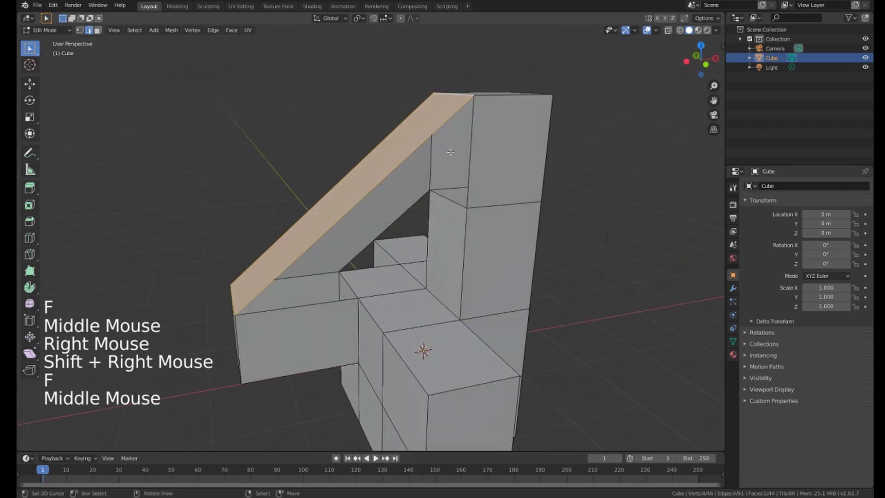
Fill the bridge's underside and its remaining near side with faces between the matching edges of the two openings
right_click(320, 318)
shift+right_click(447, 195)
key(f)
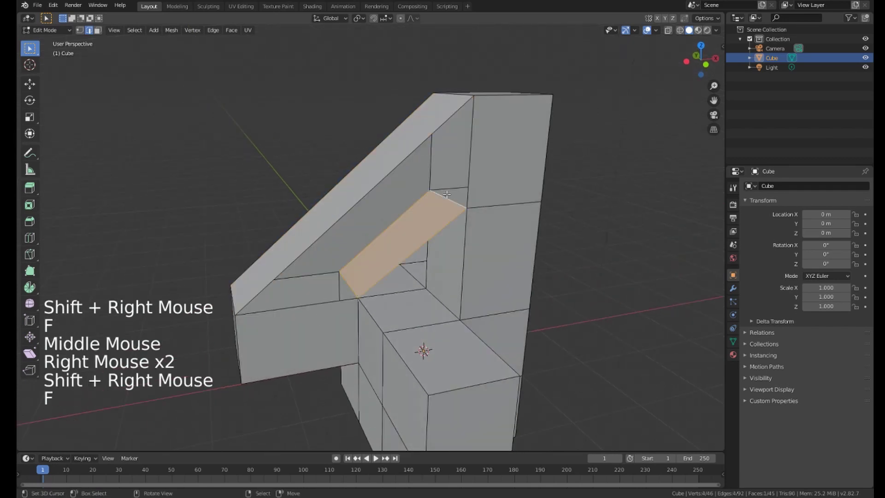
right_click(467, 180)
shift+right_click(328, 307)
key(f)
Add two centred loop cuts around the bridge and move them outward to bend it into an arch
middle_drag(356, 271, 369, 215)
key(ctrl+r)
click(397, 252)
right_click(397, 253)
key(g)
click(298, 182)
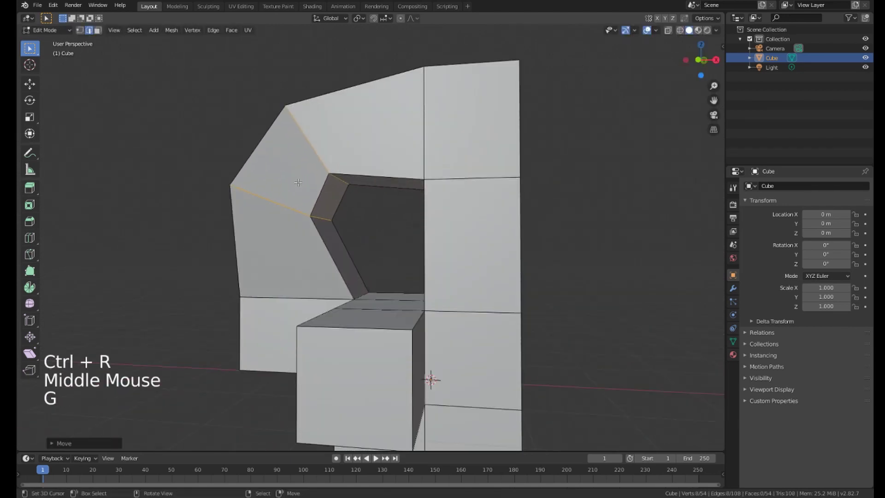
Reposition both arch edge loops together from several view angles to line the arch up with the arm and column
key(g)
middle_drag(298, 181, 367, 290)
click(365, 220)
key(g)
click(367, 234)
key(g)
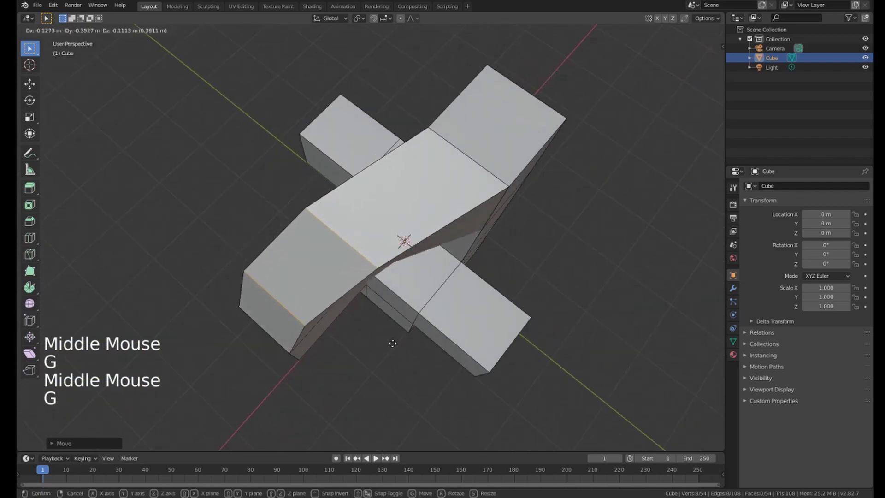
click(393, 344)
middle_drag(393, 344, 323, 194)
key(g)
click(392, 230)
Select a single edge loop of the arch and move it to even out the bend
right_click(364, 235)
alt+shift+right_click(375, 233)
alt+shift+right_click(375, 233)
alt+shift+right_click(374, 233)
key(g)
click(337, 216)
Select the arch's lower edge loop and move it from two view angles to align it above the arm
right_click(352, 275)
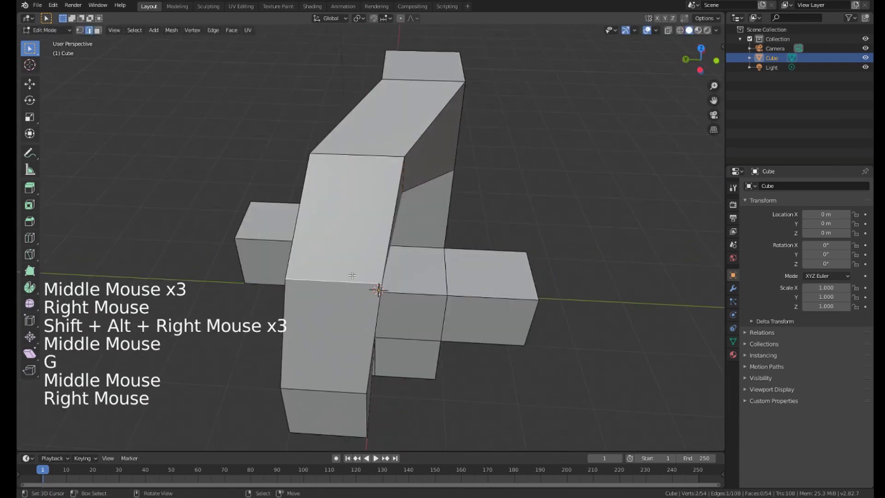
alt+shift+right_click(351, 275)
alt+shift+right_click(352, 275)
alt+shift+right_click(352, 276)
middle_drag(352, 275, 369, 239)
key(g)
click(468, 241)
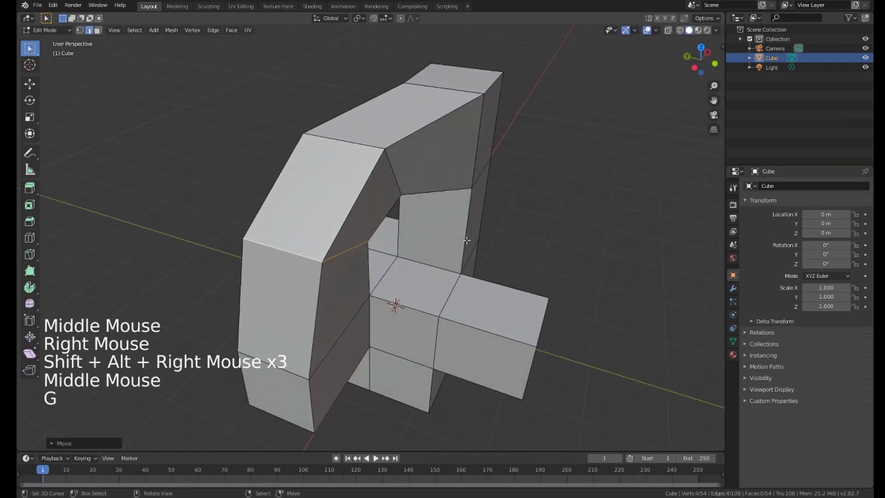
middle_drag(468, 241, 392, 210)
key(g)
click(379, 232)
Select the arch's upper edge loop and move it to smooth the curve toward the column
right_click(351, 161)
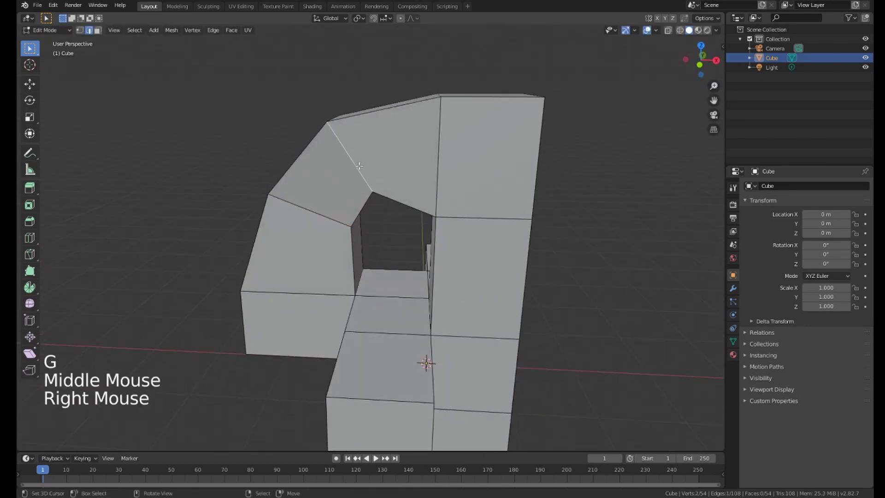
alt+shift+right_click(351, 161)
alt+shift+right_click(351, 161)
alt+shift+right_click(351, 161)
key(g)
middle_drag(353, 162, 379, 225)
click(373, 147)
scroll(373, 174, down, 2)
middle_drag(379, 225, 445, 219)
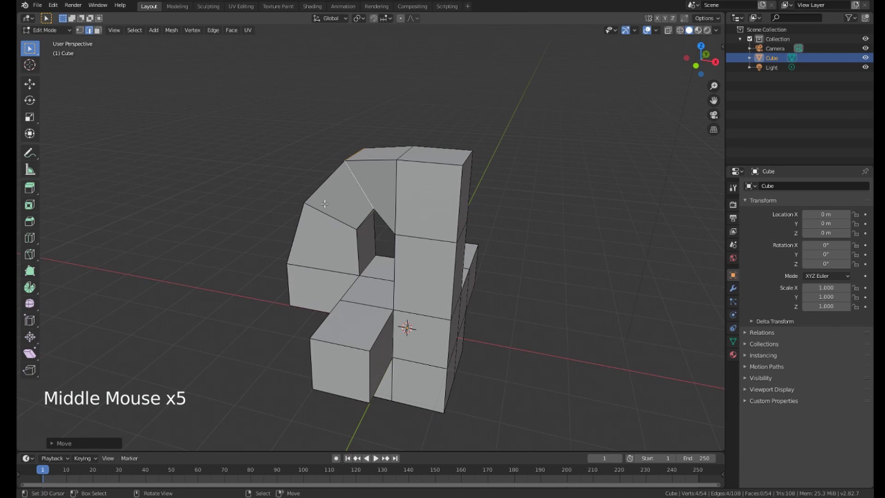
Delete the vertical edge where the negative Y arm's side meets the column base, opening both adjoining faces
middle_drag(325, 203, 392, 185)
middle_drag(392, 184, 383, 296)
right_click(402, 285)
mouse_move(383, 296)
middle_down()
mouse_move(360, 304)
mouse_move(368, 288)
middle_up()
right_click(360, 305)
scroll(368, 288, up, 2)
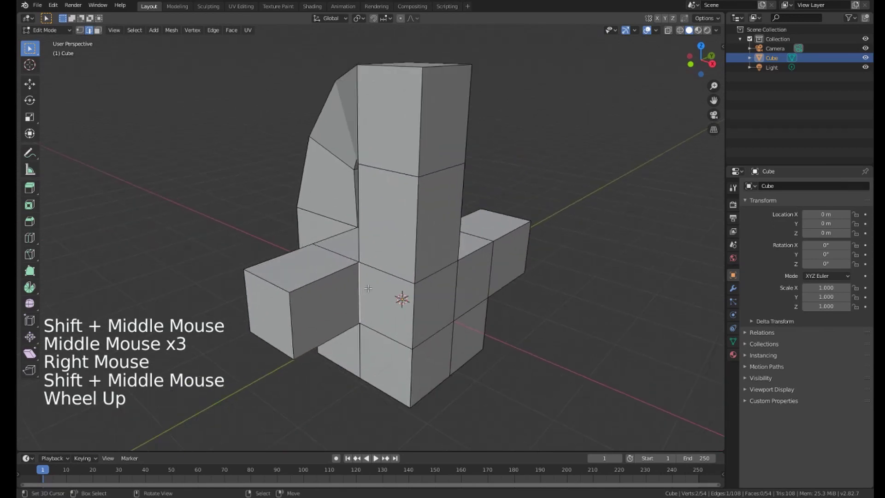
key(x)
Fill triangular faces between the adjoining top edges and between the adjoining bottom edges of the arm and column opening
right_click(334, 280)
shift+right_click(393, 263)
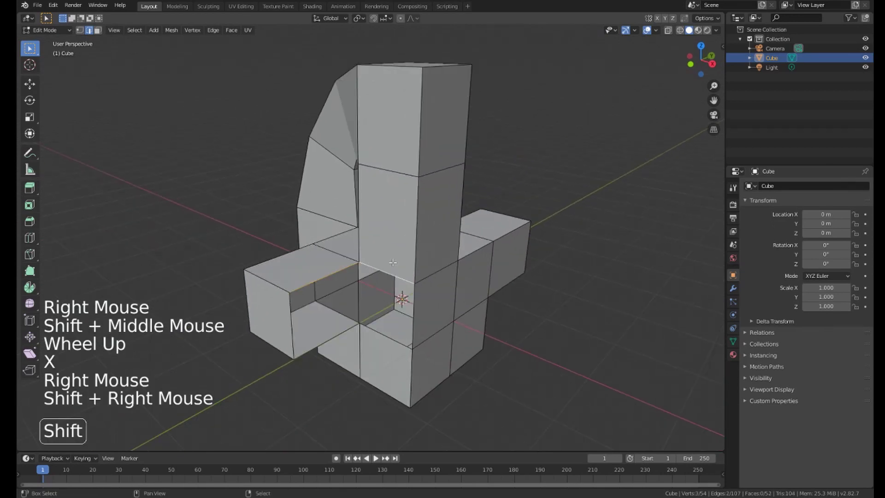
key(f)
middle_drag(393, 272, 388, 262)
right_click(325, 340)
shift+right_click(376, 334)
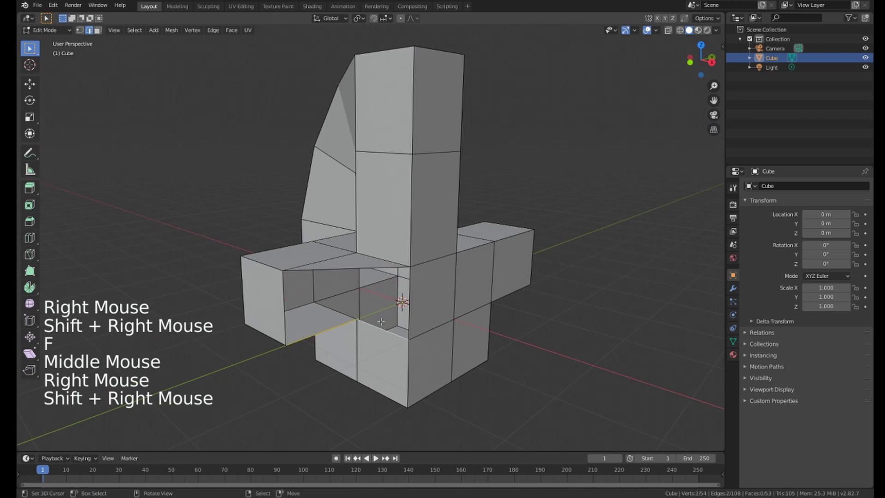
key(f)
Fill the slanted side opening between the arm's outer corner edge and the column's corner edge, and clear the selection
middle_drag(373, 336, 355, 346)
right_click(349, 351)
shift+right_click(337, 294)
key(f)
middle_drag(308, 312, 360, 290)
key(a)
key(a)
right_click(323, 295)
In face select mode, examine the triangular top face from several angles and compare it with the adjacent four-sided slanted face
shift+middle_drag(359, 290, 380, 183)
scroll(388, 288, up, 2)
key(3)
right_click(388, 288)
scroll(323, 220, up, 2)
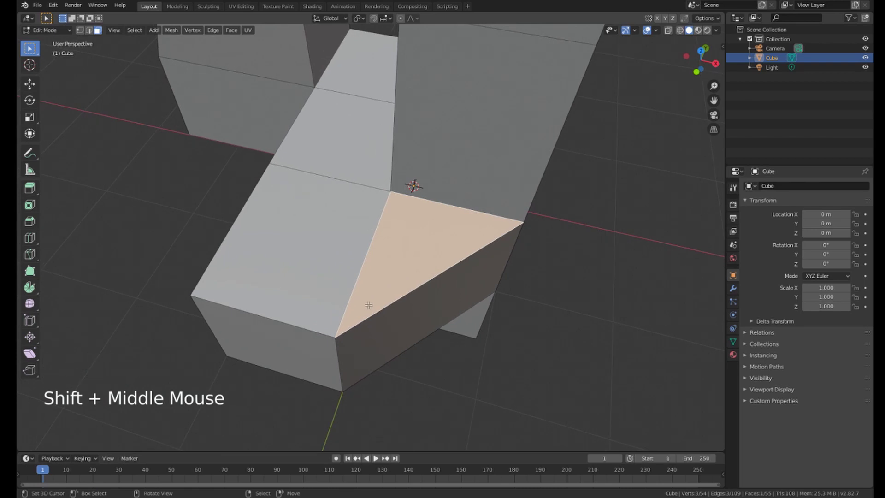
middle_drag(369, 301, 283, 248)
middle_drag(332, 211, 228, 305)
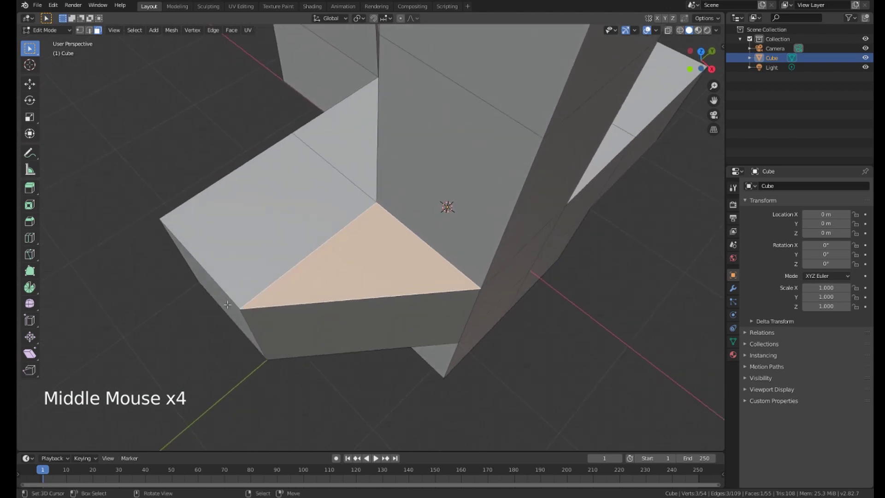
middle_drag(390, 277, 376, 209)
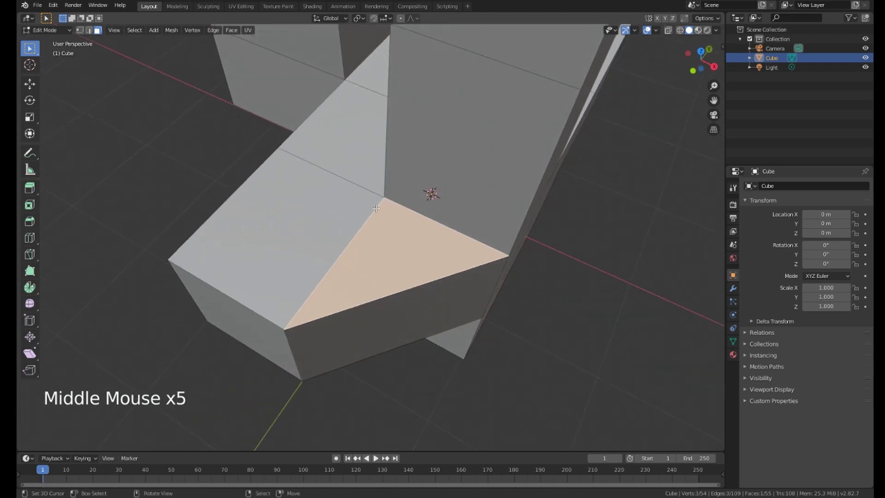
middle_drag(253, 298, 395, 222)
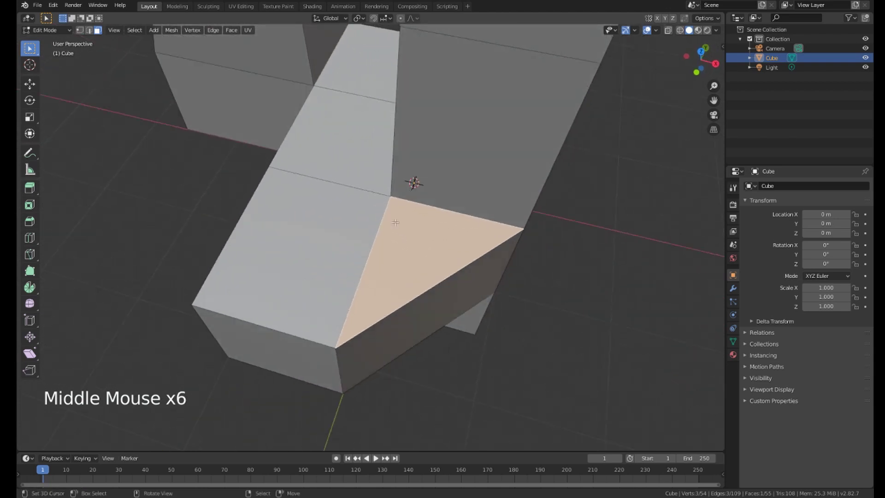
middle_drag(356, 314, 373, 261)
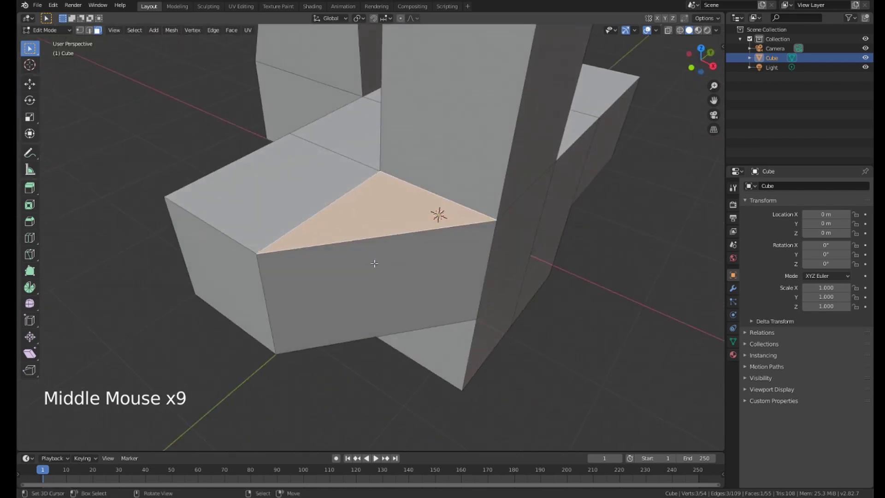
right_click(357, 270)
right_click(379, 189)
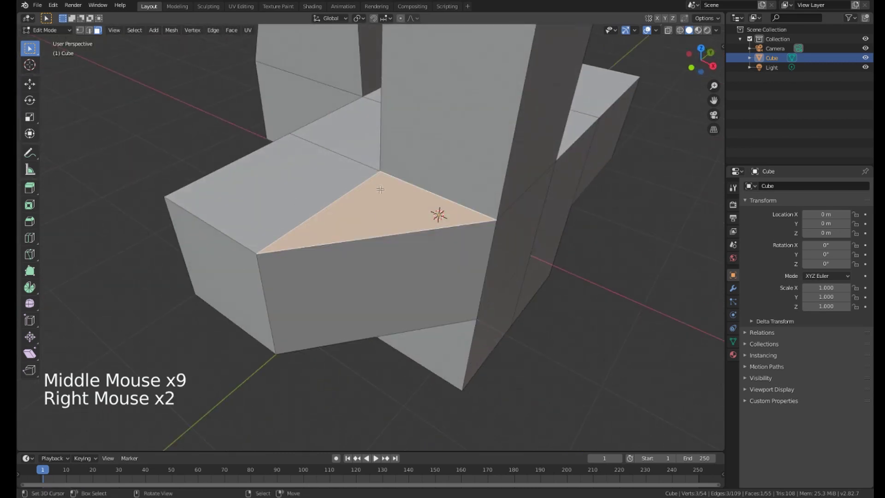
Examine the triangular face and the surrounding four-sided faces from above and from the model's other sides
middle_drag(364, 213, 310, 238)
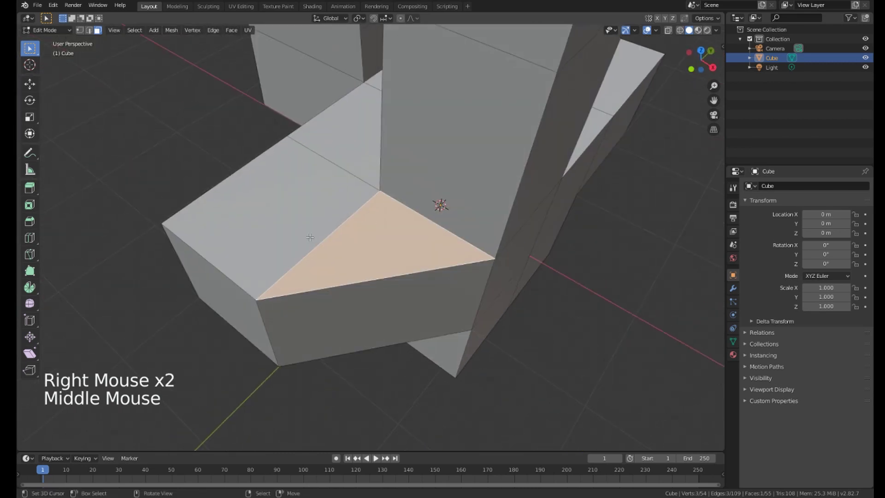
middle_drag(424, 194, 389, 249)
scroll(401, 220, down, 2)
middle_drag(385, 190, 389, 202)
right_click(369, 238)
middle_drag(368, 239, 375, 233)
shift+middle_drag(376, 232, 328, 252)
scroll(382, 238, down, 1)
Try moving the end face of the positive Y arm downward and rotating it freely twice
middle_drag(327, 252, 382, 272)
right_click(395, 280)
key(g)
click(351, 300)
middle_drag(350, 300, 425, 346)
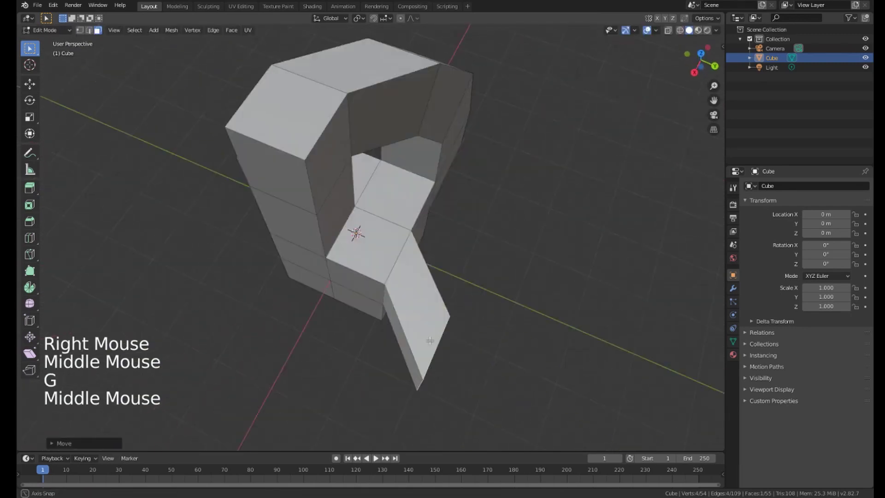
key(r)
click(478, 379)
middle_drag(478, 379, 383, 262)
key(r)
click(468, 332)
Undo the move and both rotations of the positive Y arm's end face
key(ctrl+z)
key(ctrl+z)
key(ctrl+z)
Knife-cut a closed line around the middle of the positive Y arm across all four sides, and clear the selection
scroll(345, 282, up, 2)
middle_drag(383, 262, 380, 261)
middle_drag(381, 260, 381, 255)
key(k)
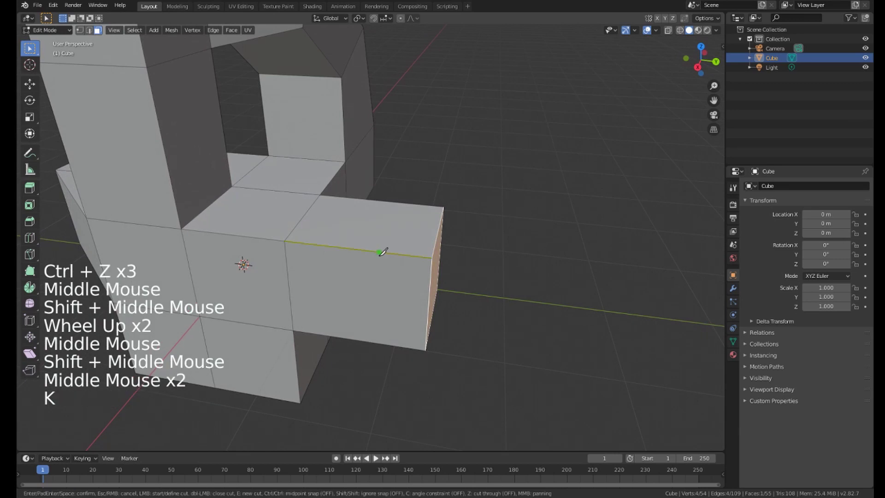
middle_drag(369, 201, 385, 241)
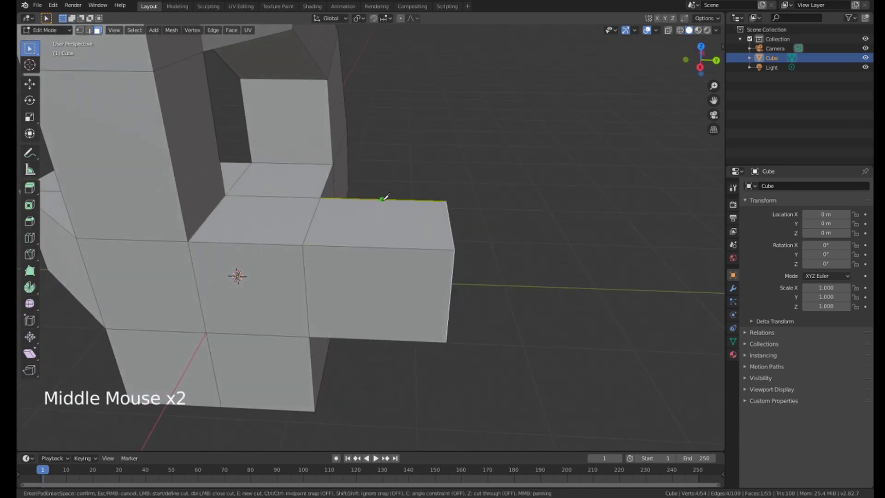
middle_drag(382, 314, 371, 186)
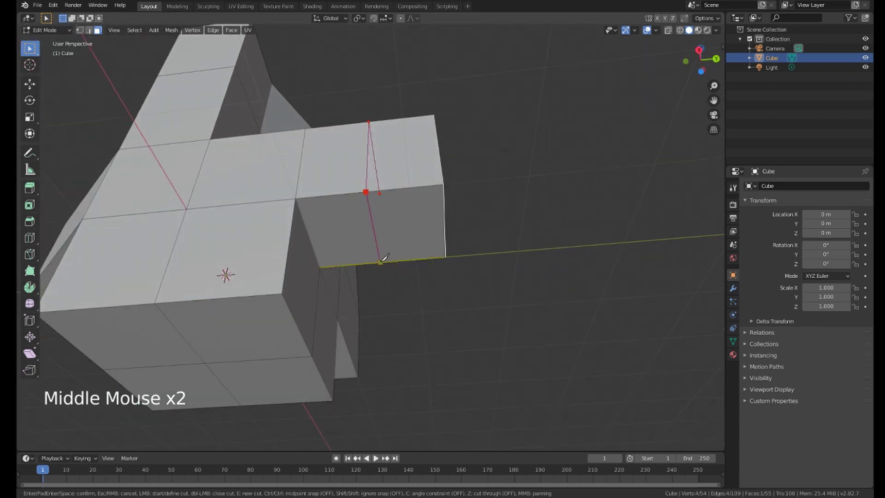
middle_drag(385, 259, 348, 239)
shift+middle_drag(348, 239, 361, 211)
key(a)
key(a)
key(a)
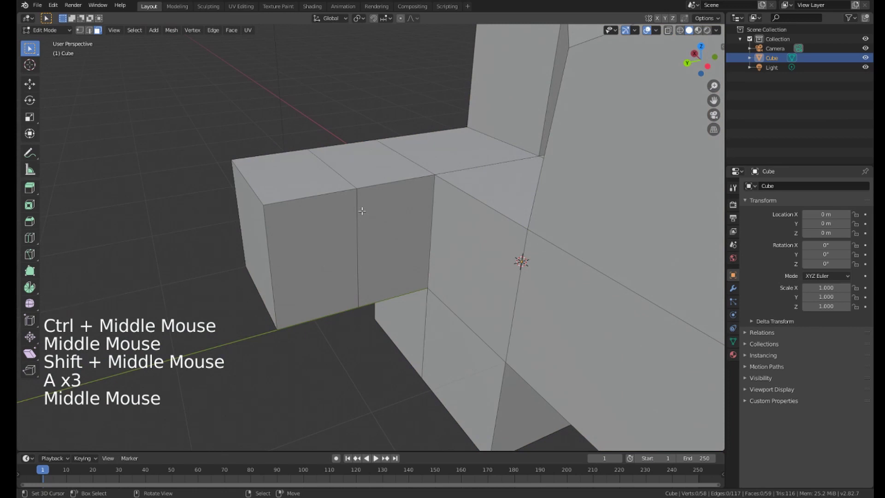
Knife-cut a closed outline around the inner corner where the arm meets the body, crossing the top and both side faces
key(k)
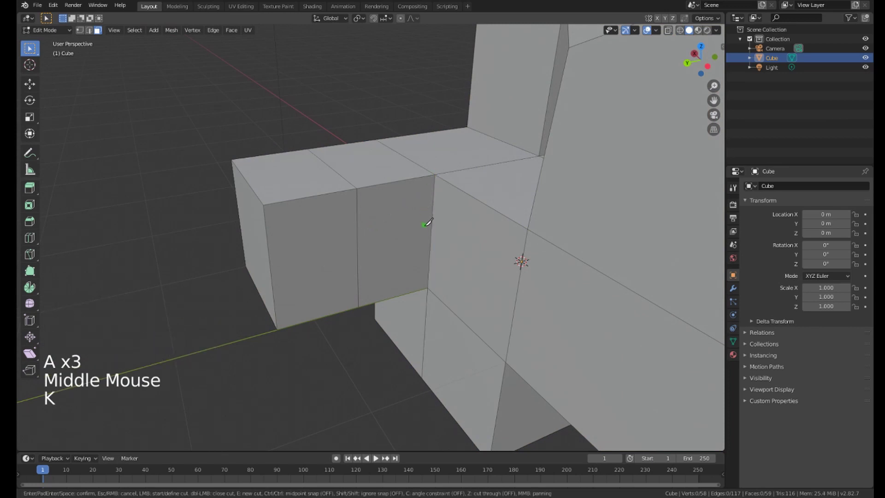
middle_drag(428, 223, 446, 198)
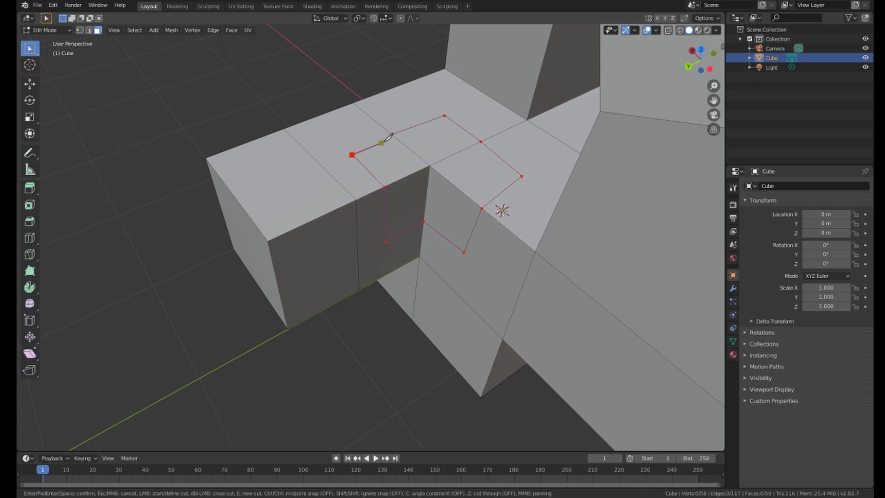
middle_click(384, 174)
key(Return)
Knife-cut connecting edges from the outline's three corners on the top surface to the nearest outer corners of the surrounding faces
middle_drag(387, 168, 367, 134)
key(k)
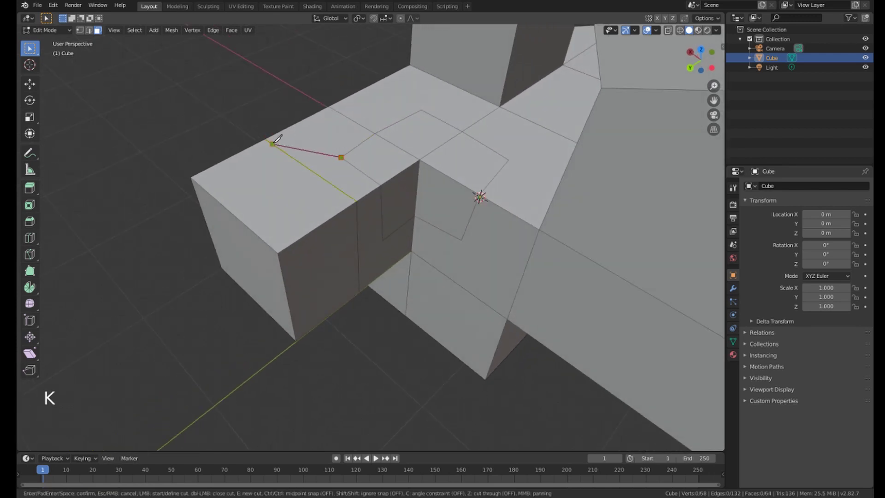
middle_drag(445, 133, 431, 144)
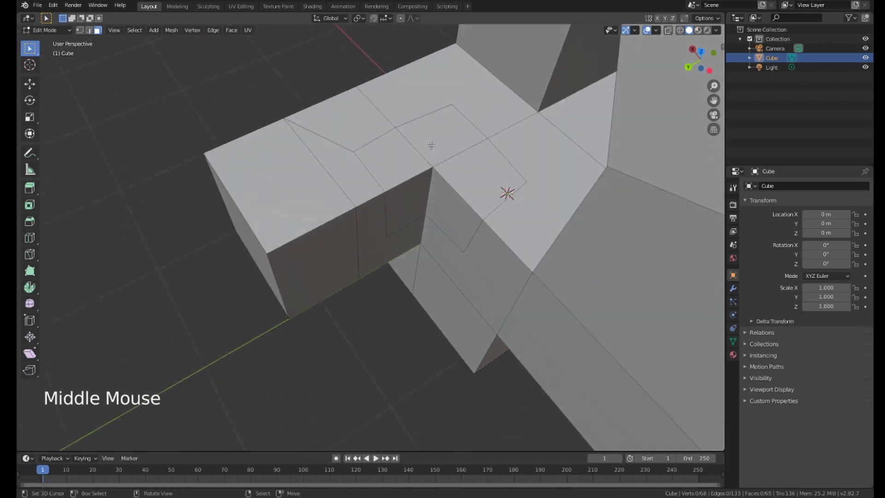
key(k)
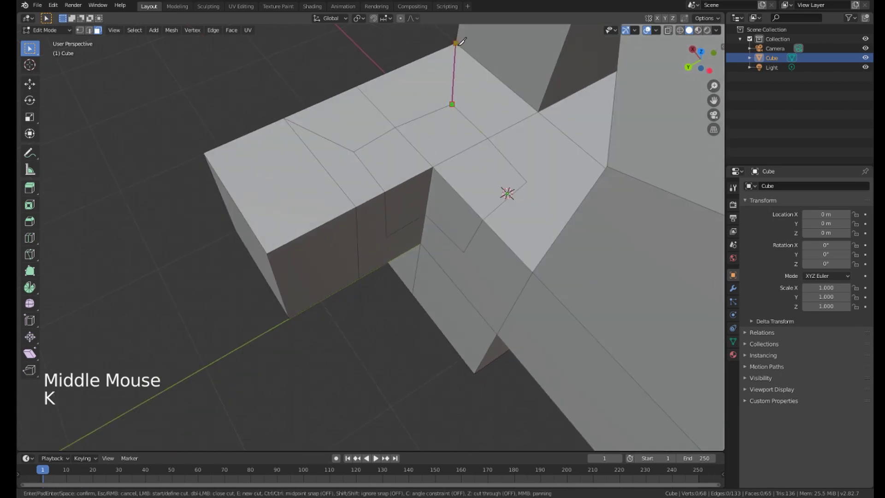
middle_drag(439, 117, 442, 122)
key(k)
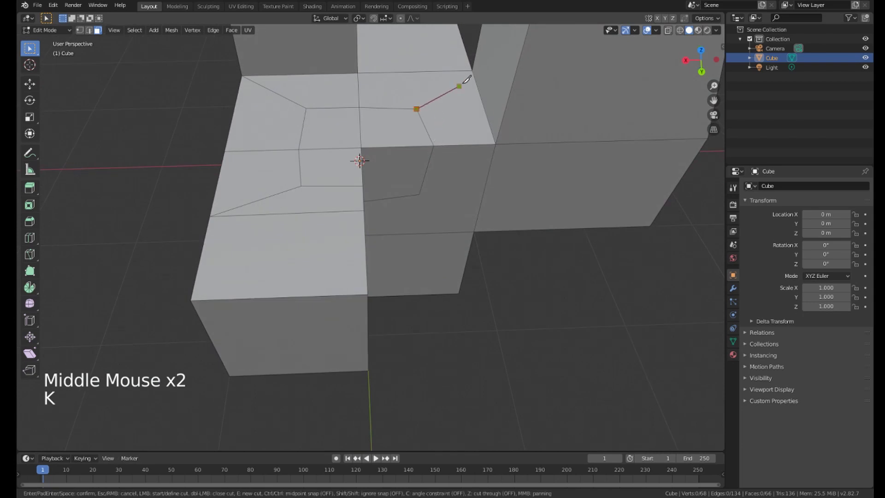
key(Return)
middle_drag(475, 68, 419, 139)
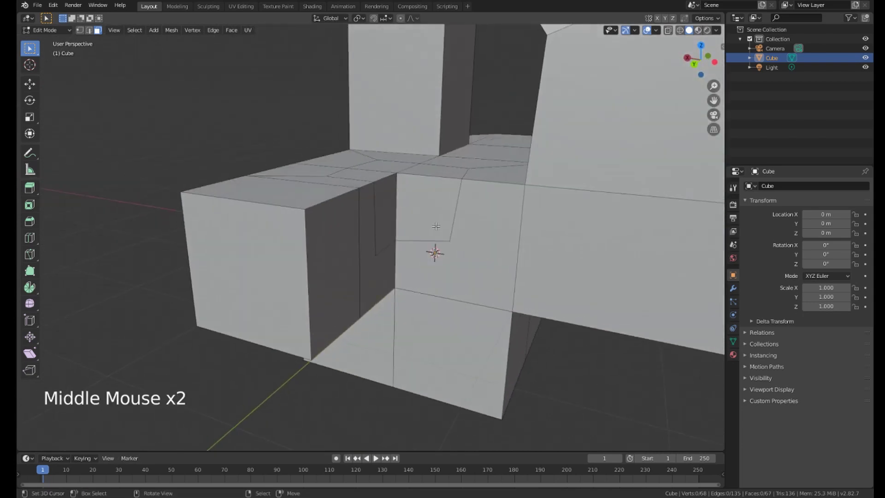
Knife-cut connecting edges from the outline's two side corners to the lower corners of the body and arm side faces
key(k)
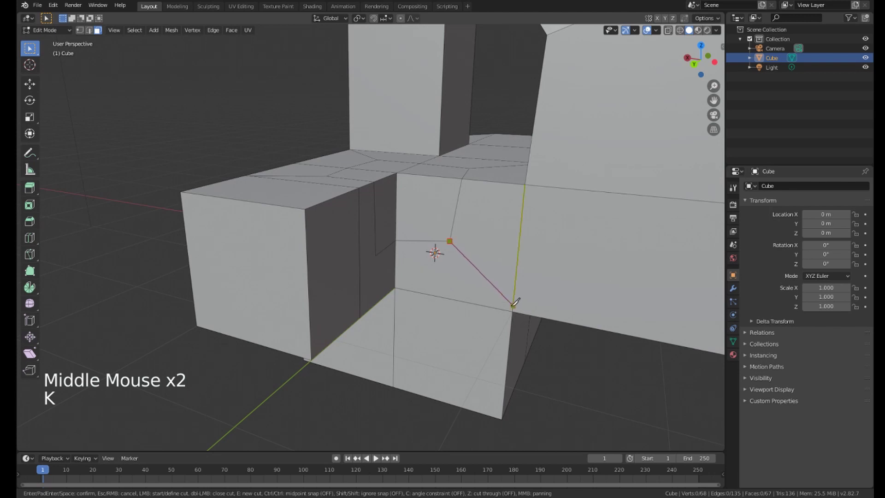
middle_drag(507, 303, 434, 270)
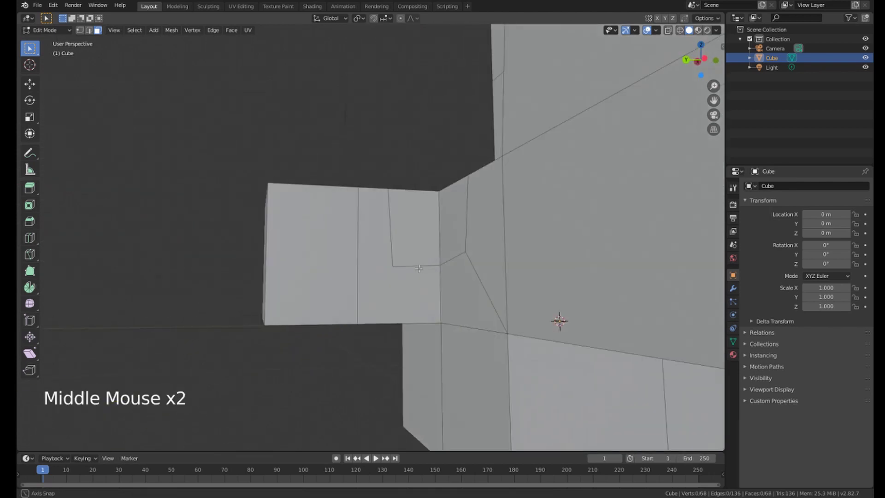
key(k)
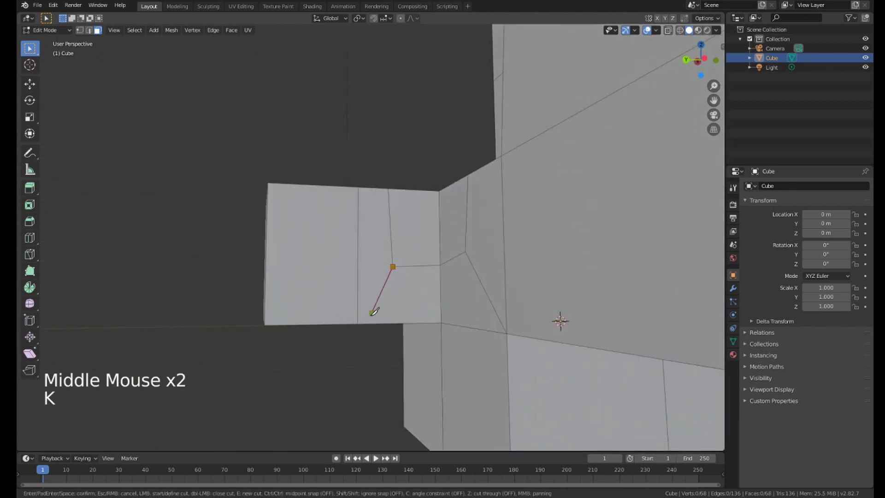
key(Return)
middle_drag(363, 318, 461, 176)
Inset the two adjoining side faces at the lower end of the curved arch together by about 0.4
middle_drag(386, 168, 350, 222)
scroll(392, 209, down, 2)
right_click(393, 208)
shift+right_click(373, 277)
middle_drag(373, 276, 563, 193)
key(i)
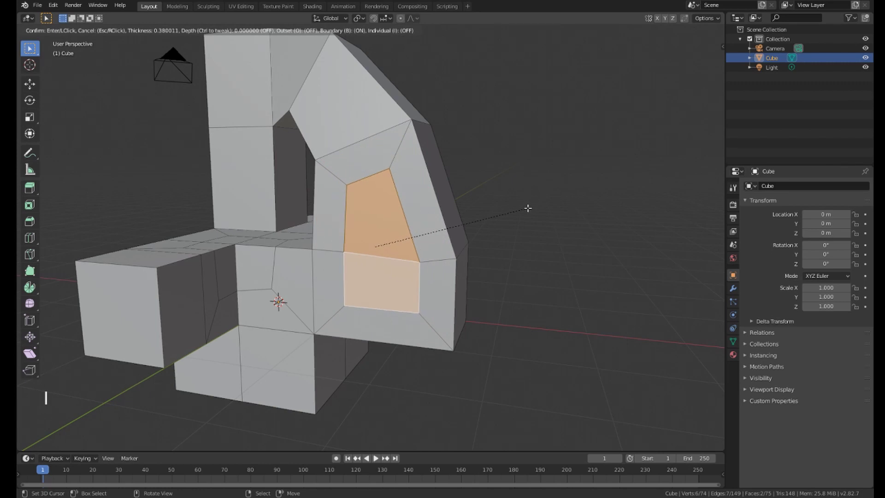
click(525, 201)
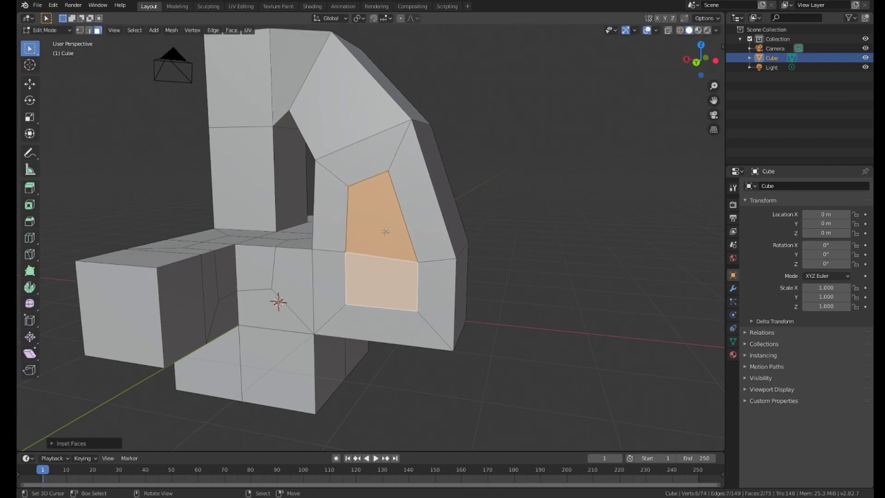
Extrude the two inset faces inward to form a shallow recess in the arch's side
mouse_move(386, 232)
middle_down()
mouse_move(401, 175)
mouse_move(388, 248)
mouse_move(386, 232)
middle_up()
key(e)
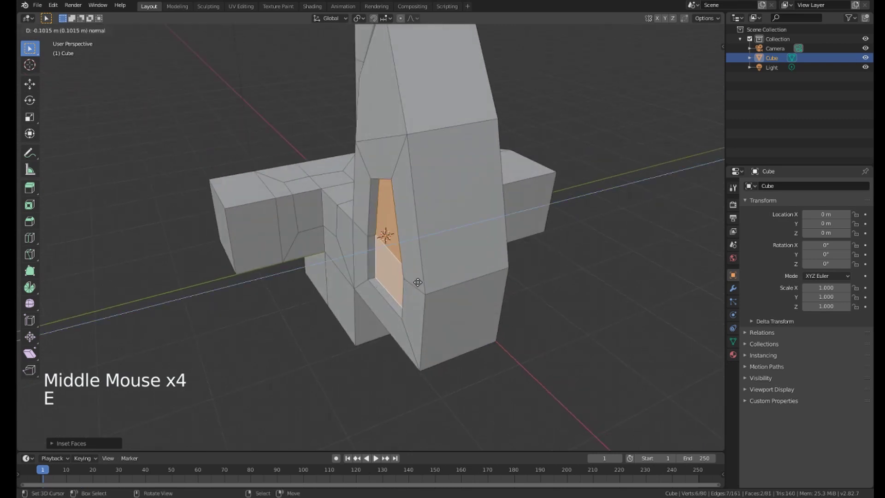
click(429, 276)
Inset the recess floor faces again and extrude them outward to form a raised block inside the recess
middle_drag(428, 276, 553, 267)
scroll(492, 251, up, 1)
key(i)
click(532, 270)
key(e)
click(487, 296)
Add three evenly spaced loop cuts around the column section just above the base
scroll(457, 236, down, 2)
scroll(298, 235, down, 2)
scroll(298, 235, down, 1)
shift+scroll(378, 268, up, 1)
shift+middle_drag(378, 268, 396, 217)
scroll(438, 230, up, 1)
middle_drag(397, 216, 341, 202)
scroll(348, 228, up, 1)
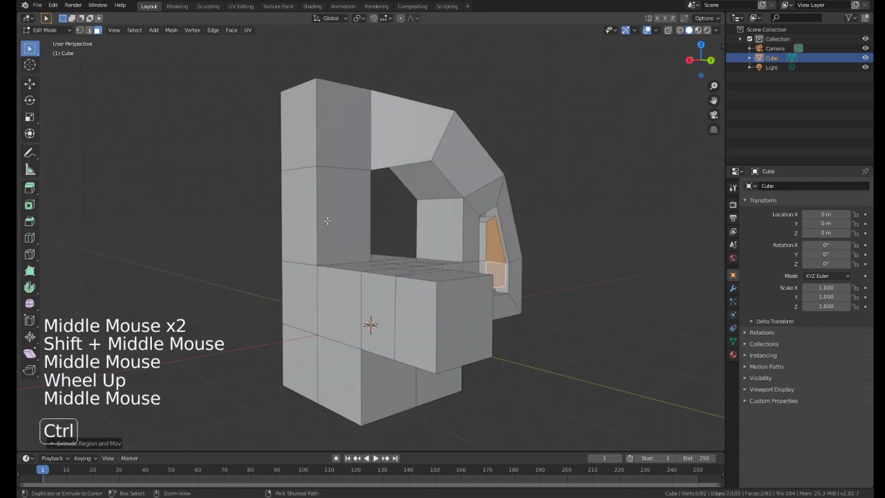
key(ctrl+r)
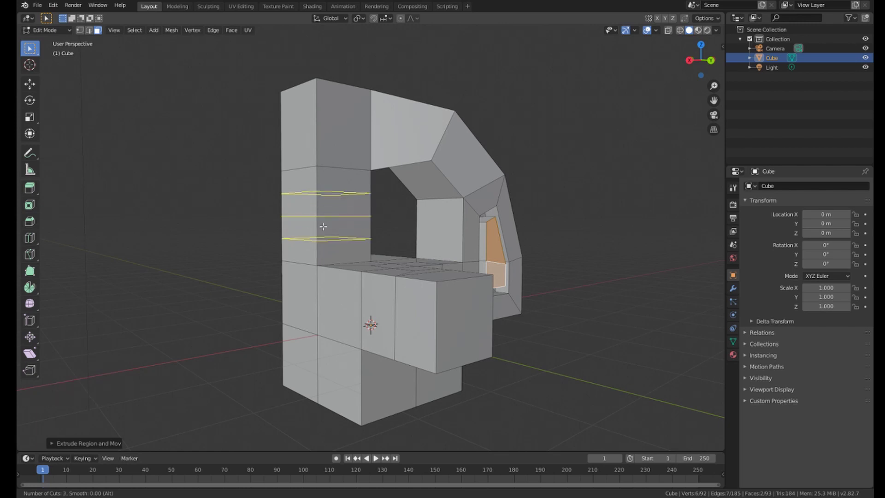
click(324, 226)
right_click(322, 227)
Select the middle of the three new column edge loops and scale it inward to narrow the column
middle_drag(323, 227, 328, 240)
right_click(334, 215)
alt+shift+right_click(334, 214)
alt+shift+right_click(334, 214)
alt+shift+right_click(334, 215)
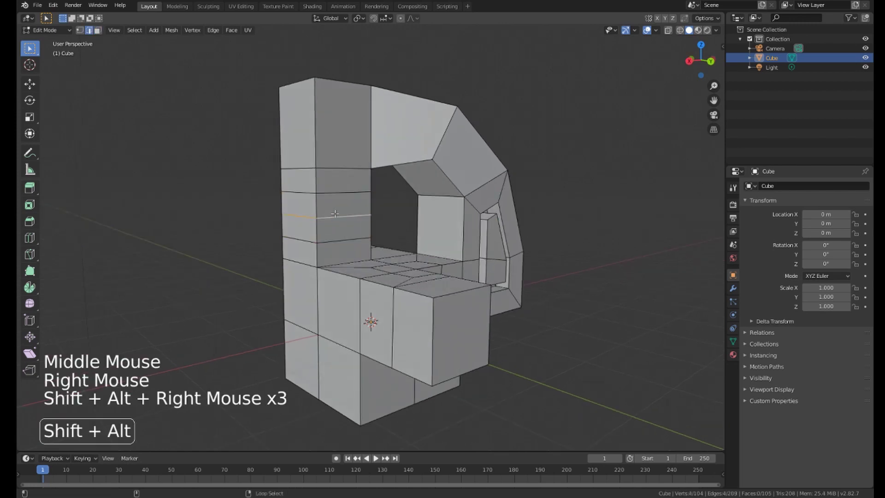
middle_drag(488, 240, 468, 221)
key(s)
Scale the lower and then the upper new column edge loop slightly inward to taper toward the narrowed middle
right_click(452, 253)
alt+shift+right_click(454, 252)
alt+shift+right_click(454, 252)
alt+shift+right_click(454, 251)
key(s)
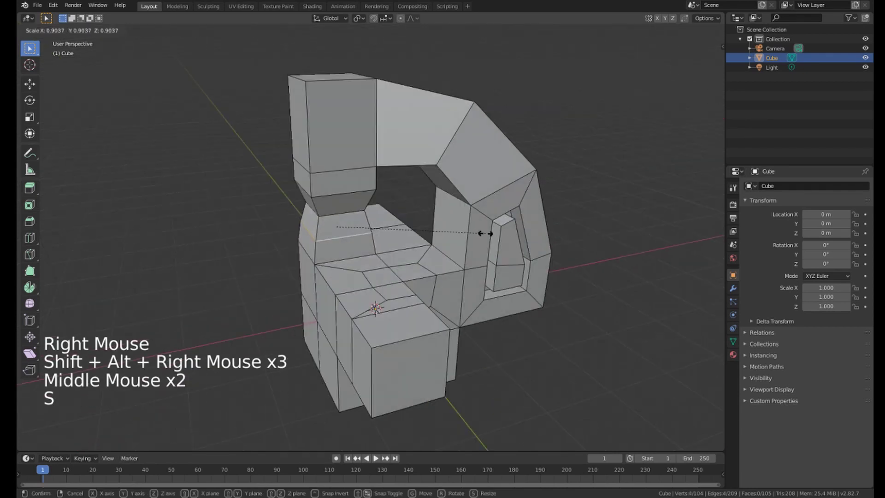
right_click(467, 233)
alt+shift+right_click(467, 221)
alt+shift+right_click(467, 221)
alt+shift+right_click(468, 221)
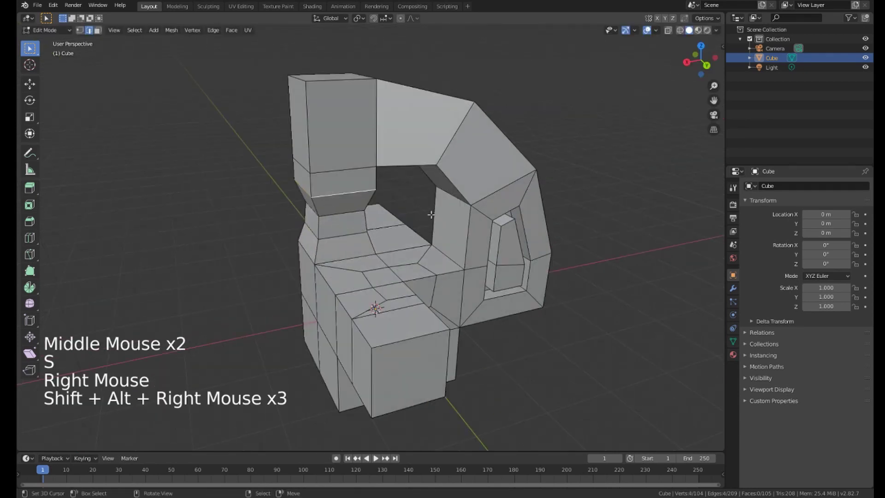
key(s)
click(461, 218)
middle_drag(461, 218, 344, 240)
shift+middle_drag(392, 221, 370, 236)
mouse_move(415, 222)
middle_down()
mouse_move(384, 235)
mouse_move(411, 234)
middle_up()
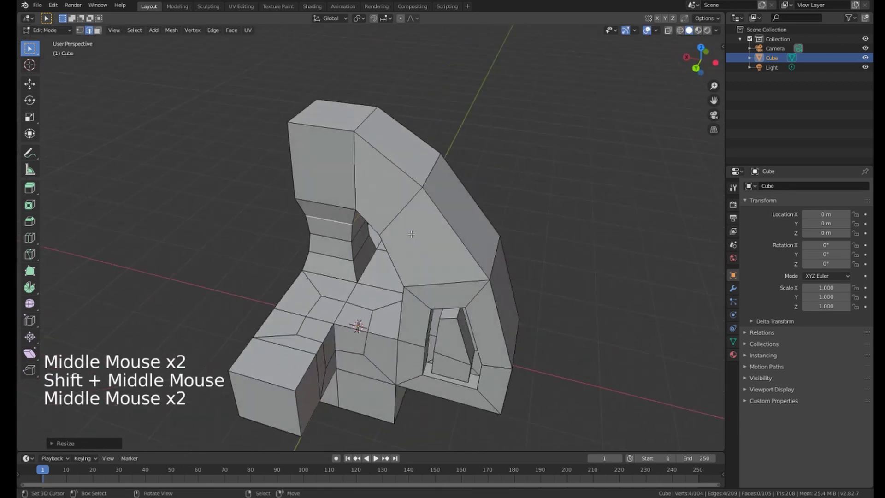
right_click(408, 170)
key(e)
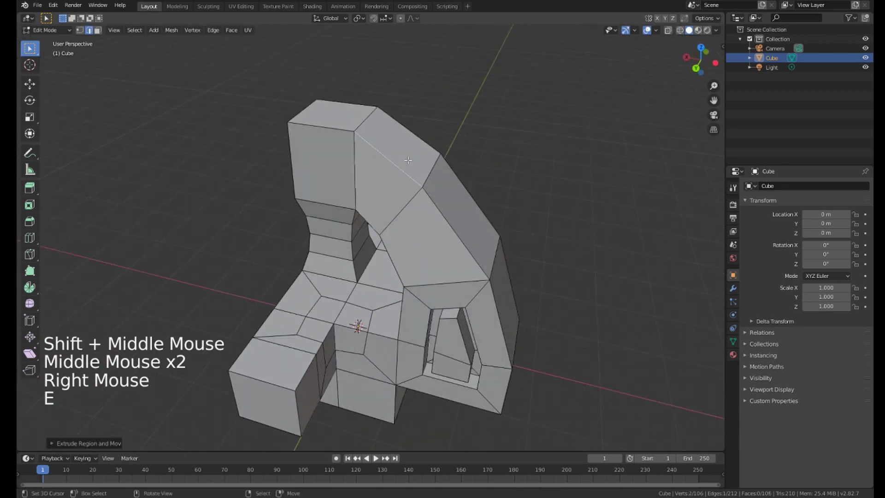
right_click(415, 151)
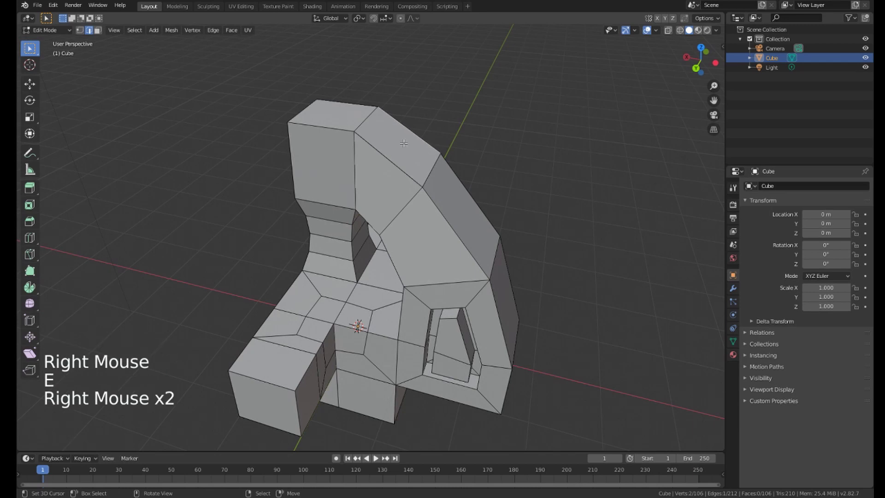
In face select mode, extrude the arch's uppermost slanted outer face outward into a block
key(3)
right_click(404, 144)
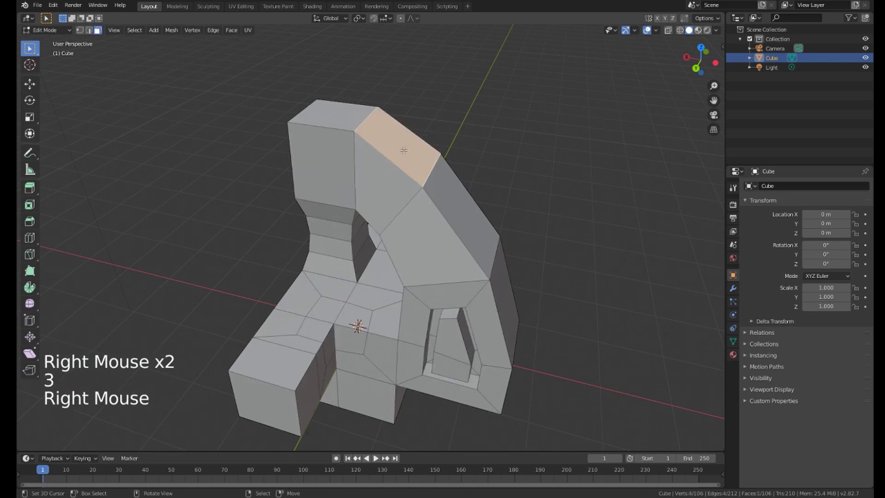
middle_drag(404, 143, 461, 186)
key(e)
click(456, 131)
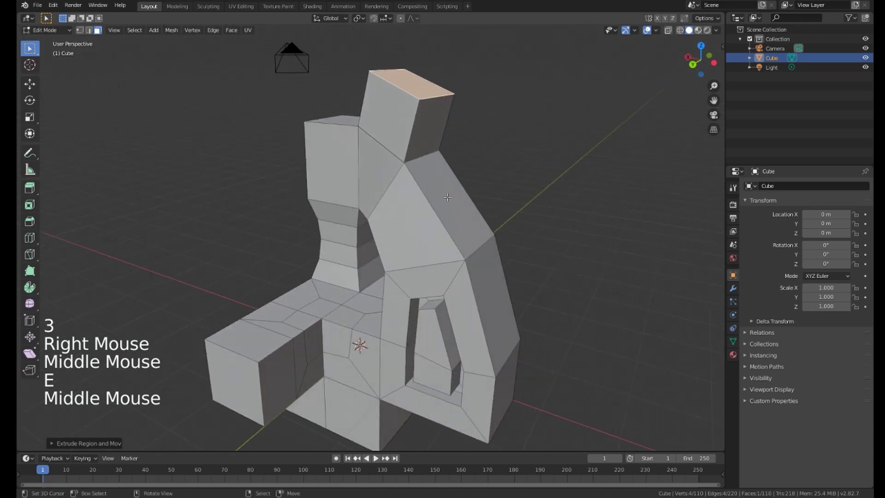
Extrude the next two outer faces down the arch into separate outward-facing blocks
right_click(461, 190)
key(e)
click(503, 170)
right_click(495, 280)
key(e)
click(537, 283)
Extend the lowest outer block with three successive extrusions to the cursor, forming a chain that bends outward and down
shift+middle_drag(537, 283, 502, 170)
scroll(484, 193, down, 2)
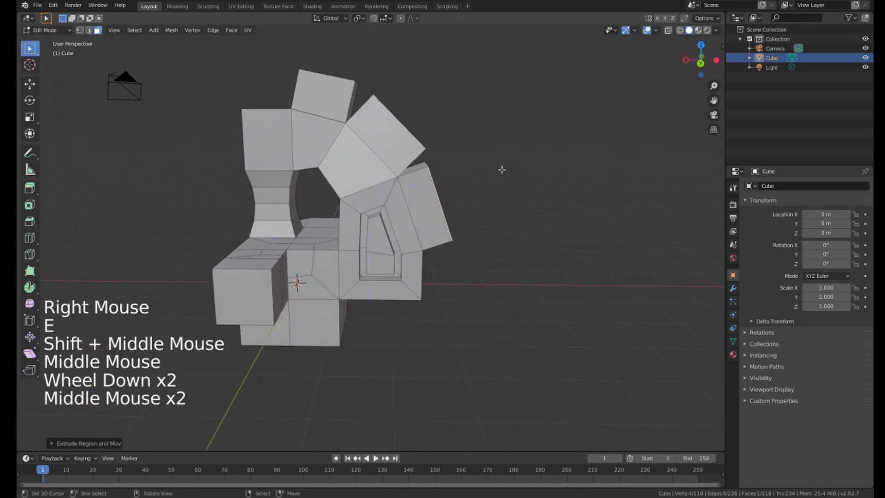
ctrl+click(549, 178)
ctrl+click(609, 185)
ctrl+click(673, 251)
Select the three adjoining outer faces at the top of the narrowed column and inset them together by about 0.46
middle_drag(673, 251, 296, 204)
right_click(295, 187)
shift+right_click(299, 159)
shift+right_click(281, 203)
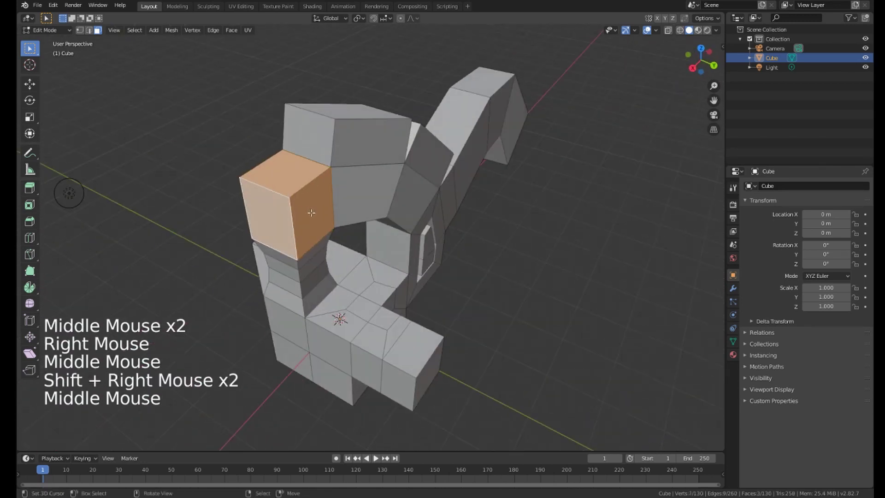
scroll(296, 203, up, 1)
key(i)
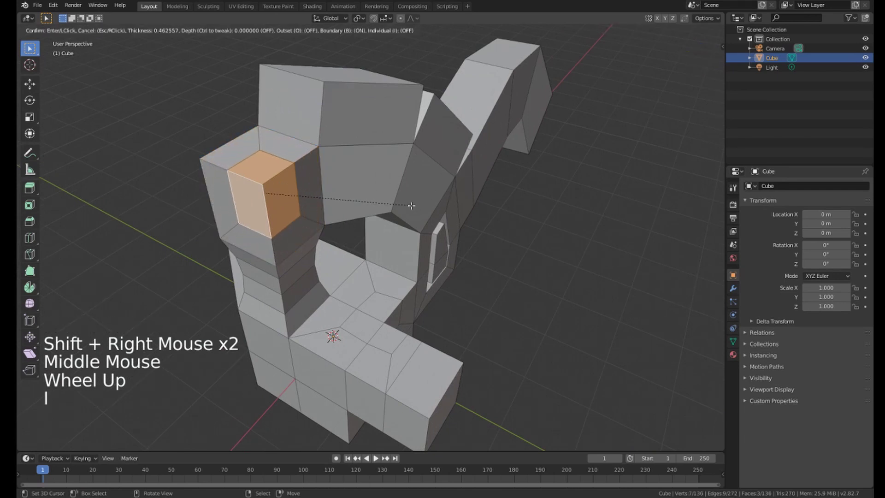
click(411, 205)
Extrude the column top's three inset corner faces outward together as one raised region
middle_drag(411, 205, 289, 332)
middle_drag(288, 285, 348, 286)
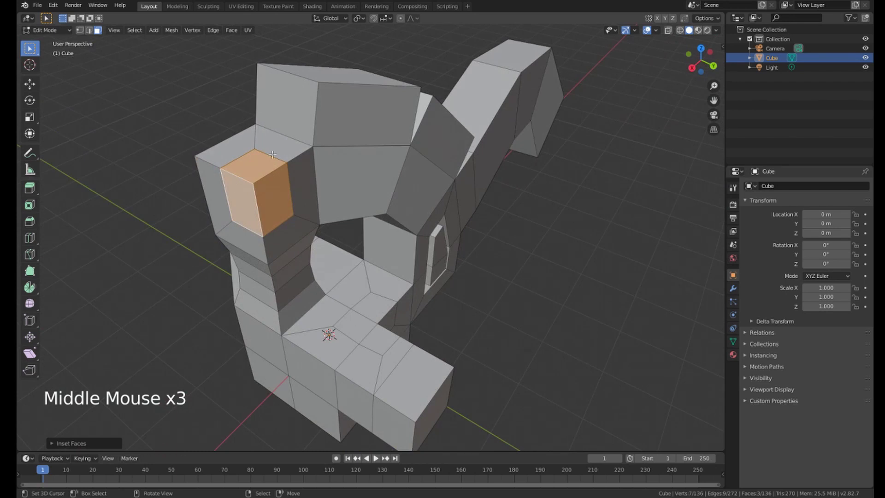
middle_drag(234, 198, 314, 203)
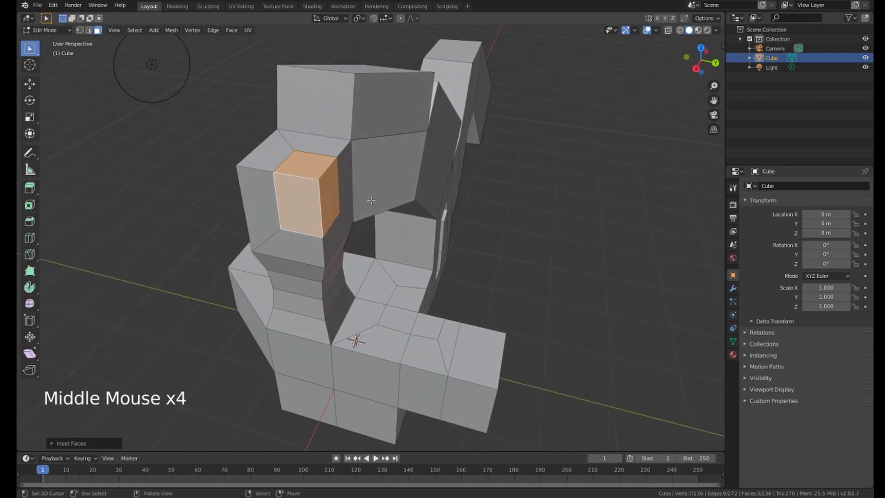
key(e)
click(460, 186)
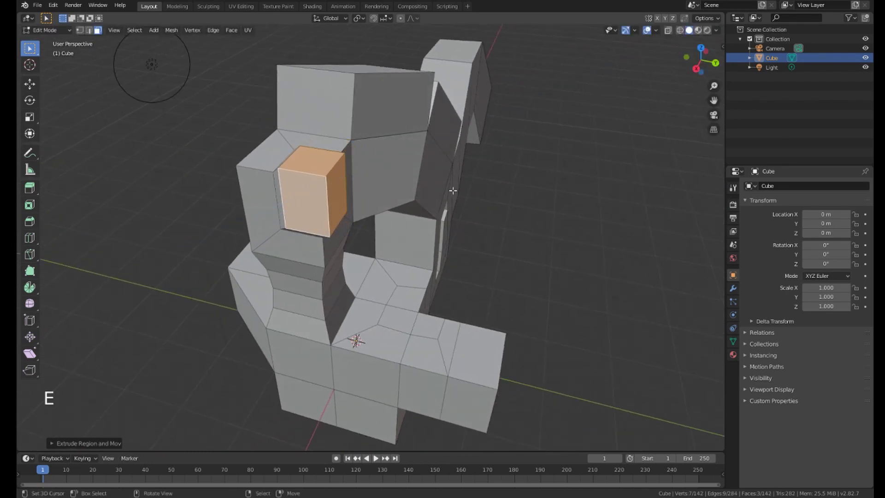
Scale the raised three-face block at the column's top up uniformly by about 1.33
middle_drag(460, 186, 508, 176)
key(s)
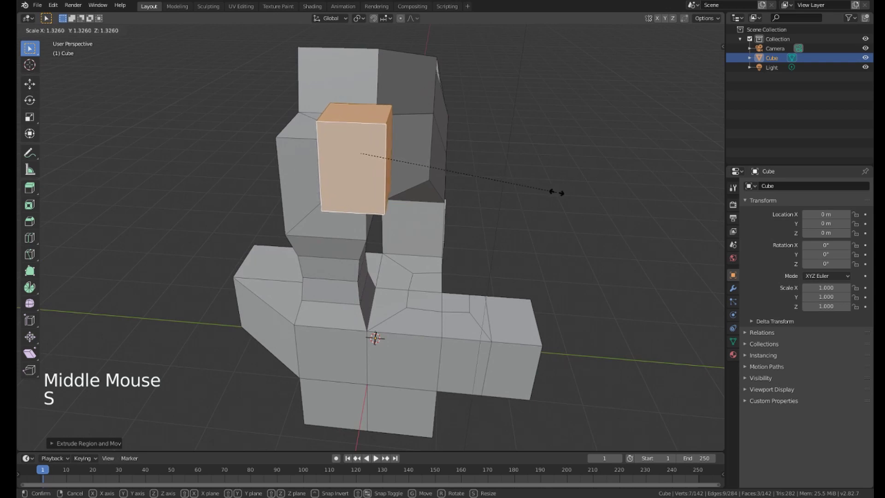
click(557, 192)
Reposition the enlarged block at the column's top with three successive free moves
middle_drag(472, 198, 385, 206)
key(g)
click(545, 194)
key(g)
click(490, 208)
key(g)
click(400, 183)
Delete the two faces that face each other across the gap between the column and the opposite arch block
scroll(355, 192, up, 1)
scroll(349, 231, up, 2)
middle_drag(349, 231, 413, 255)
right_click(312, 217)
shift+right_click(503, 253)
key(x)
click(433, 249)
Fill faces between matching edges of the two openings to form the lower and rear sides of a connecting bridge
key(2)
right_click(311, 220)
shift+right_click(485, 328)
key(f)
right_click(414, 255)
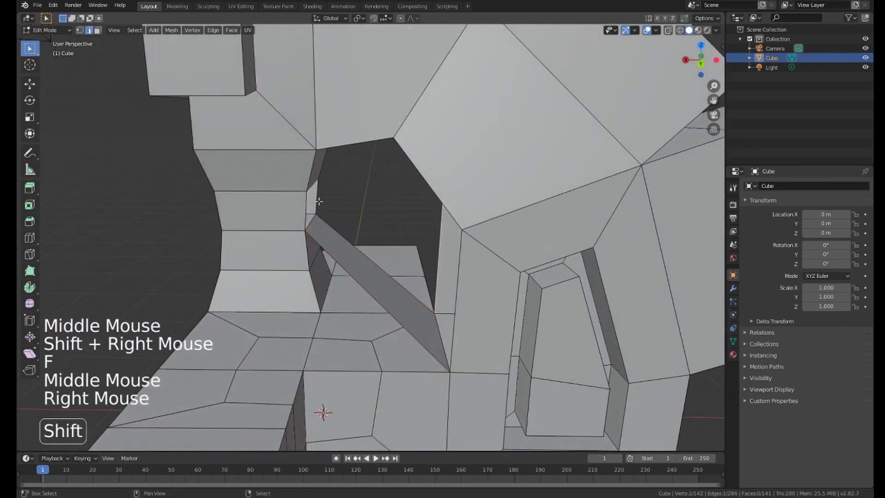
shift+right_click(316, 188)
key(f)
Close the bridge between column and arch by filling faces between the upper edge pair and the front edge pair
right_click(320, 208)
middle_drag(320, 207, 415, 166)
shift+right_click(502, 176)
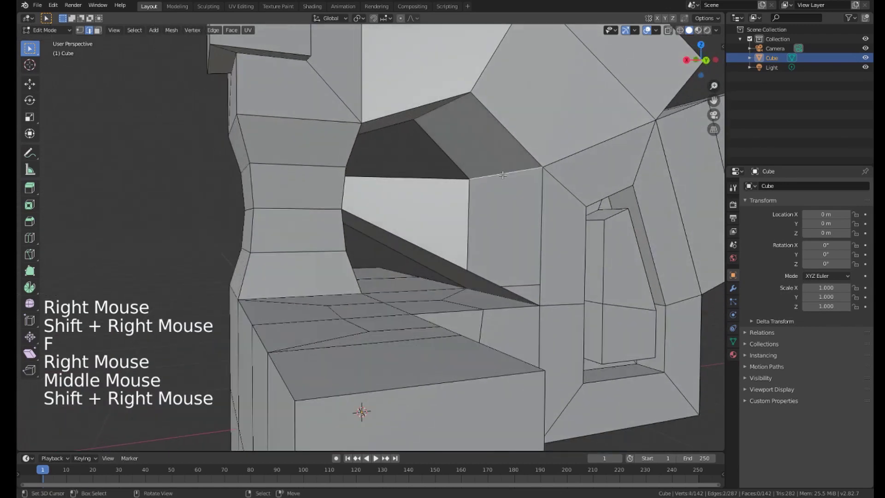
key(f)
middle_drag(502, 176, 440, 203)
right_click(311, 250)
shift+right_click(344, 194)
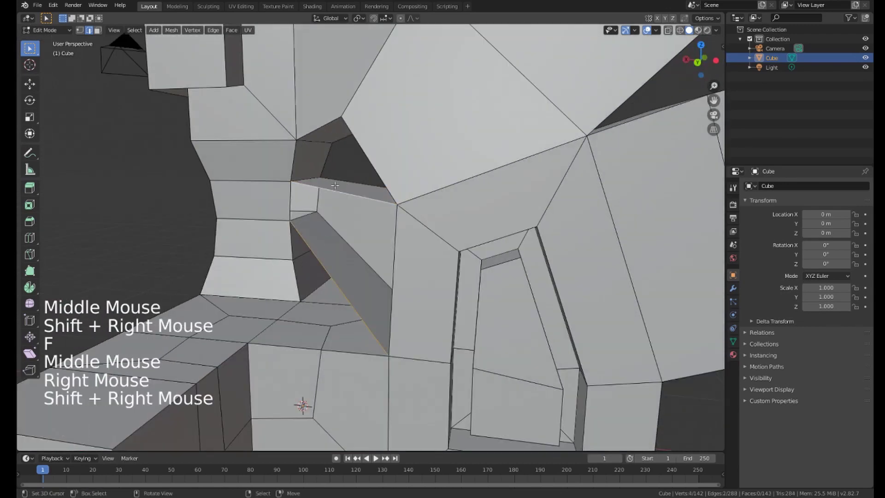
key(f)
middle_drag(344, 193, 341, 231)
mouse_move(341, 230)
middle_down()
mouse_move(331, 241)
mouse_move(342, 244)
middle_up()
scroll(331, 241, down, 2)
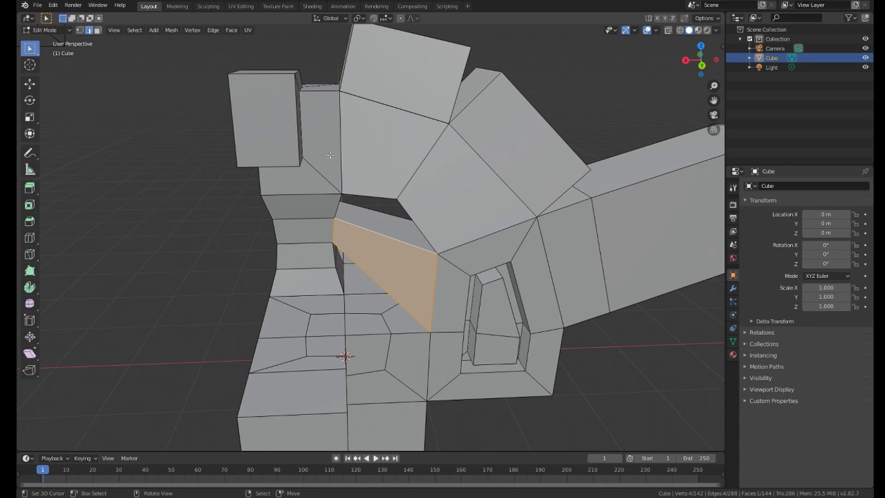
Extrude the outer side edge of the base's upper surface outward into a single thin flat face
middle_drag(330, 155, 324, 293)
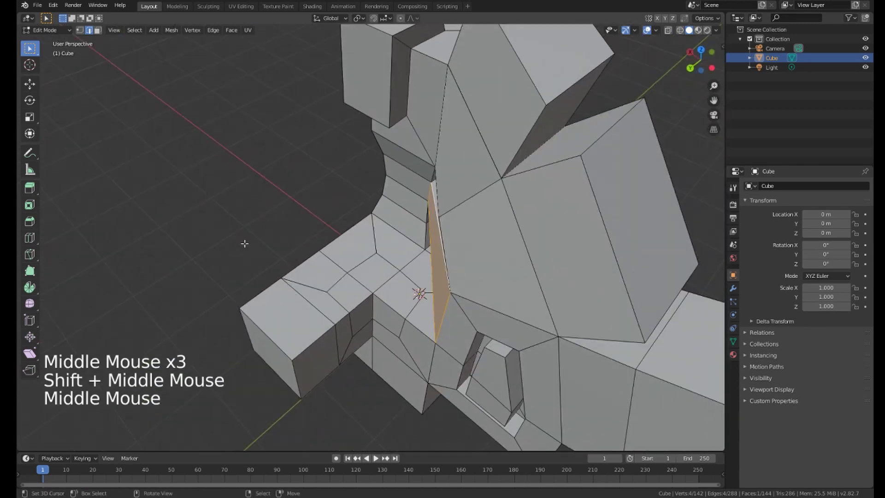
middle_drag(244, 243, 389, 272)
scroll(277, 240, down, 2)
right_click(303, 271)
scroll(303, 271, up, 3)
key(e)
Select the outer edge of the newly extruded flat face and move it to a new position
middle_drag(333, 230, 296, 258)
key(g)
right_click(328, 257)
right_click(343, 225)
scroll(295, 258, up, 1)
right_click(270, 234)
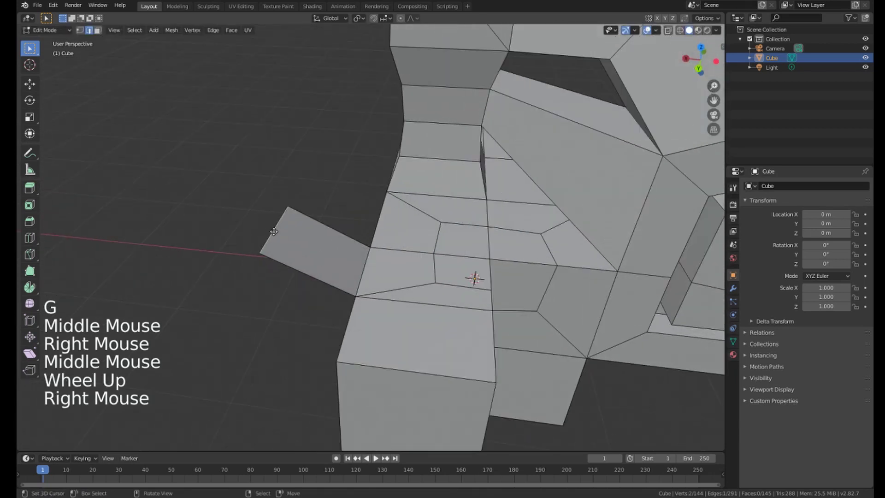
key(g)
click(285, 226)
Move the flat face's outer edge from several view angles until the face lies level with the base's upper surface
scroll(365, 279, up, 1)
middle_drag(365, 278, 429, 203)
key(g)
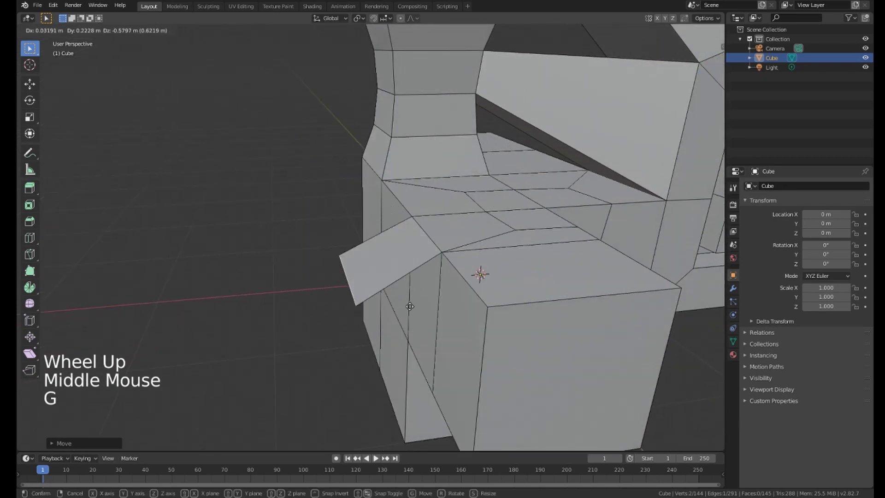
right_click(339, 260)
middle_drag(340, 258, 368, 190)
key(g)
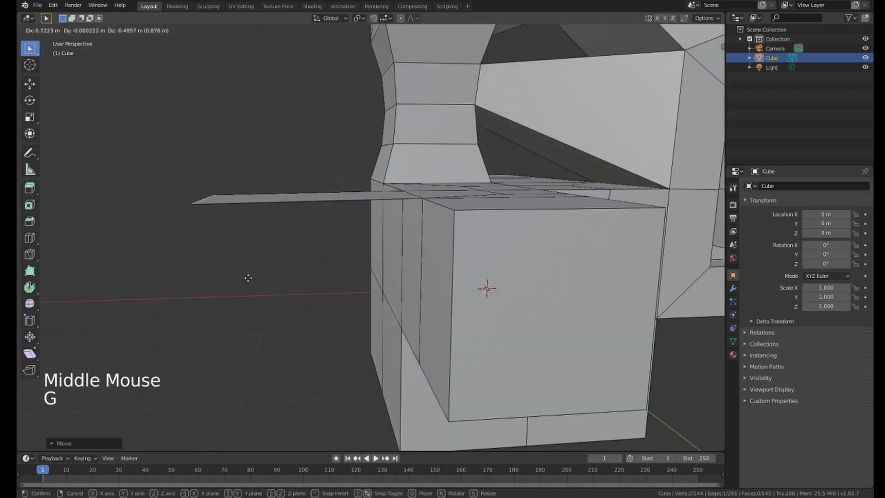
middle_drag(263, 214, 287, 224)
key(g)
click(296, 302)
key(g)
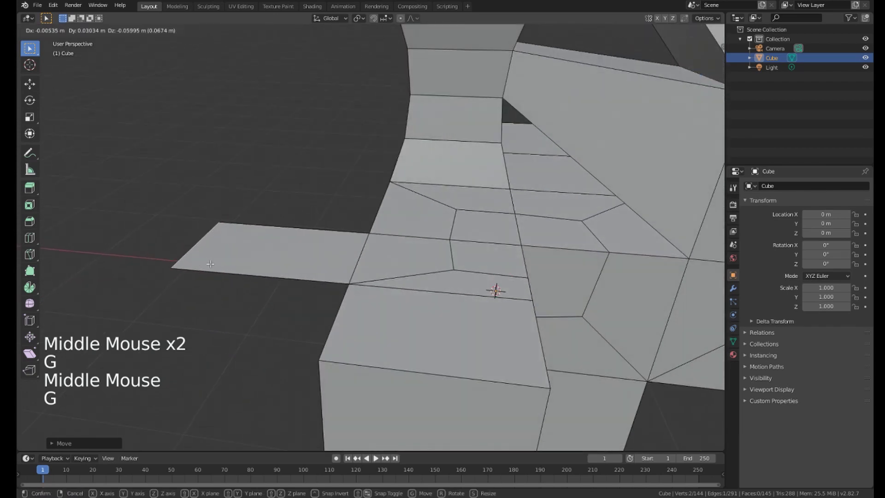
click(210, 264)
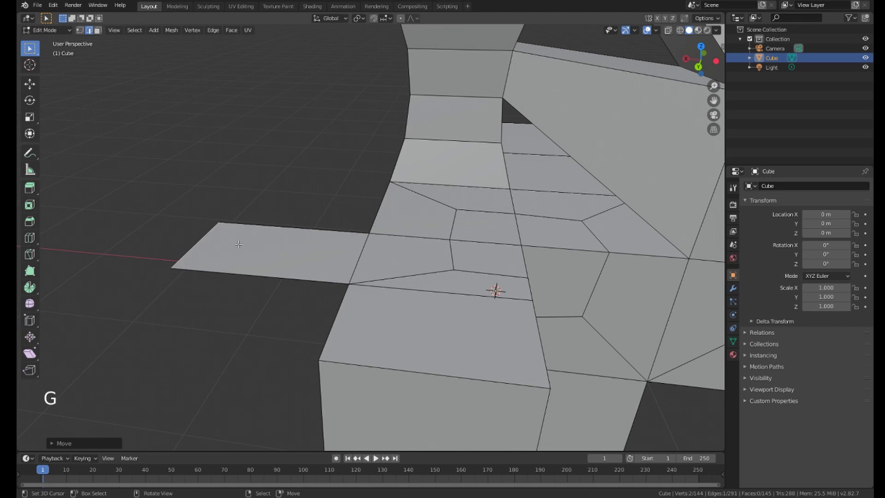
Fine-tune the flat face's outer edge with further small moves, keeping the face roughly level with the base's upper surface
middle_drag(282, 255, 271, 180)
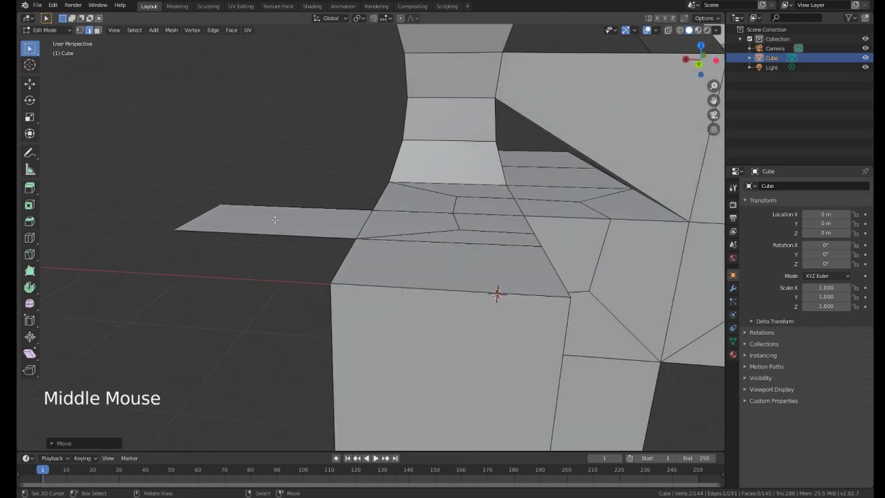
middle_drag(275, 220, 272, 194)
middle_drag(272, 194, 281, 300)
key(g)
key(g)
click(266, 278)
key(g)
click(289, 279)
scroll(263, 187, up, 1)
shift+middle_drag(281, 299, 308, 255)
key(g)
click(283, 286)
middle_drag(311, 172, 377, 150)
key(n)
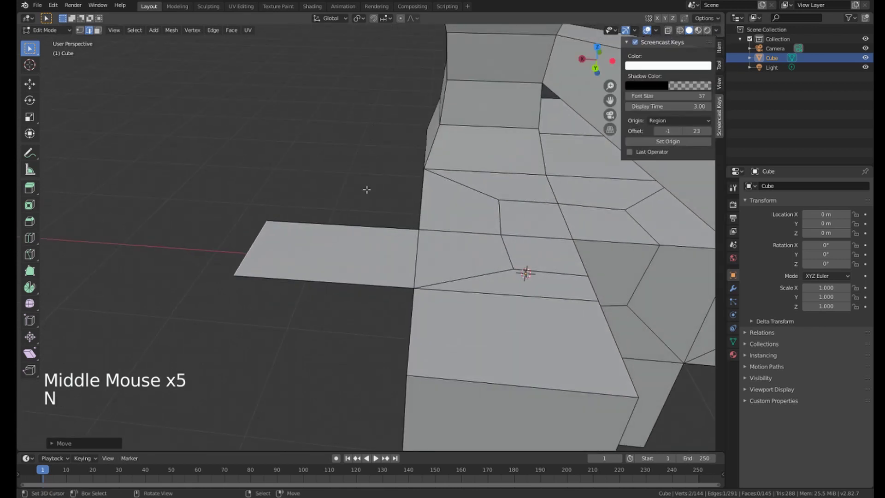
key(n)
middle_drag(349, 241, 295, 224)
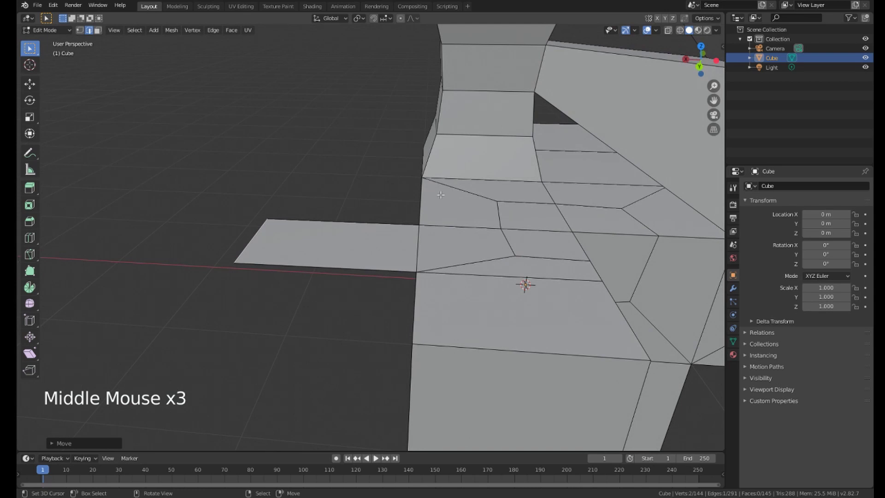
middle_drag(441, 195, 336, 237)
middle_drag(355, 200, 323, 263)
middle_drag(496, 185, 391, 210)
key(n)
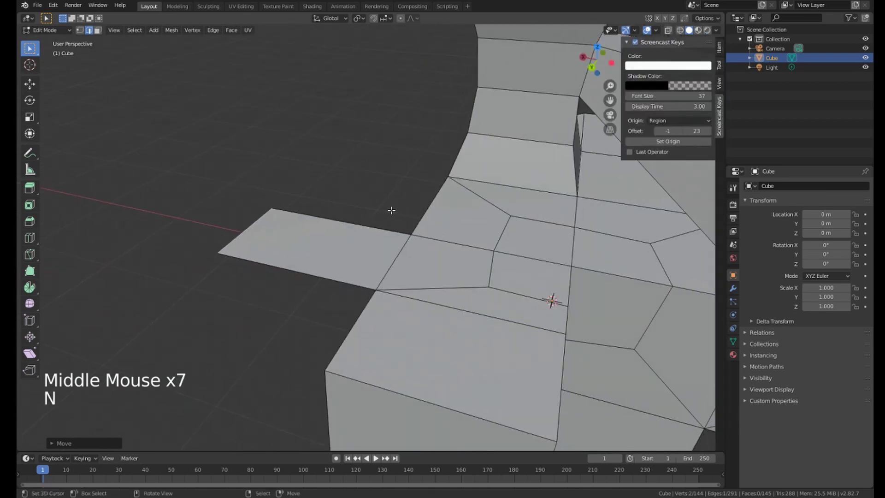
key(n)
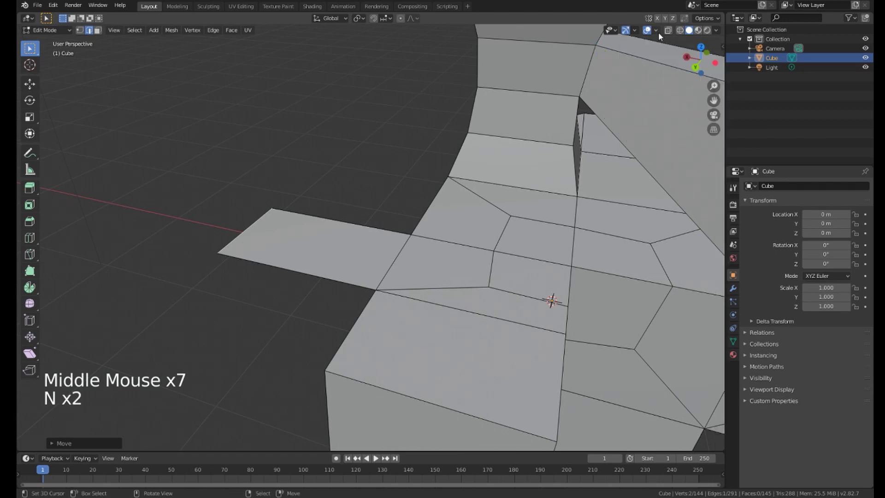
Turn on the normals overlay, trying vertex normals first and ending with only face normals displayed
click(657, 31)
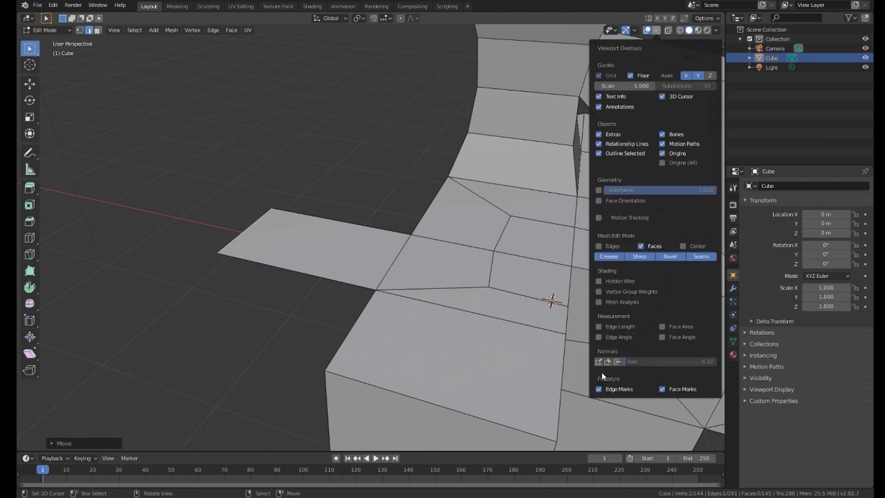
click(598, 361)
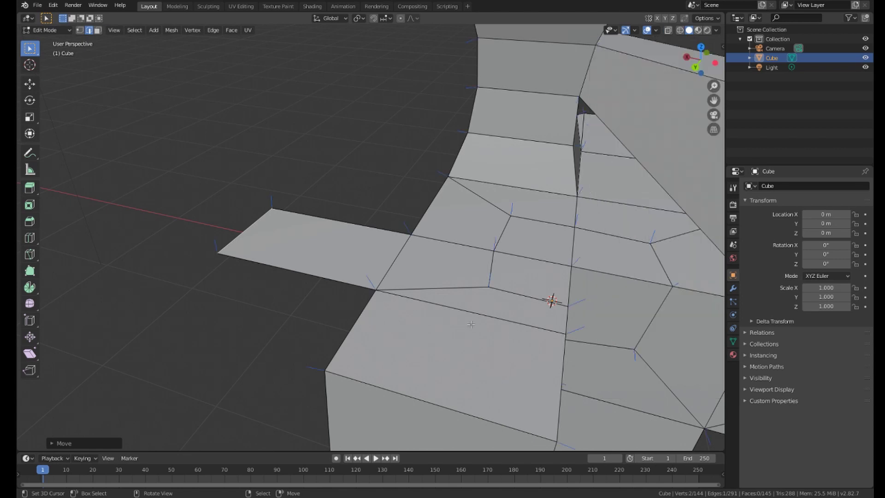
click(656, 31)
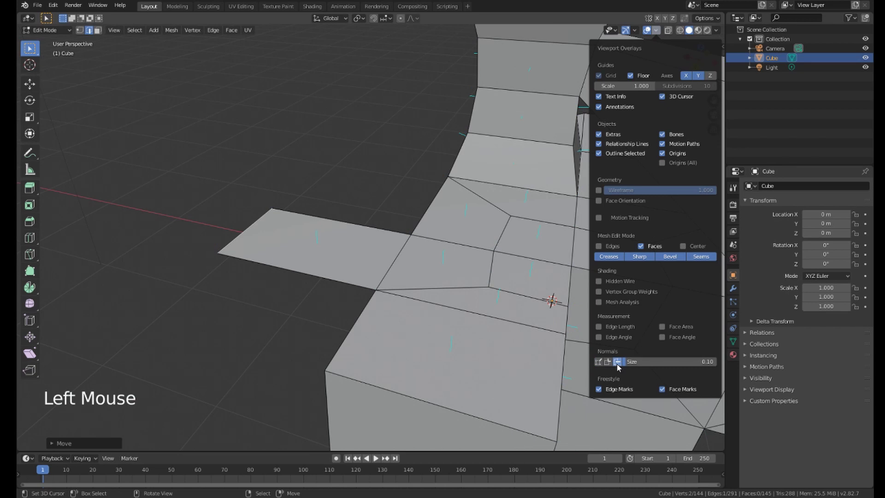
Select the whole extruded flat face in face mode and examine its normal from above and below
middle_drag(572, 364, 348, 174)
scroll(369, 230, up, 3)
right_click(293, 254)
scroll(323, 249, down, 2)
right_click(349, 174)
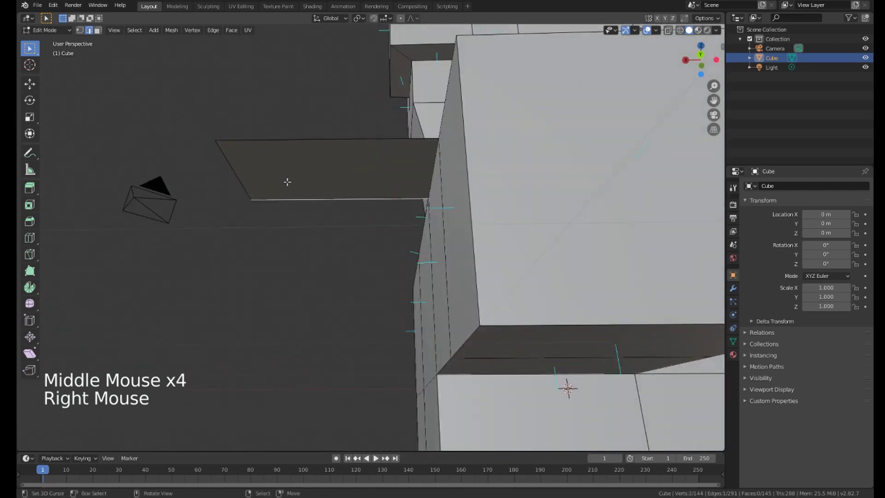
key(3)
right_click(322, 174)
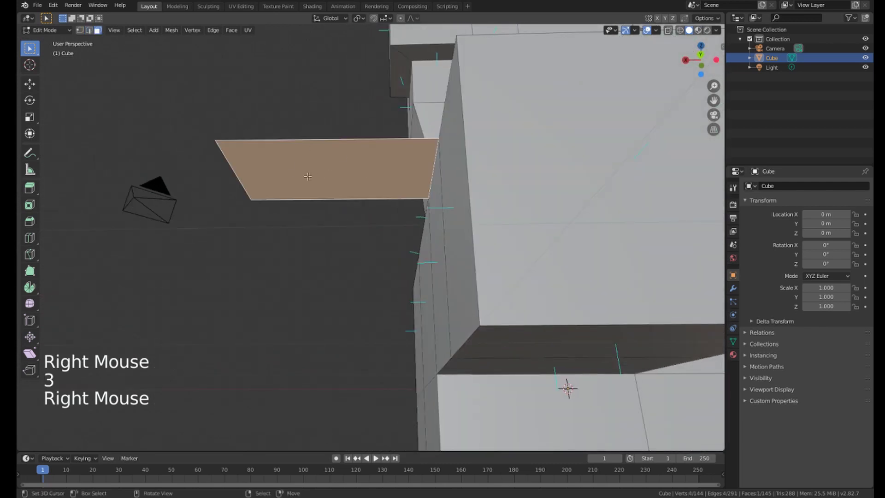
middle_drag(300, 186, 308, 131)
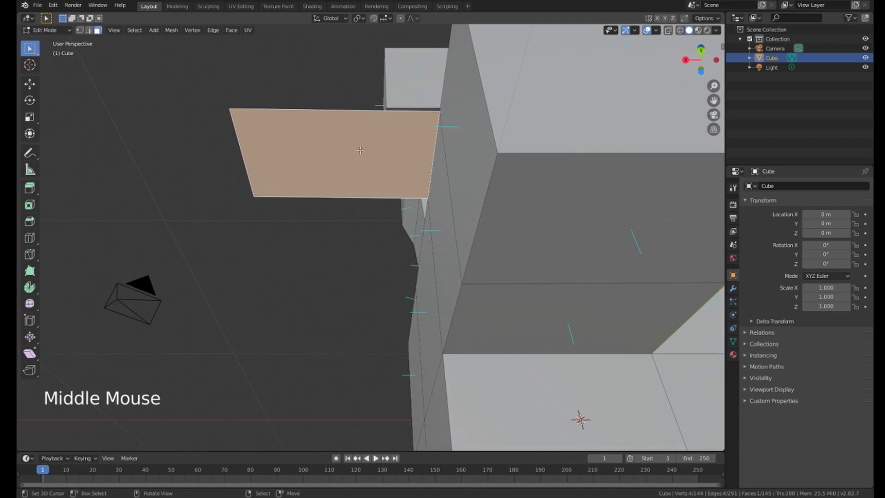
key(g)
middle_drag(306, 164, 344, 229)
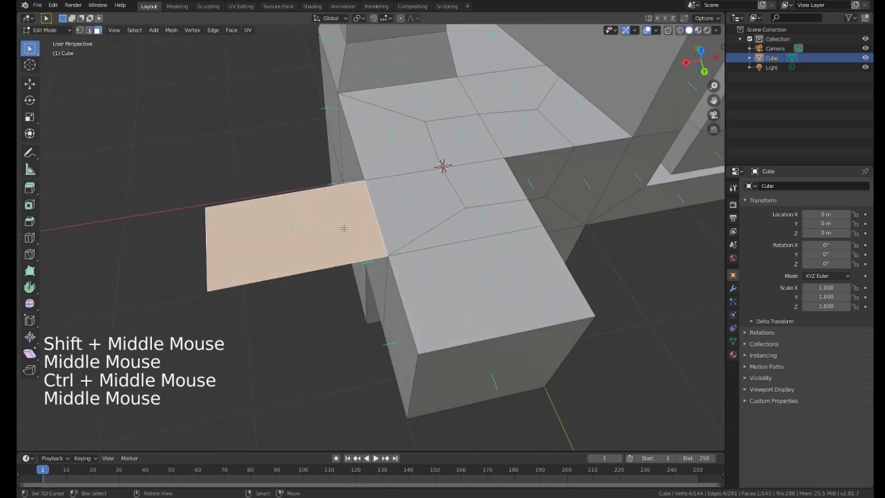
key(ctrl)
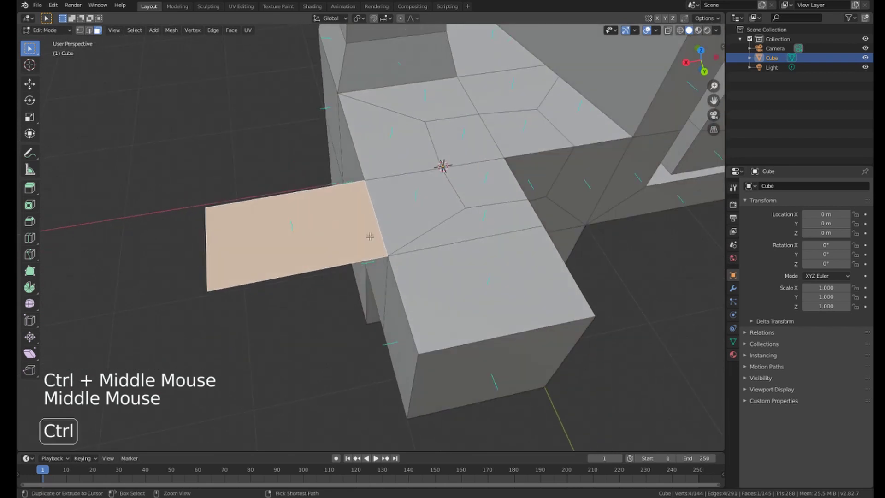
Leave Edit Mode and add a Subdivision Surface modifier to the cube
key(Tab)
middle_drag(308, 218, 642, 239)
scroll(642, 239, down, 1)
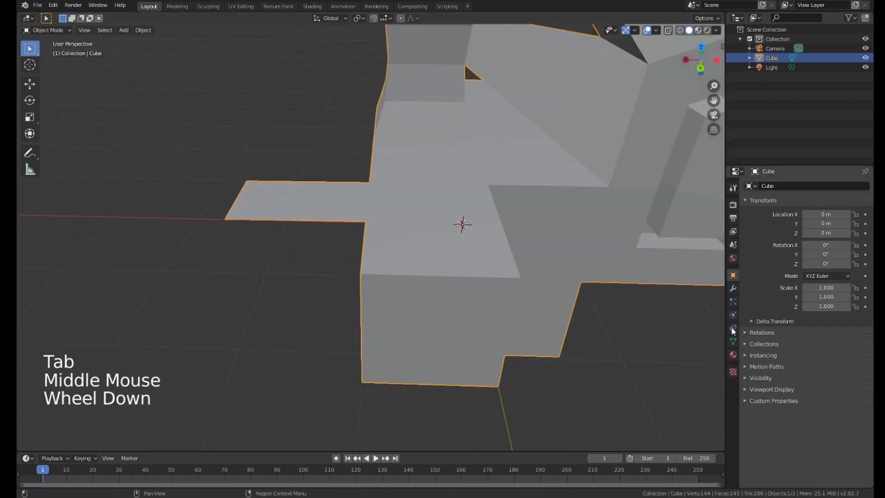
click(733, 290)
click(753, 186)
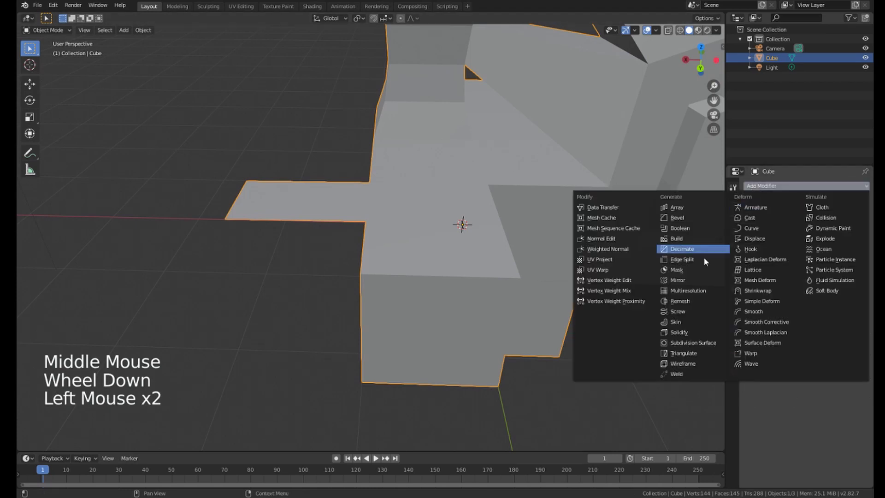
click(701, 347)
Set the modifier's subdivisions to 3 for render and 2 for the viewport, and inspect the smoothed flat face
middle_drag(701, 347, 425, 211)
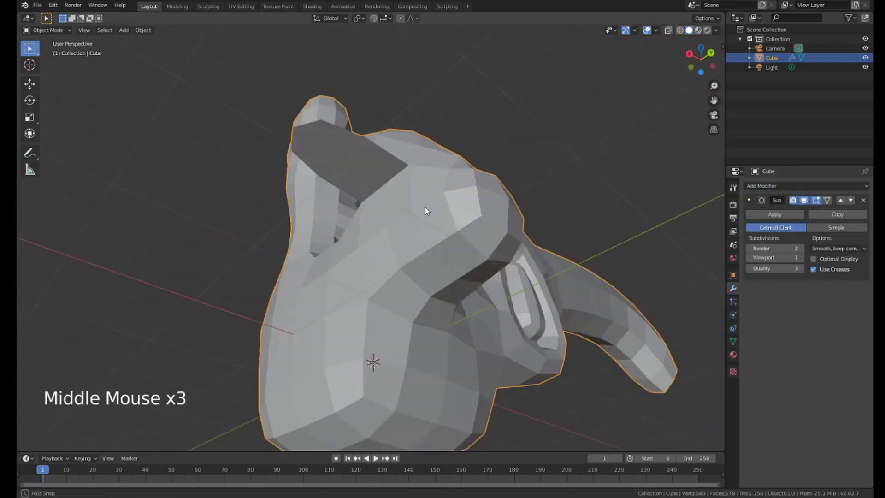
scroll(425, 211, up, 5)
click(800, 250)
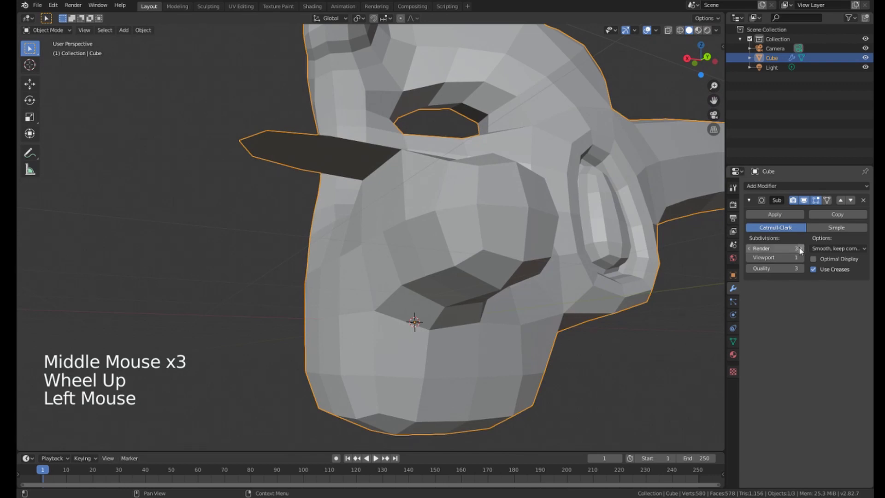
click(801, 258)
middle_drag(350, 179, 369, 295)
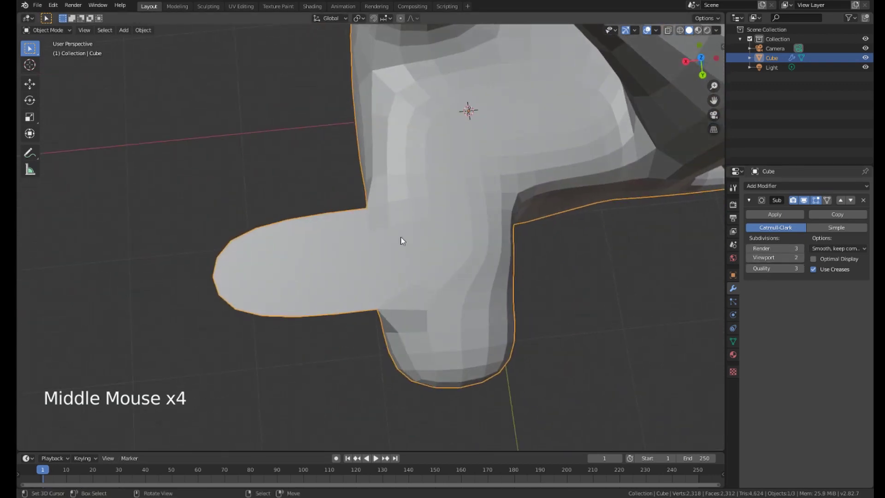
middle_drag(401, 241, 399, 192)
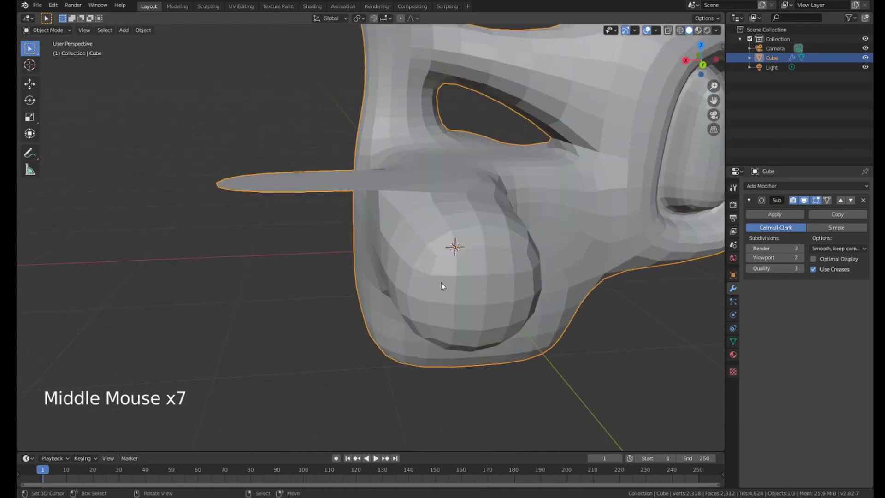
middle_drag(443, 285, 284, 192)
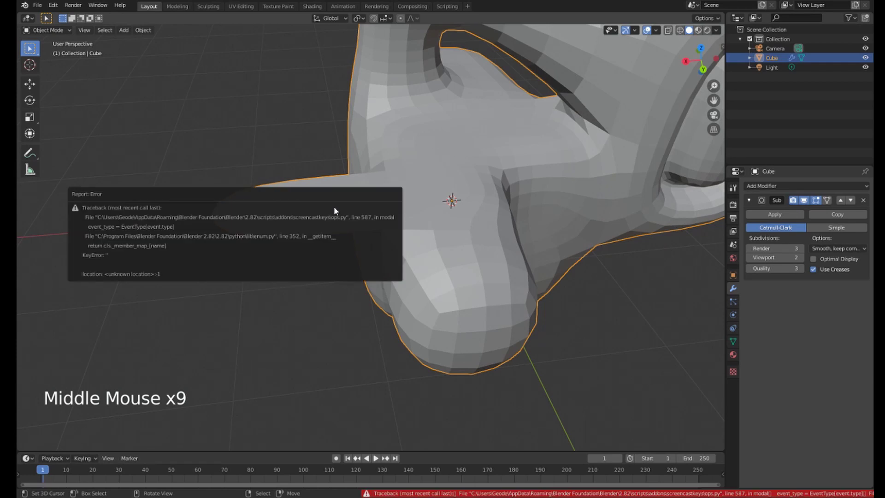
Return to Edit Mode and remove the Subdivision Surface modifier from the cube
key(Tab)
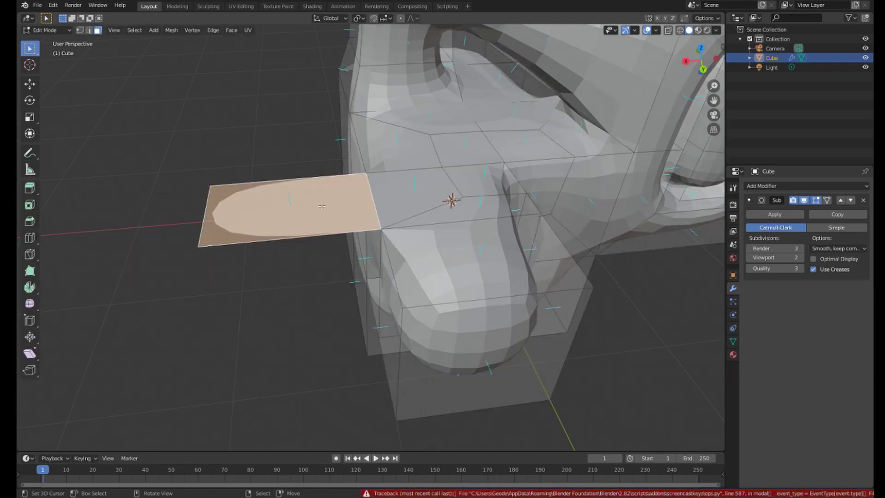
middle_drag(325, 206, 343, 195)
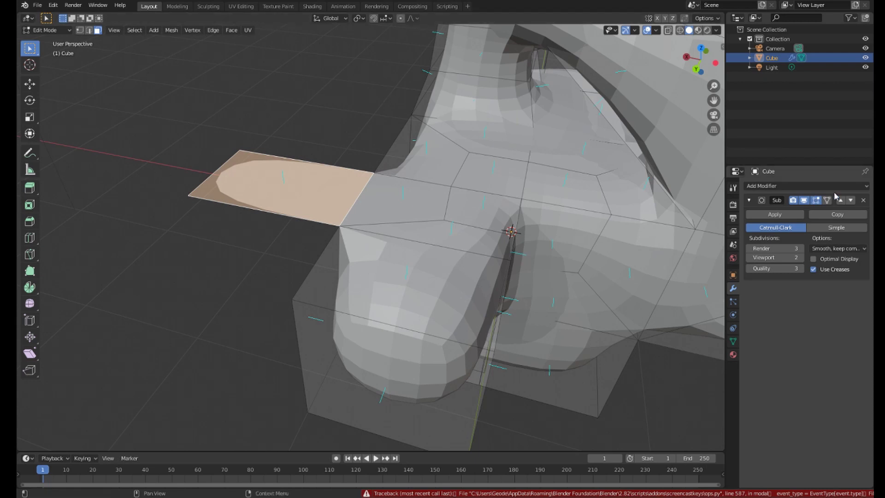
click(863, 200)
Split the selected flat face from the mesh, then check that it is detached with a cancelled move
middle_drag(460, 207, 316, 222)
key(g)
right_click(296, 217)
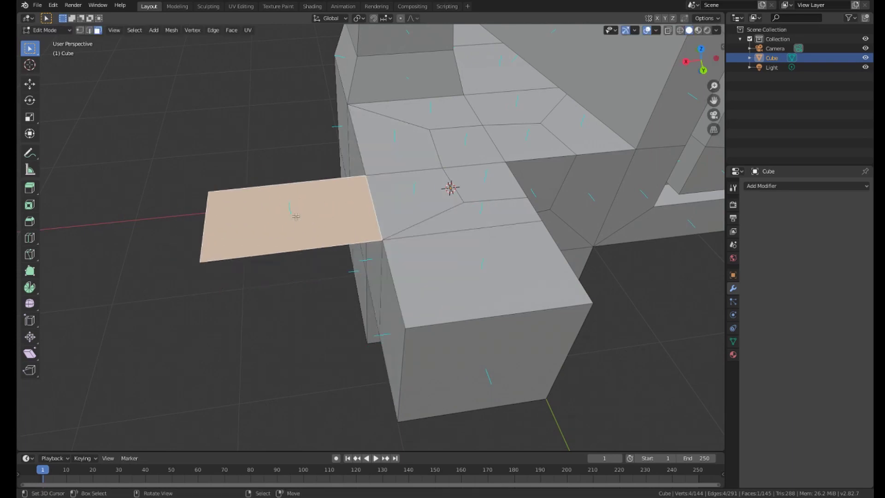
key(y)
key(g)
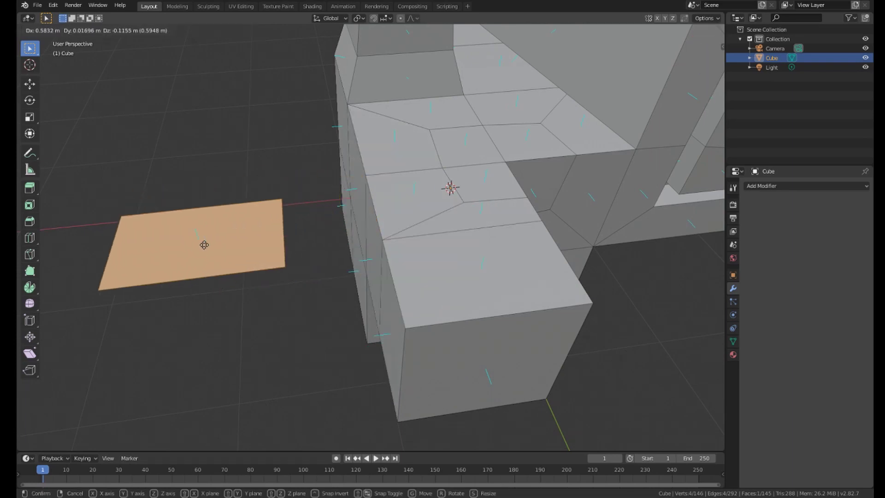
right_click(276, 213)
middle_drag(277, 213, 272, 212)
Extrude the detached flat face upward along its normal into a box beside the main body
key(e)
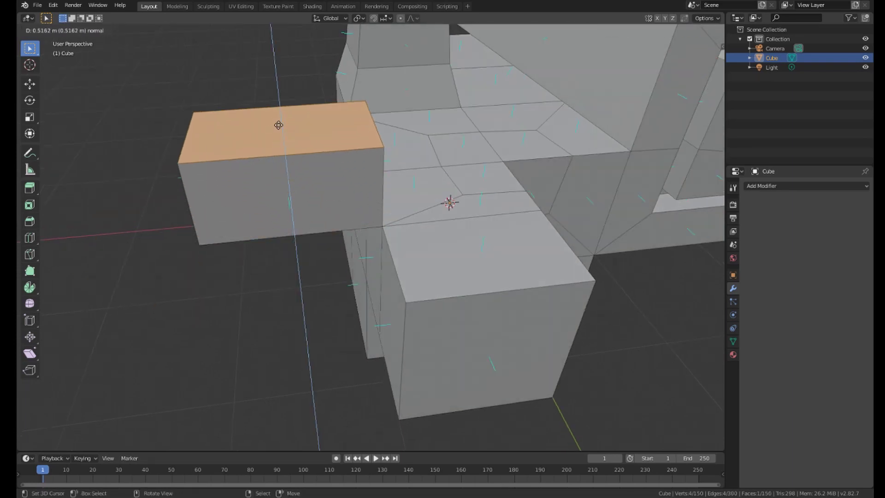
click(277, 102)
middle_drag(277, 101, 462, 263)
scroll(463, 263, up, 2)
Select the end face of the block on the Y axis in face mode and extrude it, cancelling the movement so the duplicate stays in place
key(2)
right_click(367, 247)
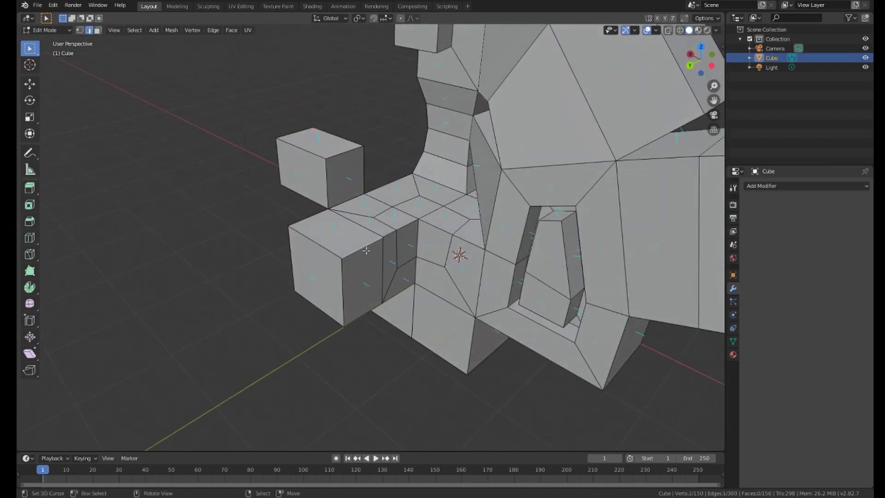
middle_drag(368, 249, 378, 254)
middle_drag(489, 282, 341, 248)
scroll(329, 253, up, 2)
key(3)
right_click(315, 257)
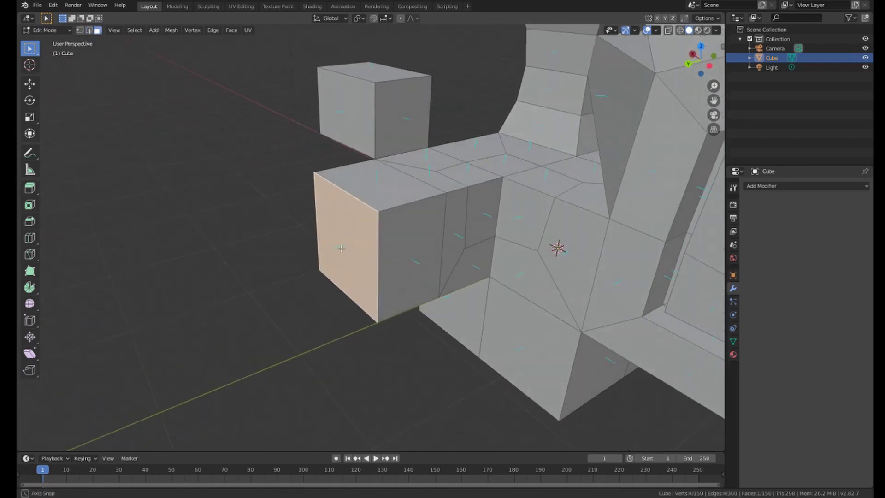
key(e)
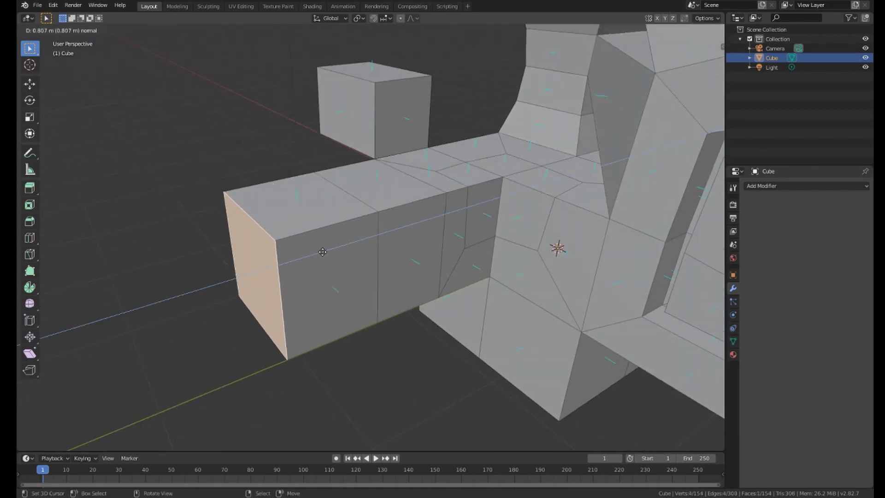
right_click(283, 258)
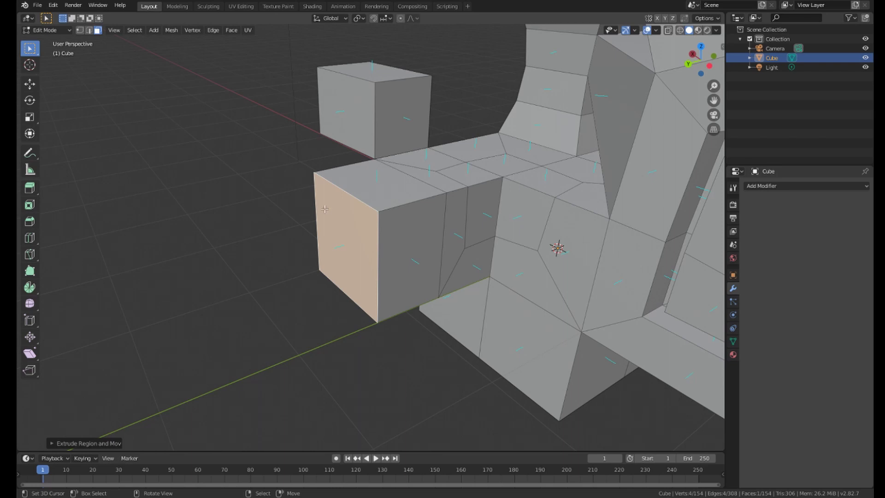
middle_drag(378, 233, 370, 245)
middle_drag(306, 264, 318, 239)
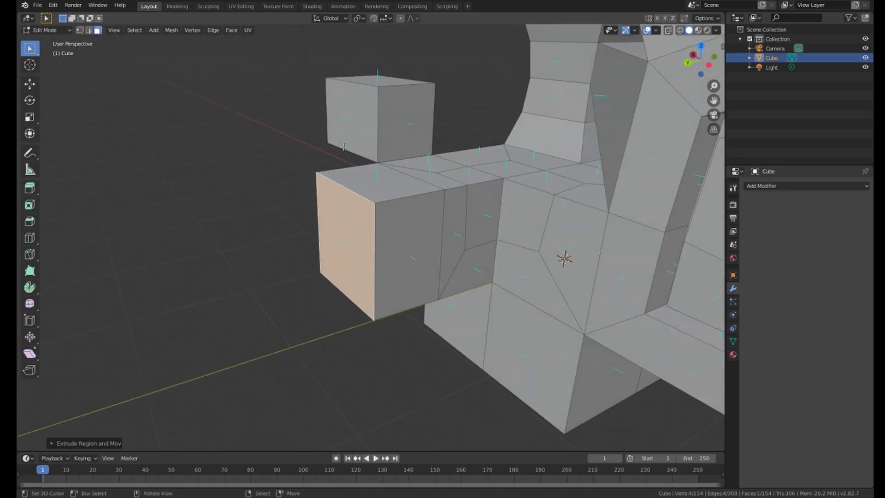
middle_drag(380, 288, 377, 236)
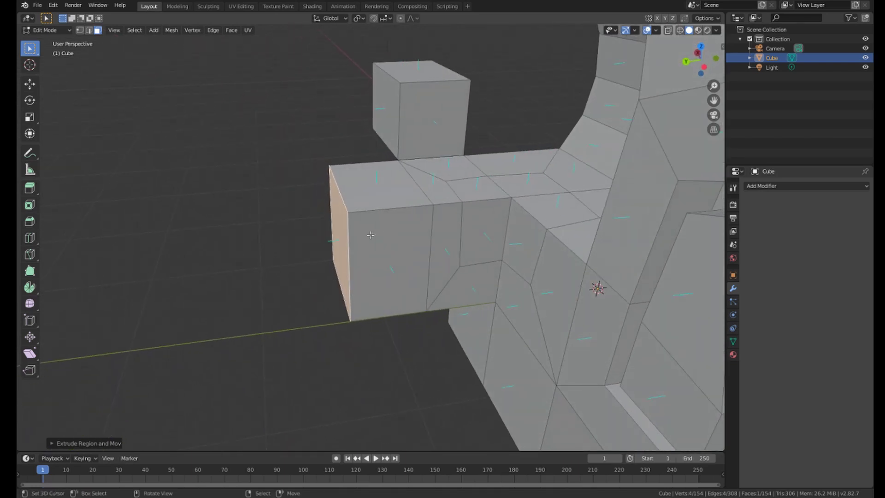
Try moving the block's end face away from its place, cancelling each move
key(g)
right_click(373, 214)
key(g)
right_click(239, 241)
middle_drag(239, 241, 362, 223)
scroll(362, 223, up, 1)
scroll(352, 230, up, 1)
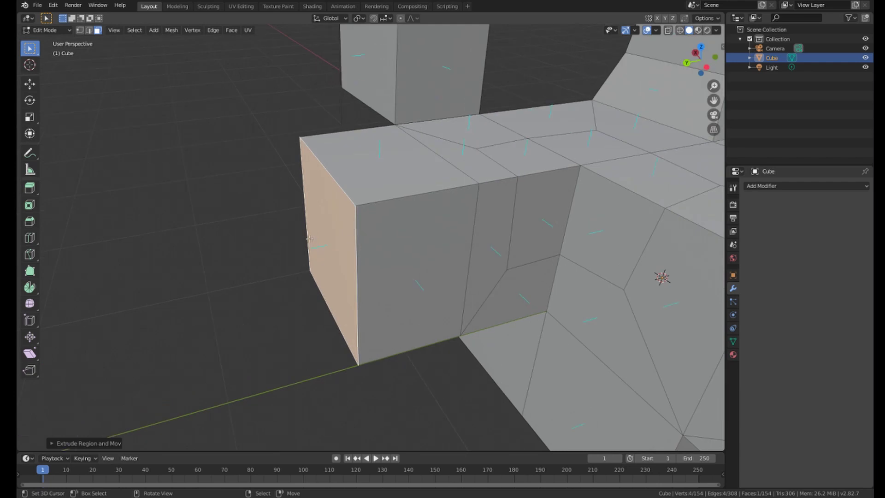
Extrude the block's end face four more times, cancelling each movement so the duplicate vertices stack in place
key(e)
right_click(341, 247)
key(e)
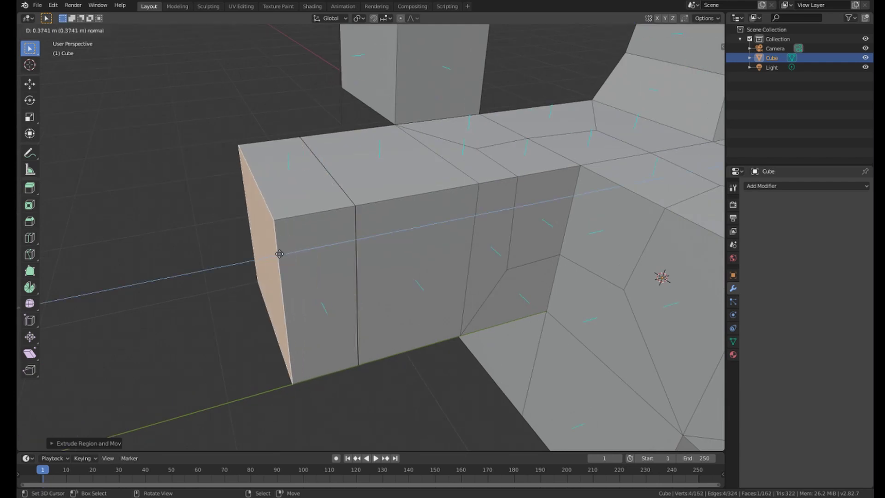
right_click(335, 248)
key(e)
right_click(245, 257)
key(e)
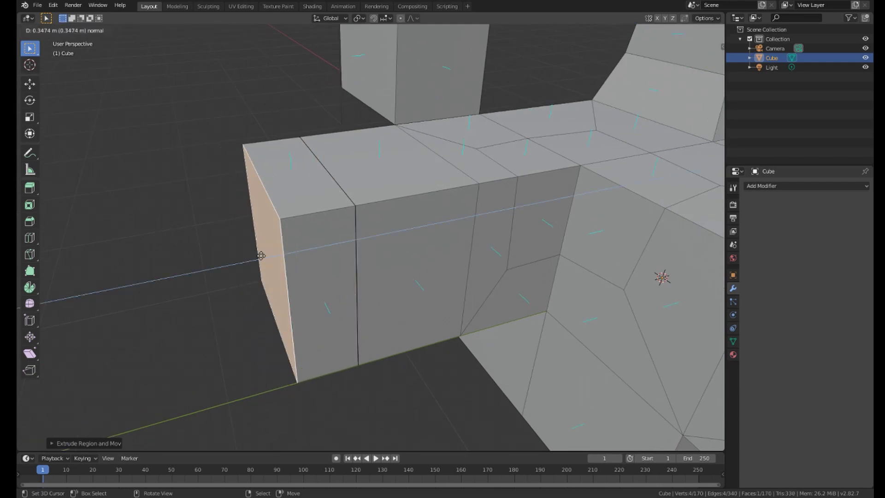
right_click(260, 256)
Examine the block's end and top faces in vertex and face modes for signs of the stacked duplicate geometry
middle_drag(342, 151, 407, 245)
scroll(396, 226, up, 6)
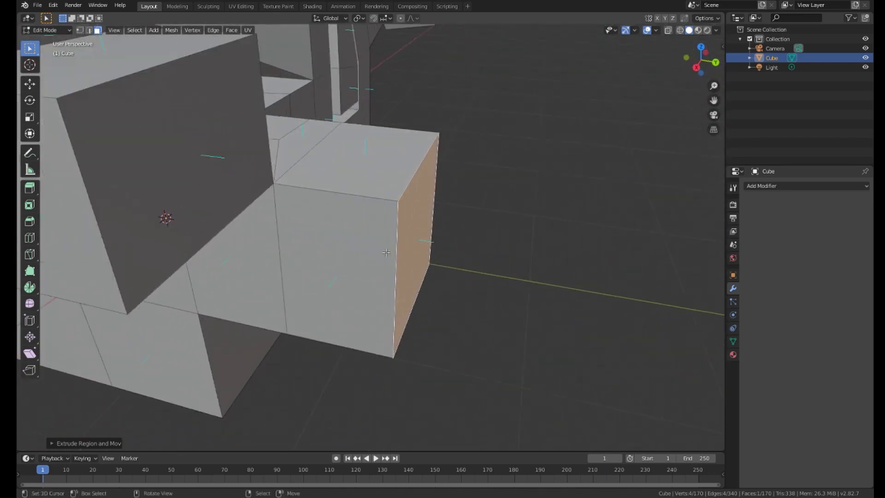
middle_drag(390, 214, 244, 356)
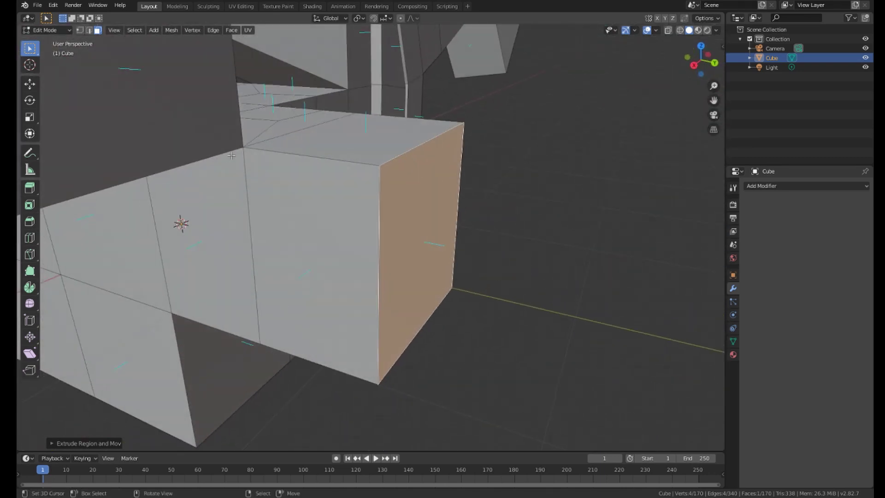
key(1)
middle_drag(344, 186, 340, 208)
scroll(357, 254, up, 1)
key(a)
key(a)
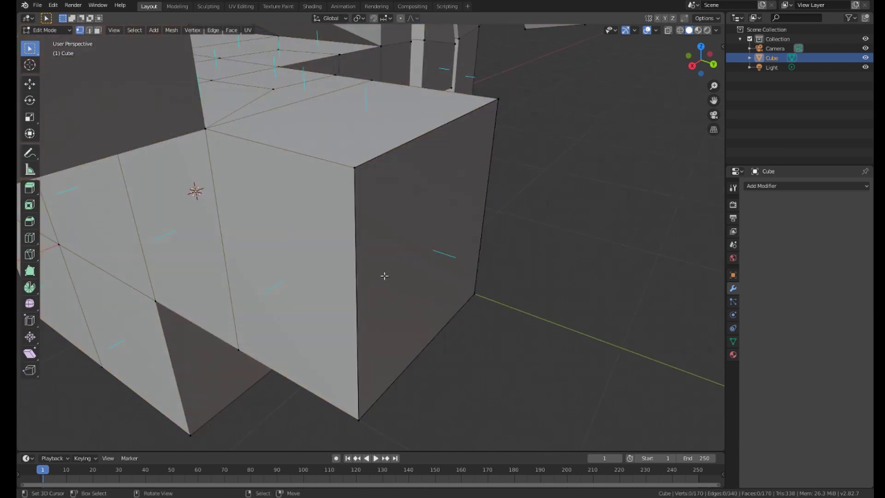
middle_drag(385, 275, 408, 208)
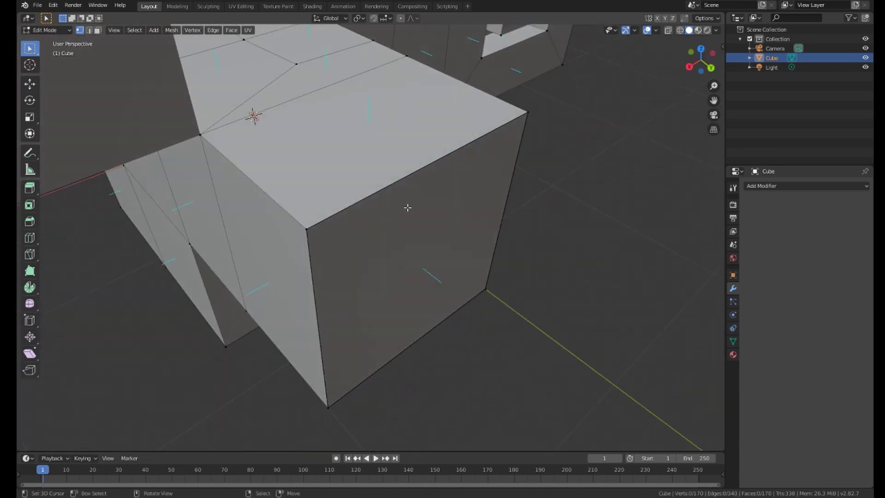
click(385, 215)
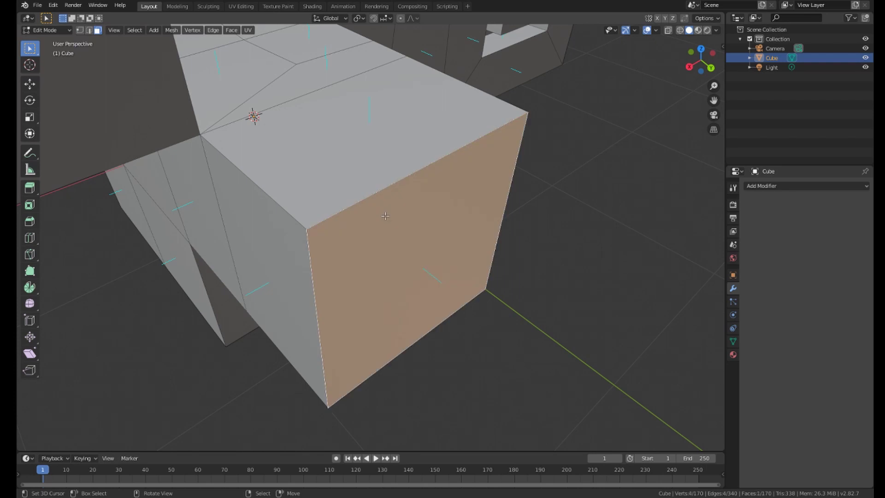
click(388, 148)
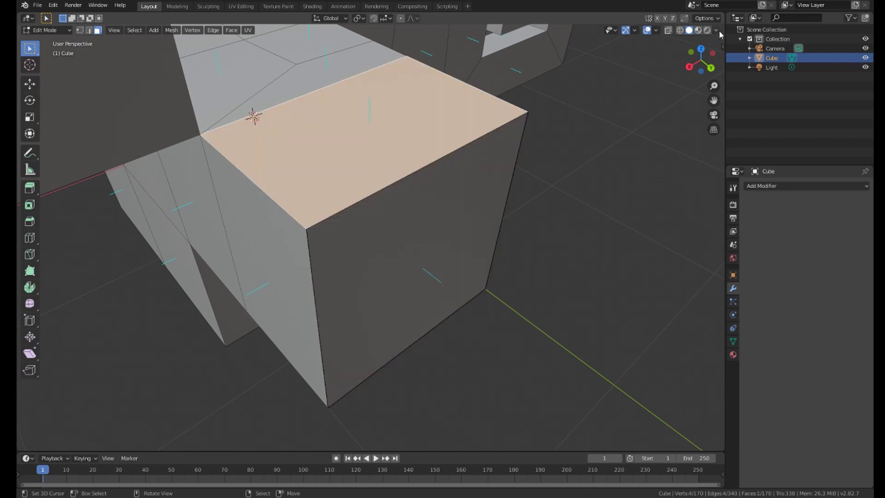
Turn on the face Center dots in the viewport overlays and select the block's end face
click(717, 30)
mouse_move(652, 32)
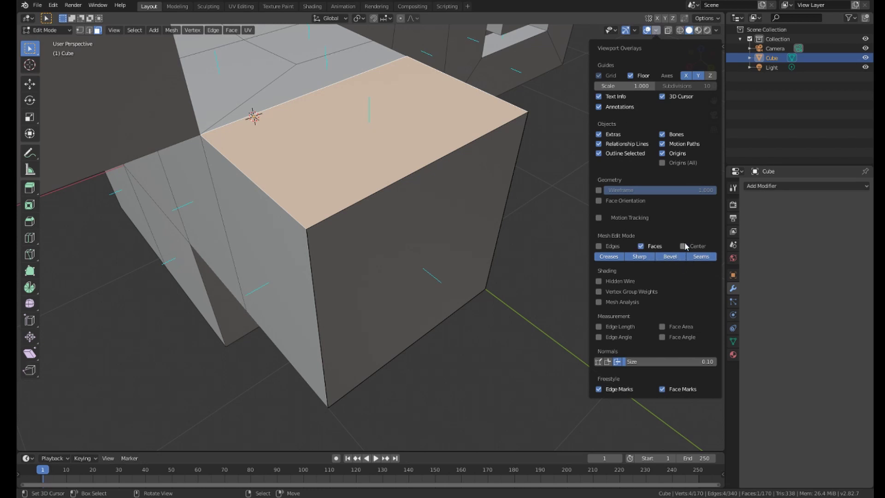
middle_drag(441, 241, 438, 210)
click(397, 234)
middle_drag(397, 234, 420, 242)
middle_drag(335, 158, 630, 59)
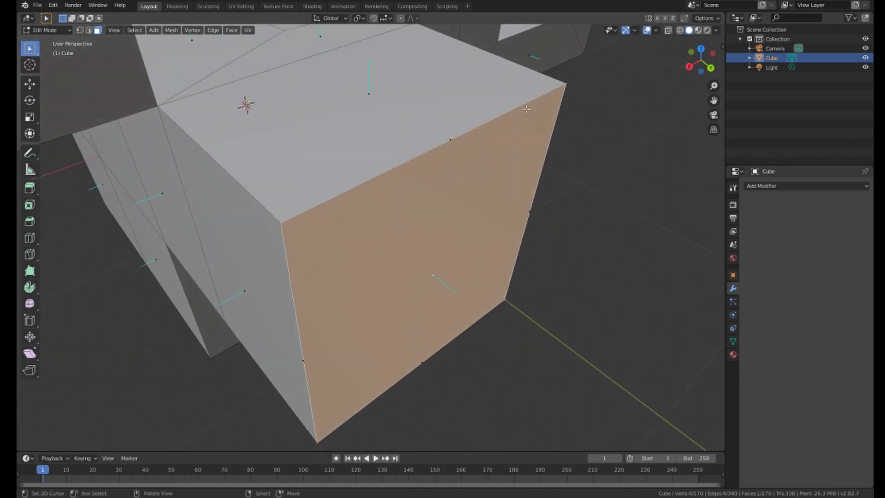
click(656, 31)
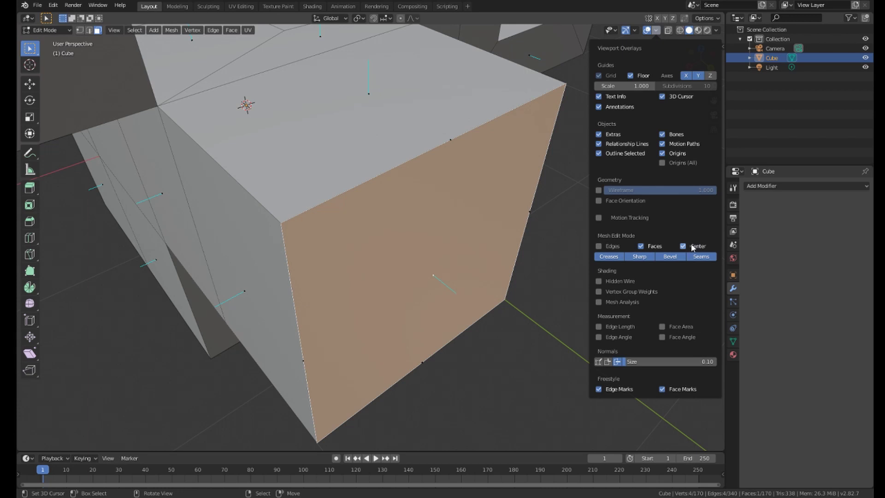
Examine the center dots on the block's side faces and edges to locate the hidden duplicate faces
middle_drag(378, 295, 311, 270)
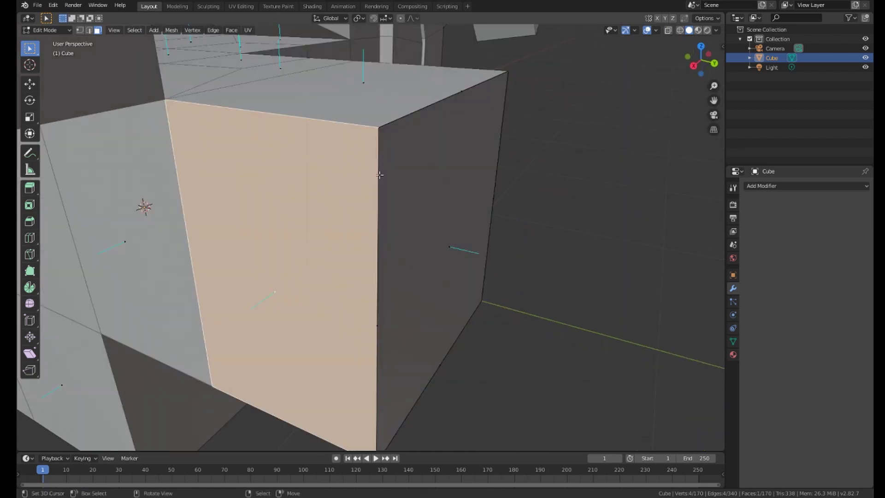
mouse_move(380, 174)
middle_down()
mouse_move(380, 156)
mouse_move(380, 213)
mouse_move(401, 172)
mouse_move(393, 182)
mouse_move(320, 173)
mouse_move(443, 208)
middle_up()
right_click(318, 181)
right_click(362, 180)
key(a)
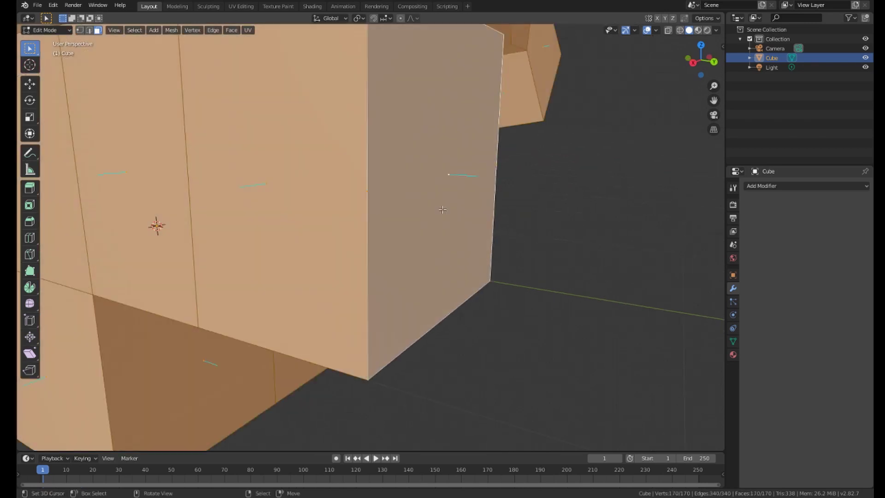
key(a)
mouse_move(383, 196)
middle_down()
mouse_move(347, 212)
mouse_move(373, 211)
mouse_move(266, 240)
middle_up()
scroll(266, 240, up, 3)
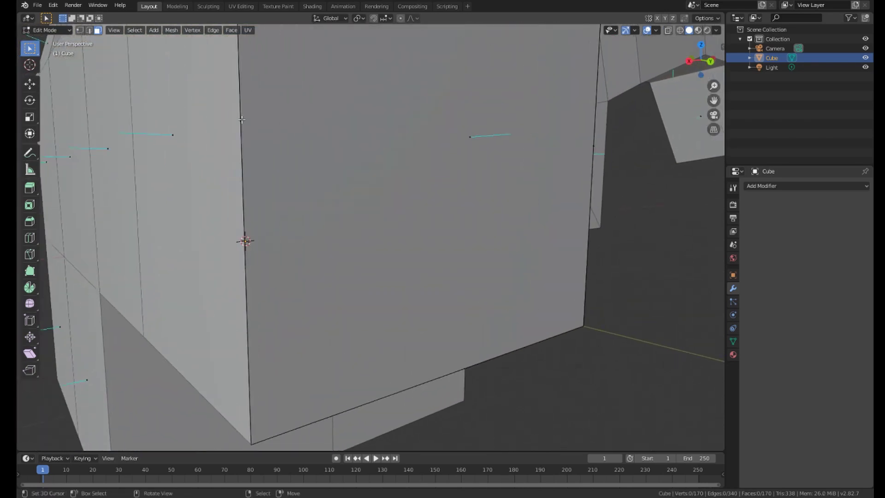
middle_drag(245, 122, 385, 207)
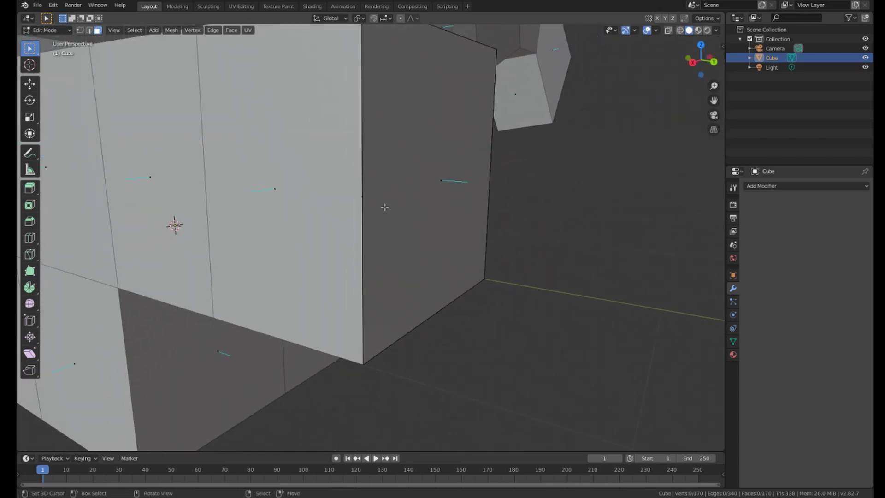
scroll(328, 202, down, 4)
middle_drag(328, 202, 316, 241)
Select the block's end face and pull the stacked duplicate faces outward one after another
click(397, 209)
middle_drag(395, 198, 400, 201)
right_drag(406, 204, 552, 244)
right_drag(428, 229, 579, 255)
right_drag(472, 238, 579, 266)
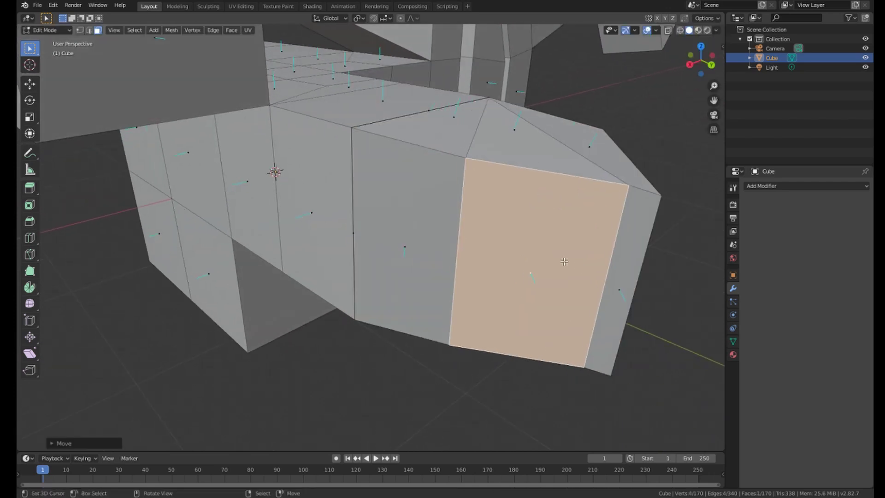
right_drag(434, 232, 481, 259)
Undo all the moves of the stacked faces at the block's end
key(ctrl+z)
key(ctrl+z)
key(ctrl+z)
key(ctrl+z)
key(ctrl+z)
key(ctrl+z)
key(ctrl+z)
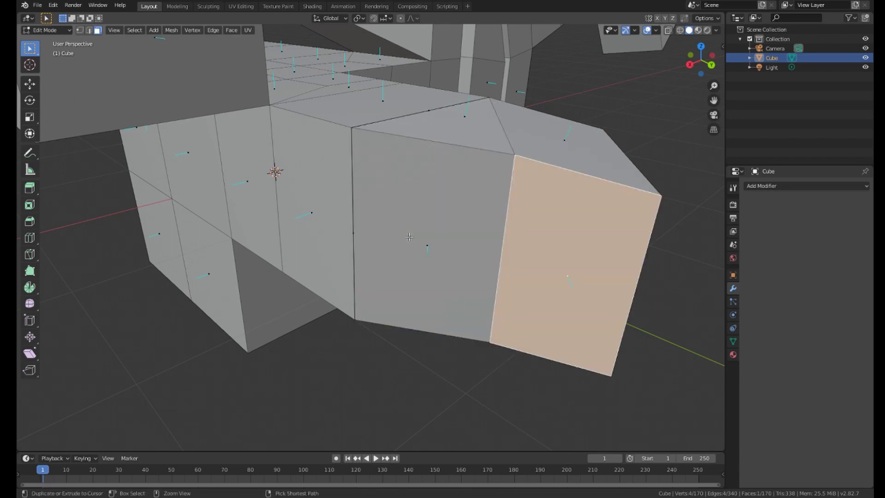
Switch to vertex select mode and set the viewport shading to wireframe around the block's end
mouse_move(384, 203)
middle_down()
mouse_move(377, 222)
mouse_move(332, 255)
middle_up()
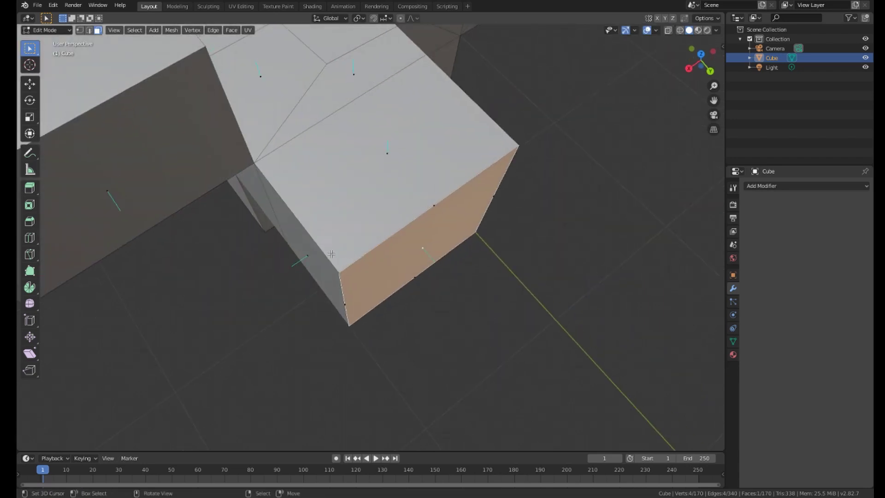
key(z)
click(374, 253)
middle_drag(489, 165, 487, 156)
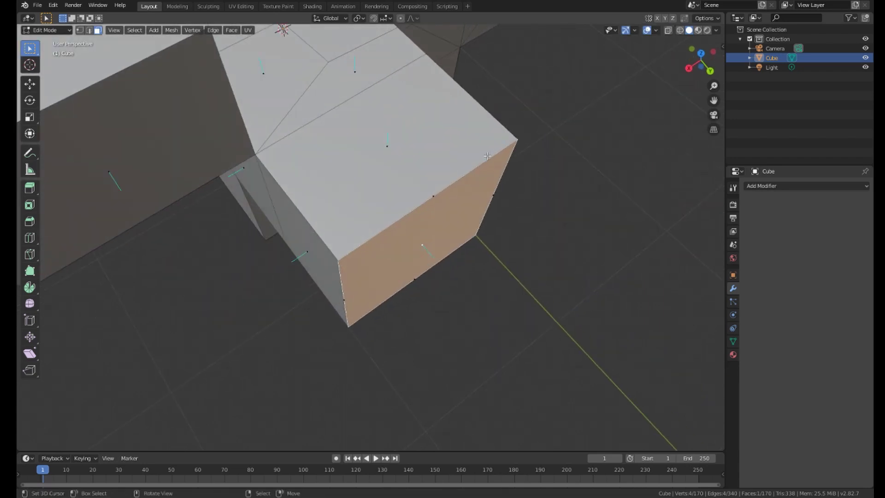
key(1)
key(z)
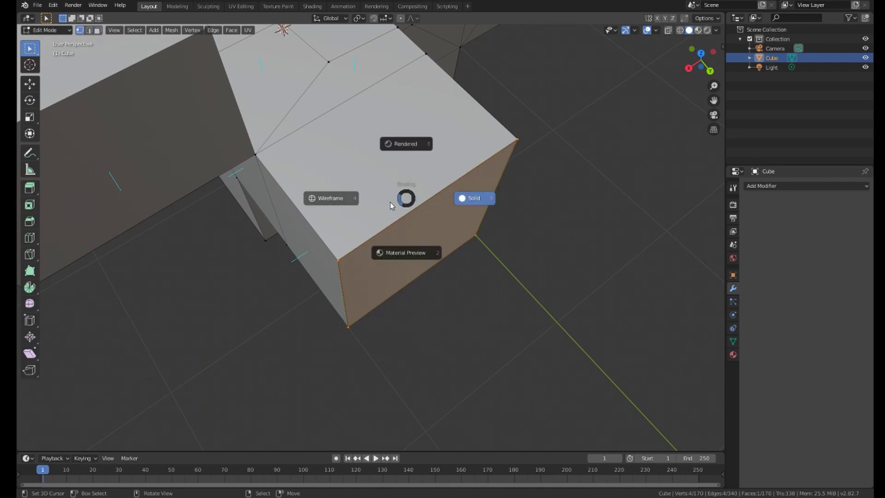
click(335, 203)
middle_drag(375, 197, 404, 199)
key(z)
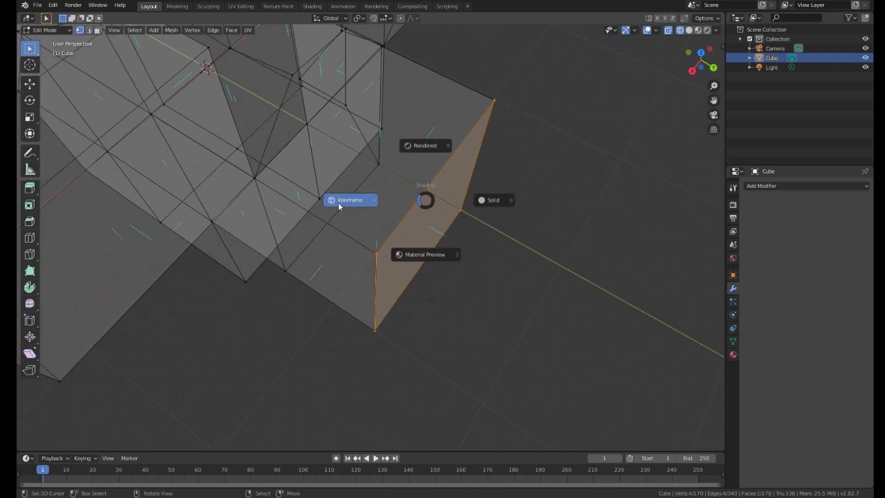
click(672, 32)
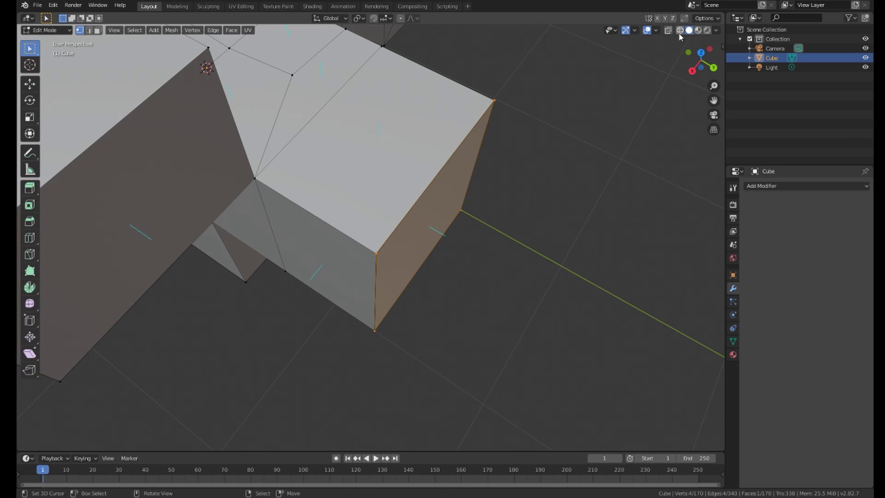
click(679, 32)
middle_drag(524, 98, 548, 109)
Box-select all the stacked vertices at the block's end and merge them by distance
mouse_move(542, 71)
mouse_down()
mouse_move(415, 144)
mouse_move(371, 344)
mouse_up()
middle_drag(377, 350, 414, 264)
key(m)
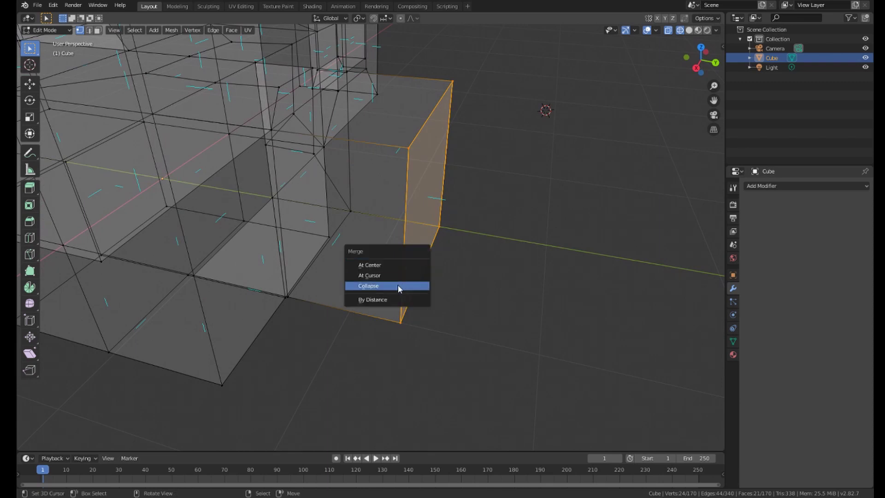
click(377, 300)
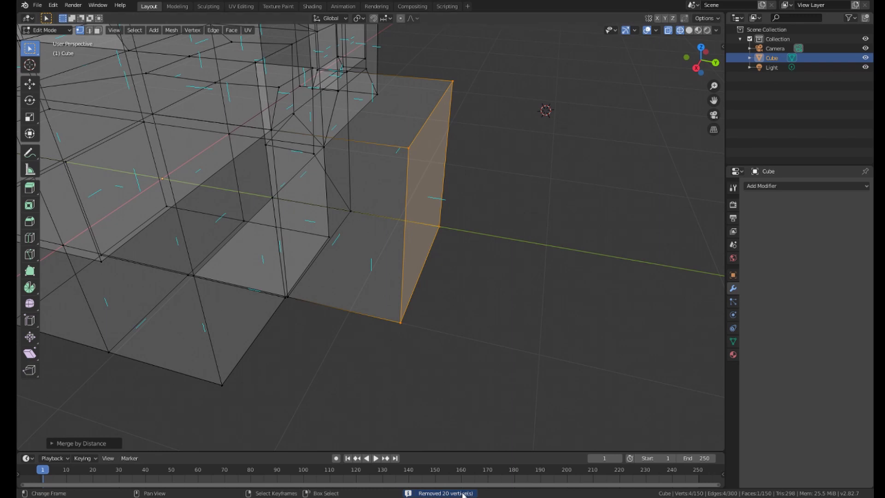
middle_drag(422, 227, 406, 244)
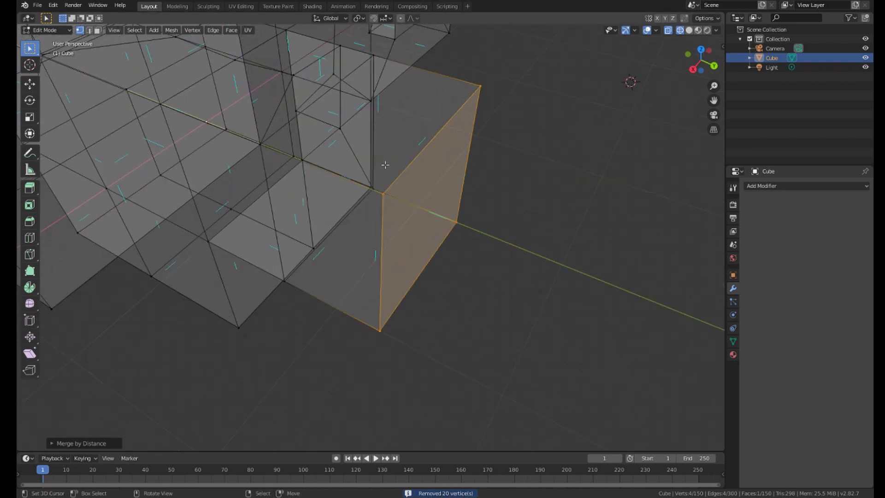
Select the whole mesh and merge all its duplicate vertices by distance
middle_drag(380, 204, 382, 279)
scroll(381, 279, down, 8)
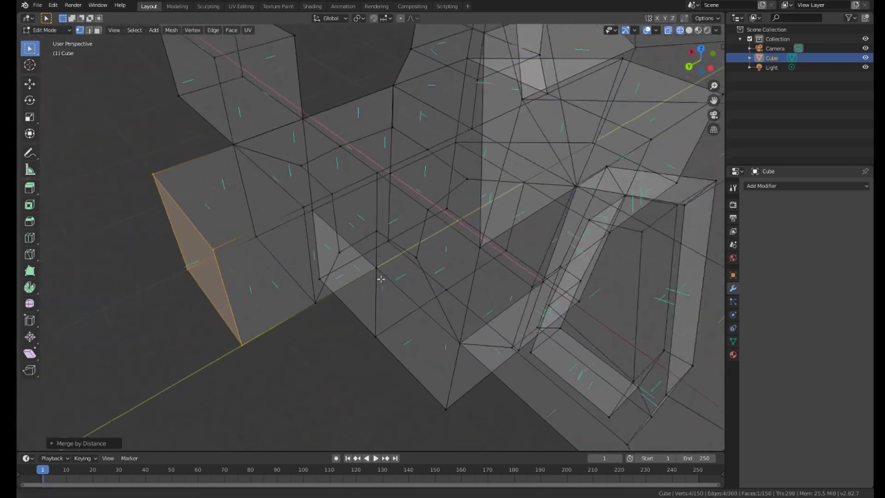
middle_drag(365, 323, 427, 340)
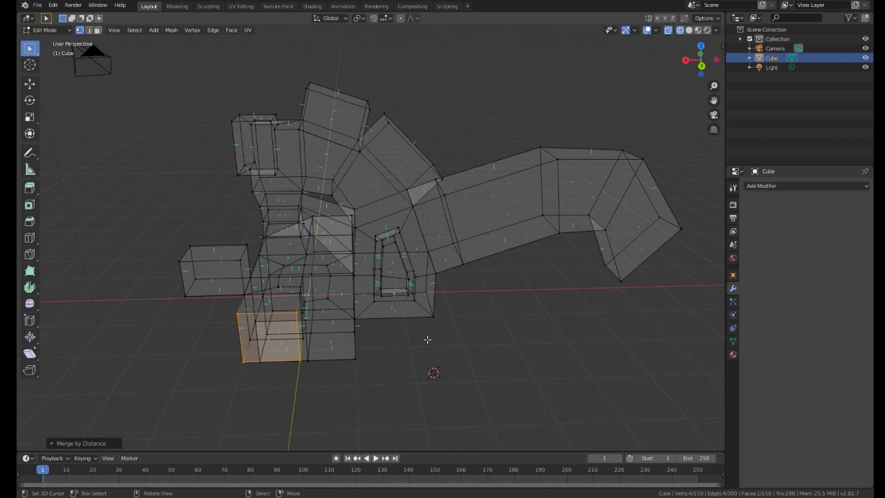
key(a)
middle_drag(427, 340, 361, 271)
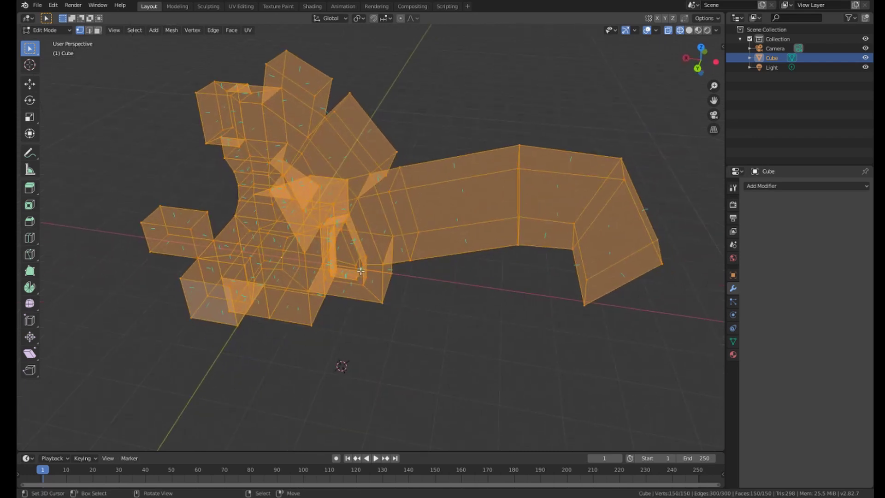
key(m)
click(327, 273)
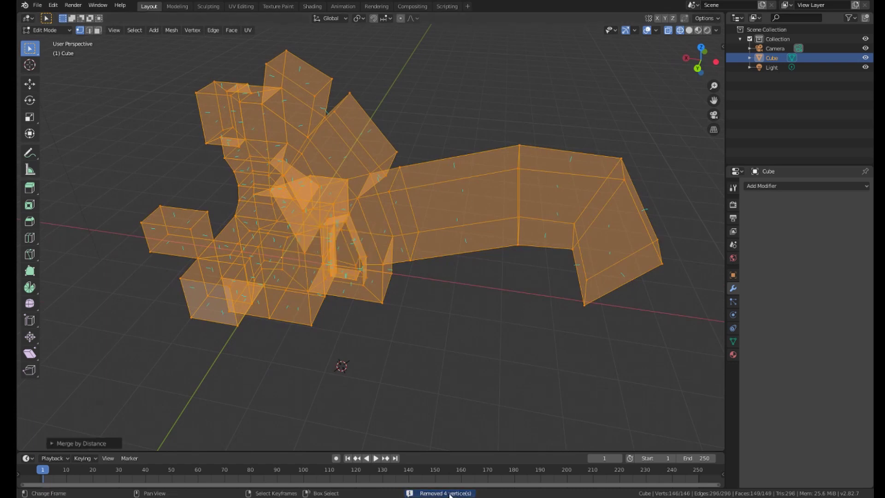
middle_drag(461, 323, 290, 184)
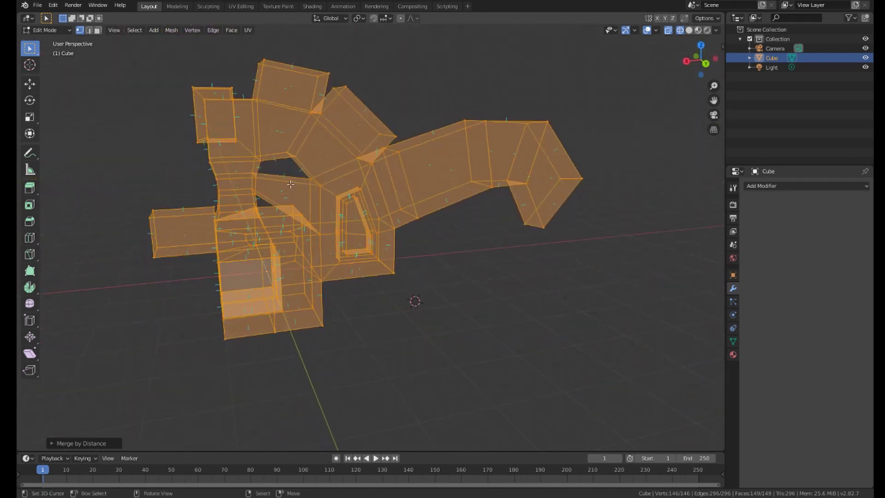
Set the viewport shading back to solid and look over the merged mesh from several sides
key(z)
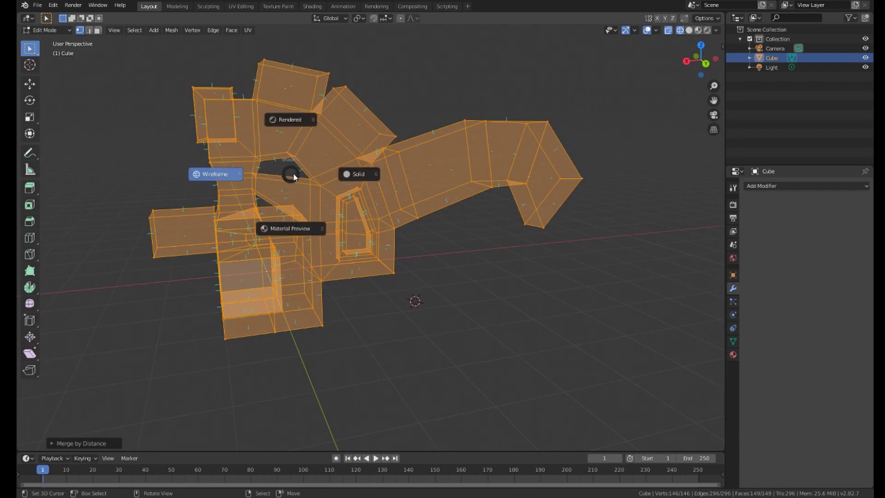
click(361, 174)
mouse_move(362, 179)
middle_down()
mouse_move(288, 241)
mouse_move(244, 243)
mouse_move(328, 263)
middle_up()
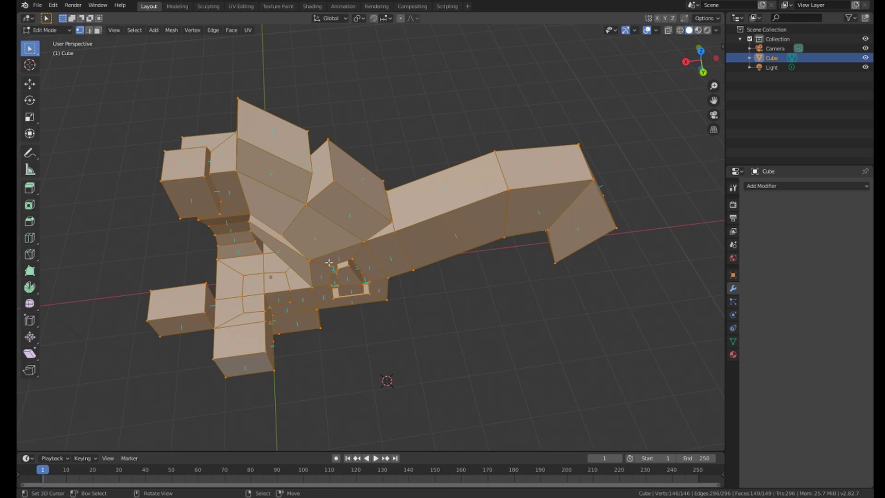
middle_drag(302, 314, 244, 270)
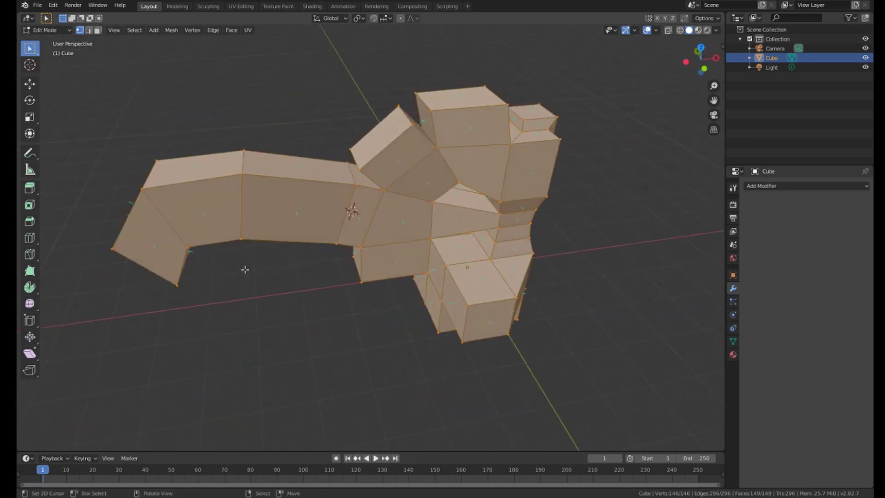